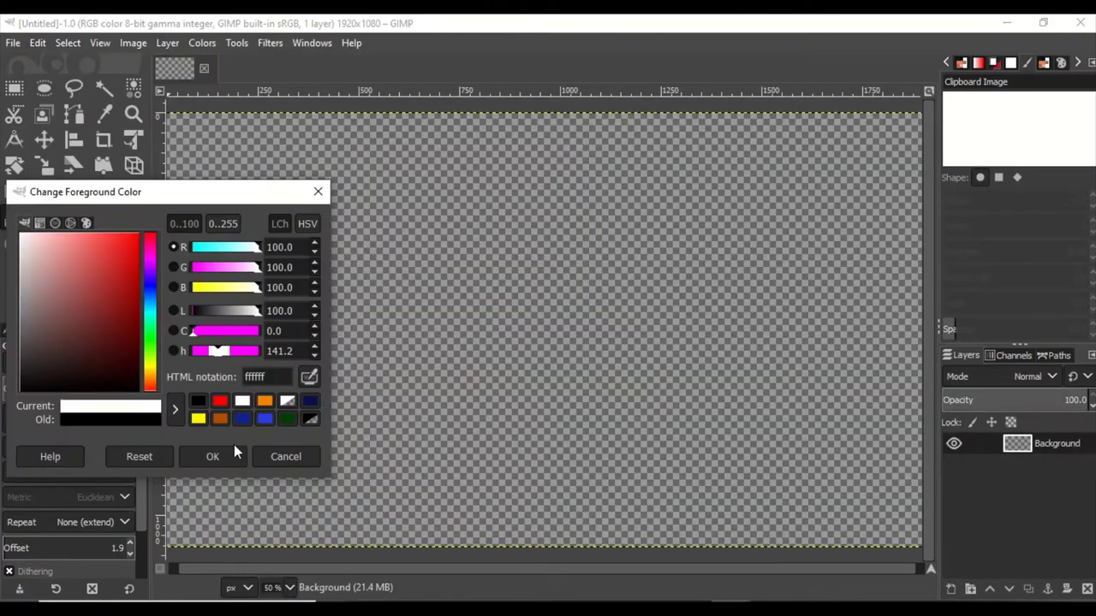
- Fill the new canvas with white
{"action": "left_click", "coordinate": [213, 456]}
{"action": "key", "text": "ctrl+comma"}
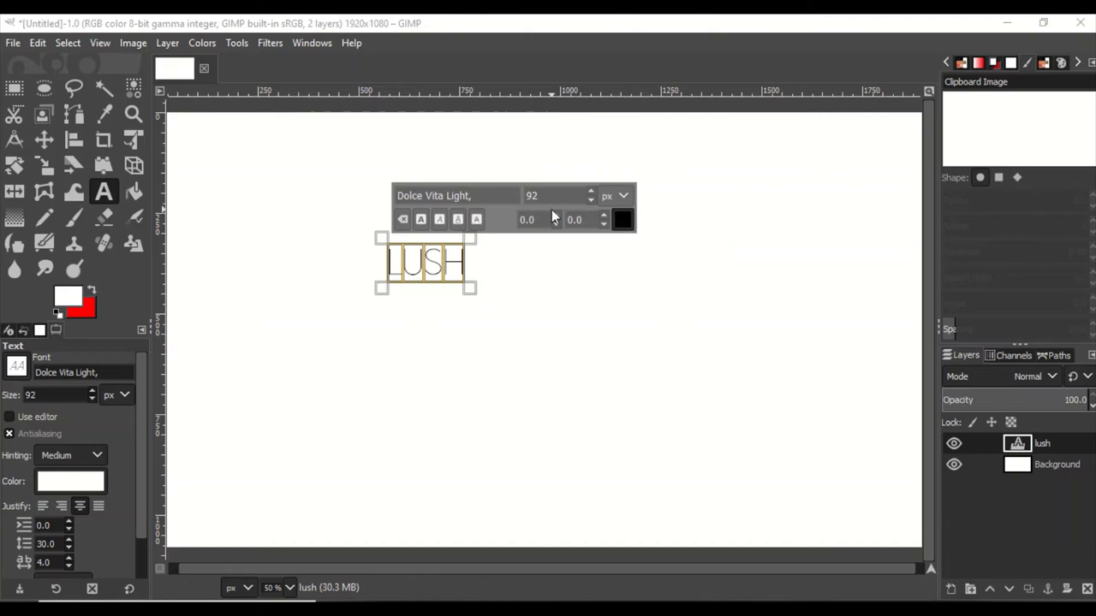
{"action": "scroll", "coordinate": [591, 192], "scroll_direction": "up", "scroll_amount": 6}
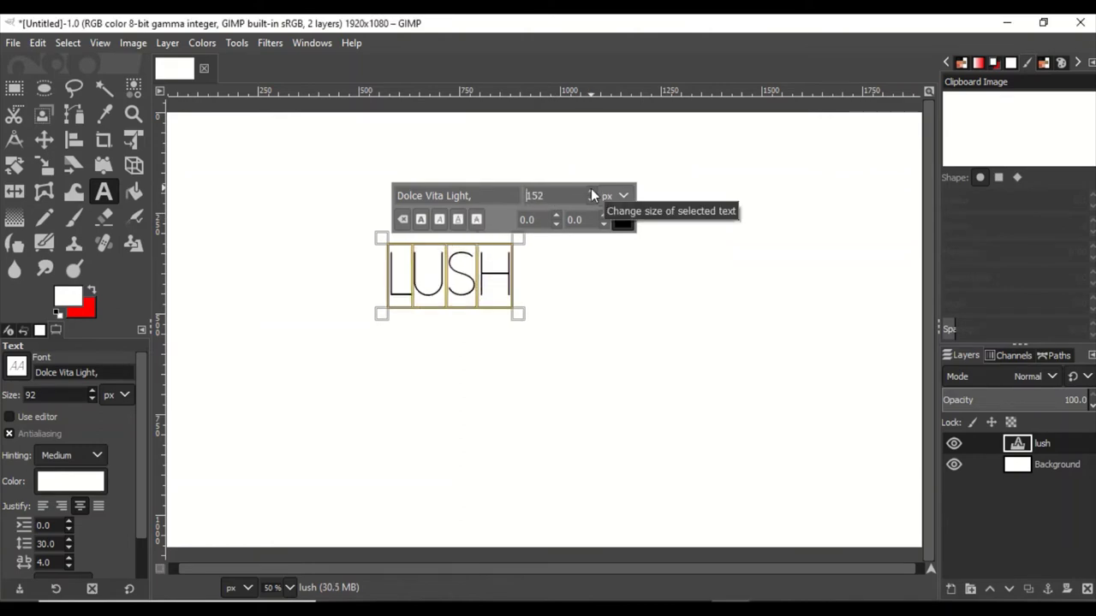
{"action": "scroll", "coordinate": [51, 563], "scroll_direction": "up", "scroll_amount": 2}
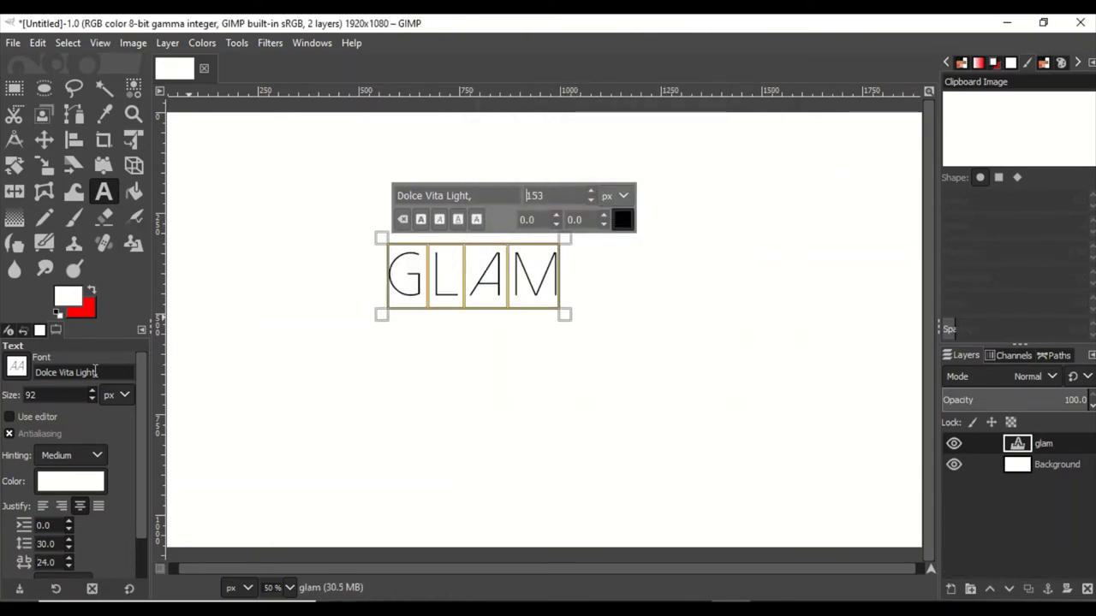
- Try the Alex Brush script font on Glam and delete the stray leading g
{"action": "left_click", "coordinate": [16, 367]}
{"action": "scroll", "coordinate": [136, 432], "scroll_direction": "up", "scroll_amount": 5}
{"action": "scroll", "coordinate": [60, 445], "scroll_direction": "up", "scroll_amount": 5}
{"action": "left_click", "coordinate": [60, 438]}
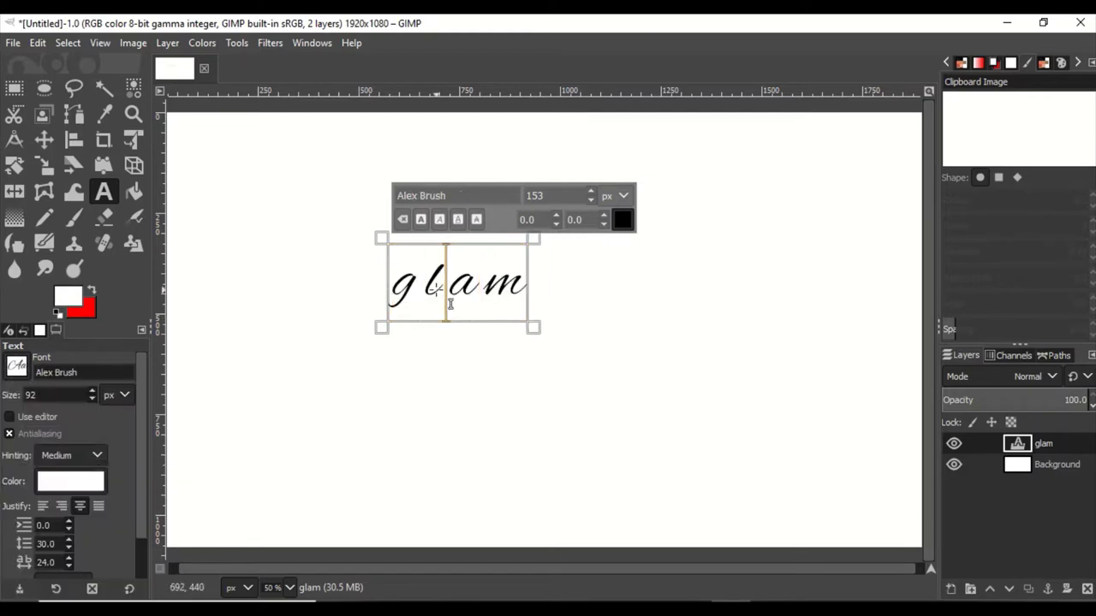
{"action": "left_click", "coordinate": [448, 305]}
{"action": "type", "text": "G"}
{"action": "key", "text": "BackSpace"}
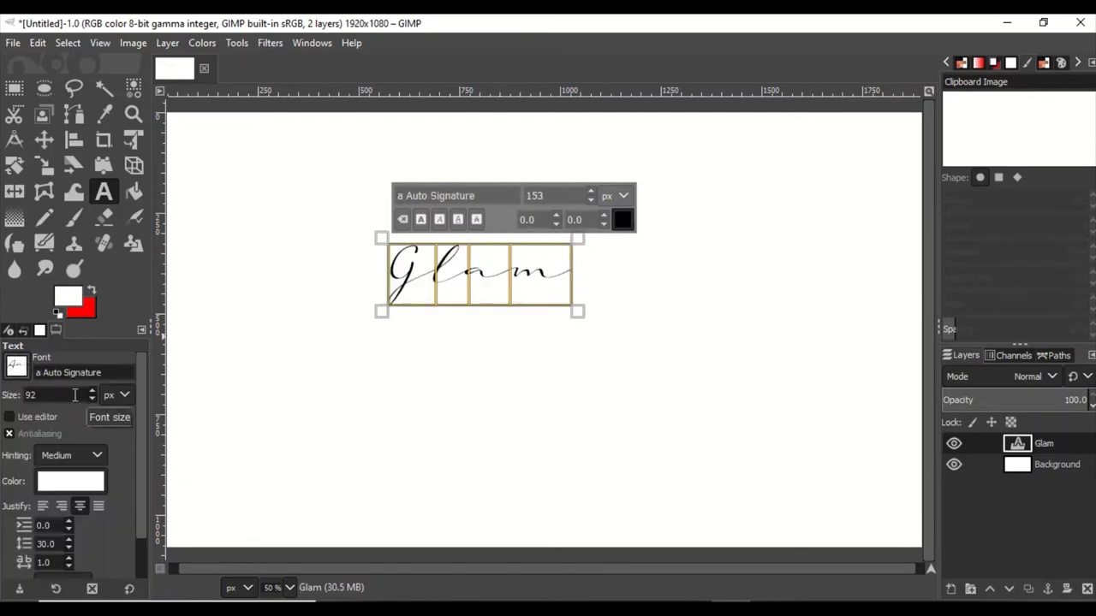
{"action": "left_click", "coordinate": [16, 367]}
{"action": "scroll", "coordinate": [69, 465], "scroll_direction": "down", "scroll_amount": 3}
{"action": "scroll", "coordinate": [76, 518], "scroll_direction": "down", "scroll_amount": 5}
{"action": "scroll", "coordinate": [84, 501], "scroll_direction": "down", "scroll_amount": 1}
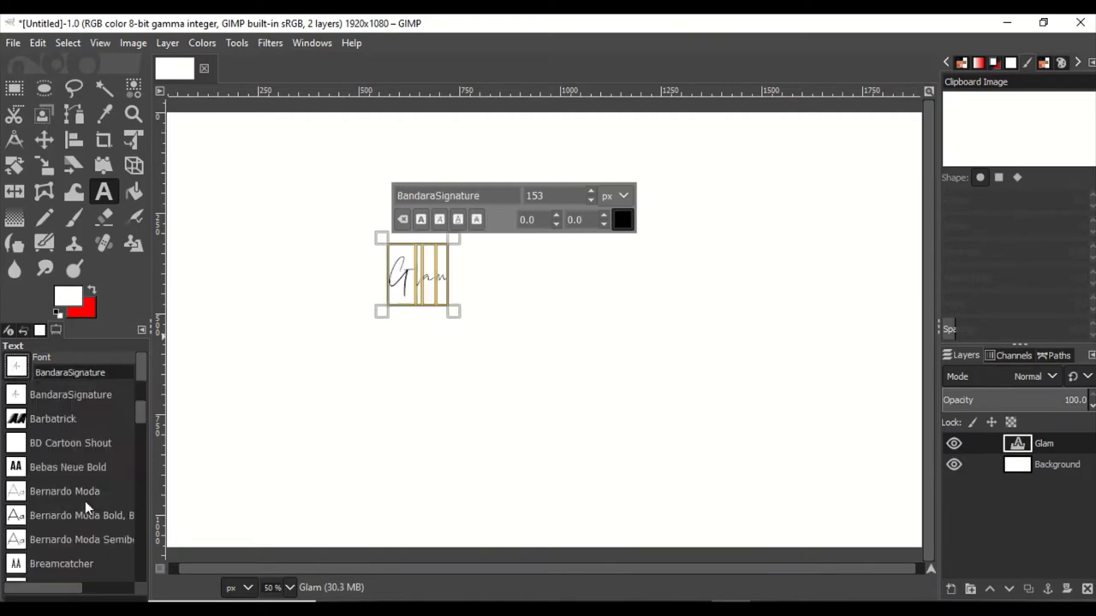
{"action": "scroll", "coordinate": [85, 501], "scroll_direction": "down", "scroll_amount": 5}
- Try the Daniel and Honey Script Light fonts on Glam
{"action": "left_click", "coordinate": [95, 515]}
{"action": "left_click", "coordinate": [16, 367]}
{"action": "scroll", "coordinate": [73, 542], "scroll_direction": "down", "scroll_amount": 5}
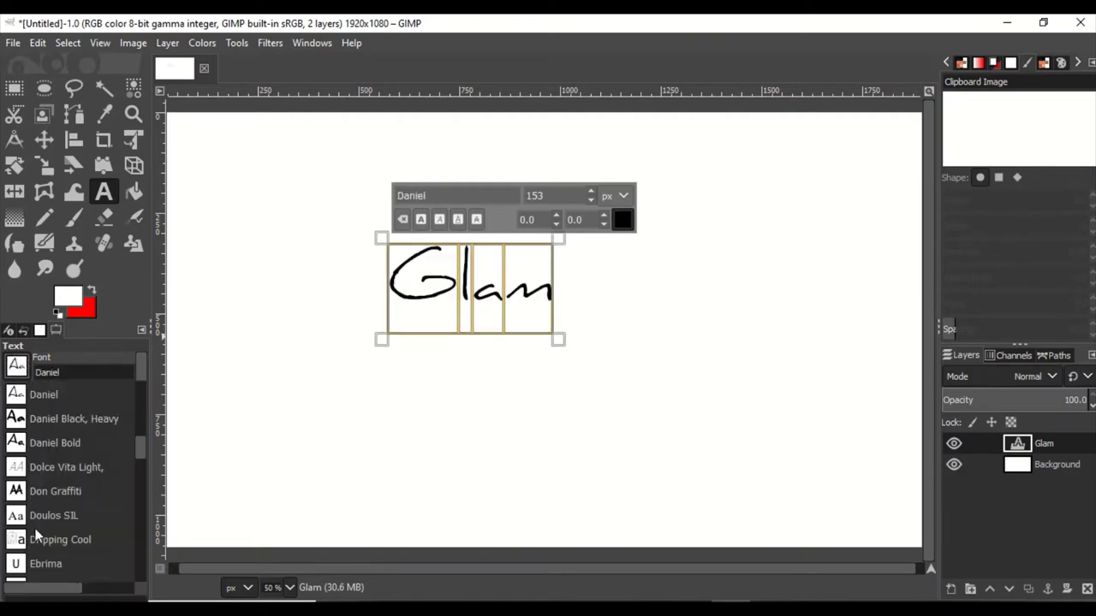
{"action": "scroll", "coordinate": [93, 545], "scroll_direction": "down", "scroll_amount": 2}
{"action": "scroll", "coordinate": [70, 550], "scroll_direction": "down", "scroll_amount": 5}
{"action": "scroll", "coordinate": [70, 551], "scroll_direction": "down", "scroll_amount": 1}
{"action": "left_click", "coordinate": [71, 550]}
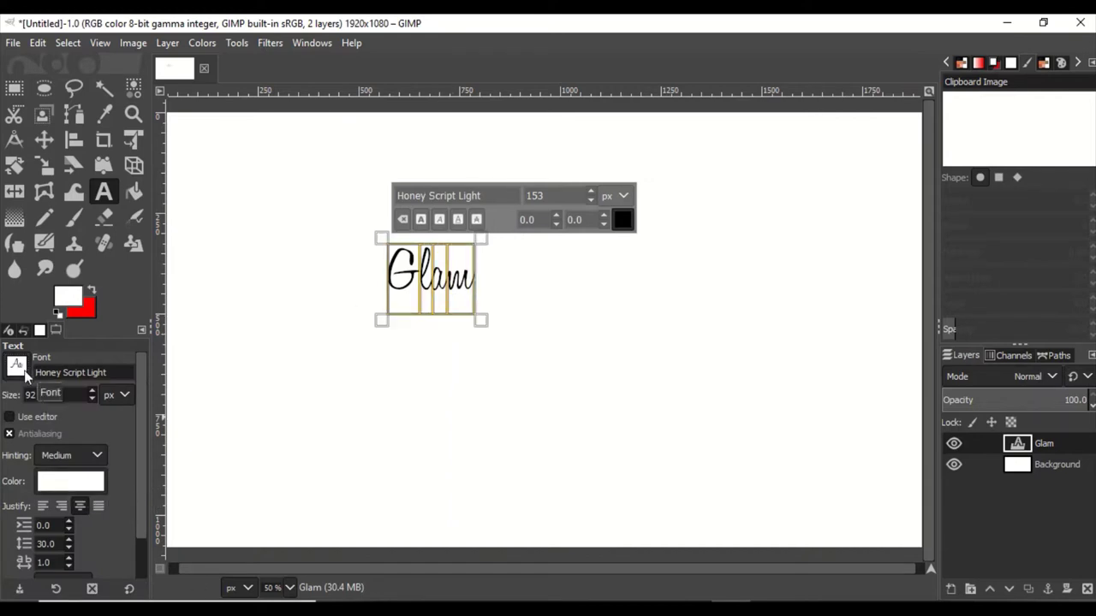
- Set Glam to the Quentin script font after trying Komika Title - Emboss
{"action": "left_click", "coordinate": [25, 374]}
{"action": "scroll", "coordinate": [115, 572], "scroll_direction": "down", "scroll_amount": 3}
{"action": "scroll", "coordinate": [115, 573], "scroll_direction": "down", "scroll_amount": 5}
{"action": "scroll", "coordinate": [54, 487], "scroll_direction": "down", "scroll_amount": 5}
{"action": "left_click", "coordinate": [54, 487]}
{"action": "scroll", "coordinate": [54, 510], "scroll_direction": "down", "scroll_amount": 5}
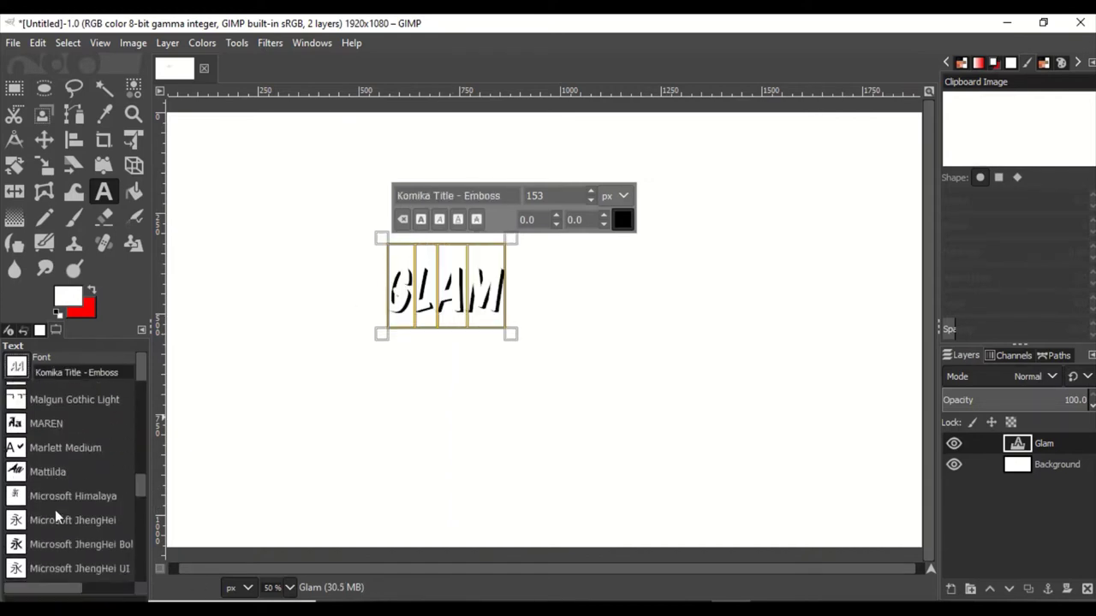
{"action": "scroll", "coordinate": [74, 513], "scroll_direction": "down", "scroll_amount": 3}
{"action": "scroll", "coordinate": [73, 513], "scroll_direction": "down", "scroll_amount": 5}
{"action": "scroll", "coordinate": [74, 513], "scroll_direction": "down", "scroll_amount": 5}
{"action": "left_click", "coordinate": [69, 514]}
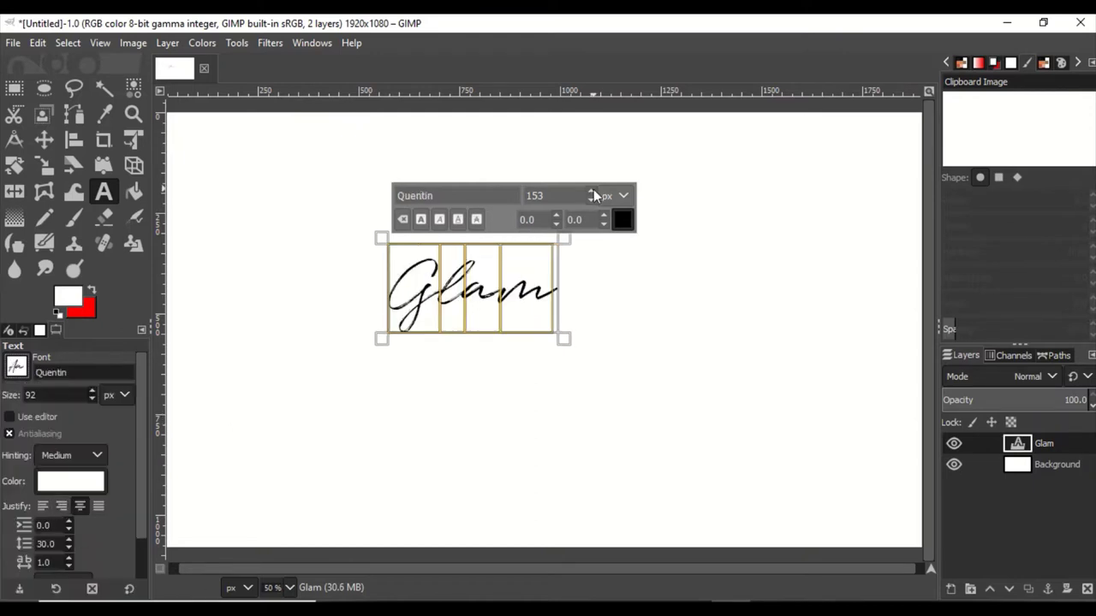
- Enlarge Glam to 153 px, reposition it, and start a new text box beneath it
{"action": "left_click", "coordinate": [593, 192]}
{"action": "key", "text": "m"}
{"action": "left_click_drag", "start_coordinate": [479, 291], "coordinate": [454, 267]}
{"action": "key", "text": "t"}
{"action": "left_click", "coordinate": [396, 346]}
- Type EXPRESSIONS in black and try the Scriptina font on it
{"action": "left_click", "coordinate": [631, 326]}
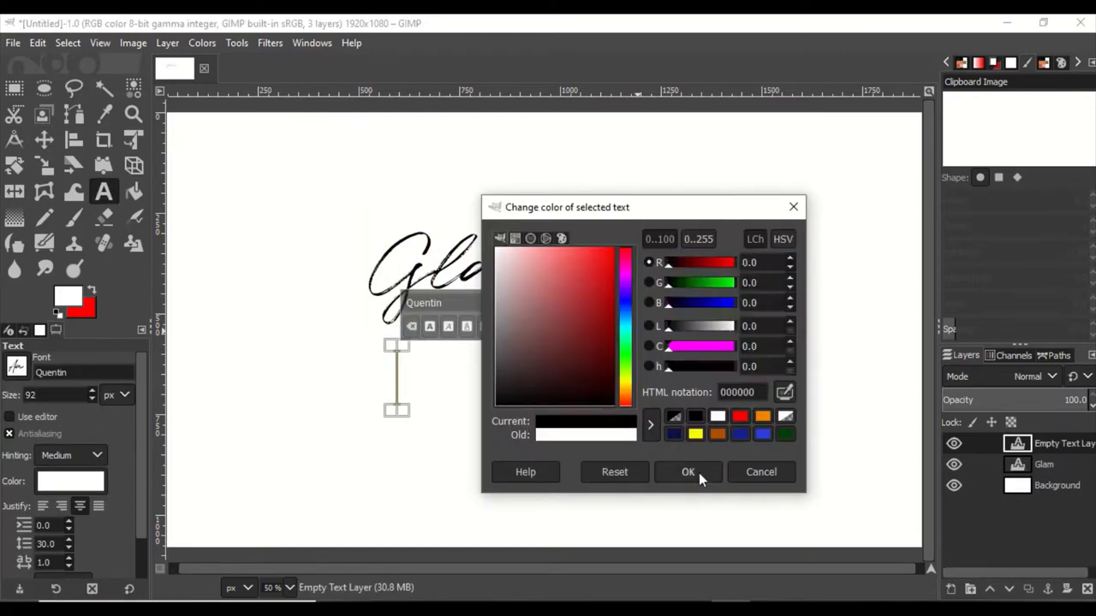
{"action": "left_click", "coordinate": [687, 472]}
{"action": "type", "text": "EXPRESSIONS"}
{"action": "left_click", "coordinate": [25, 374]}
{"action": "left_click", "coordinate": [51, 405]}
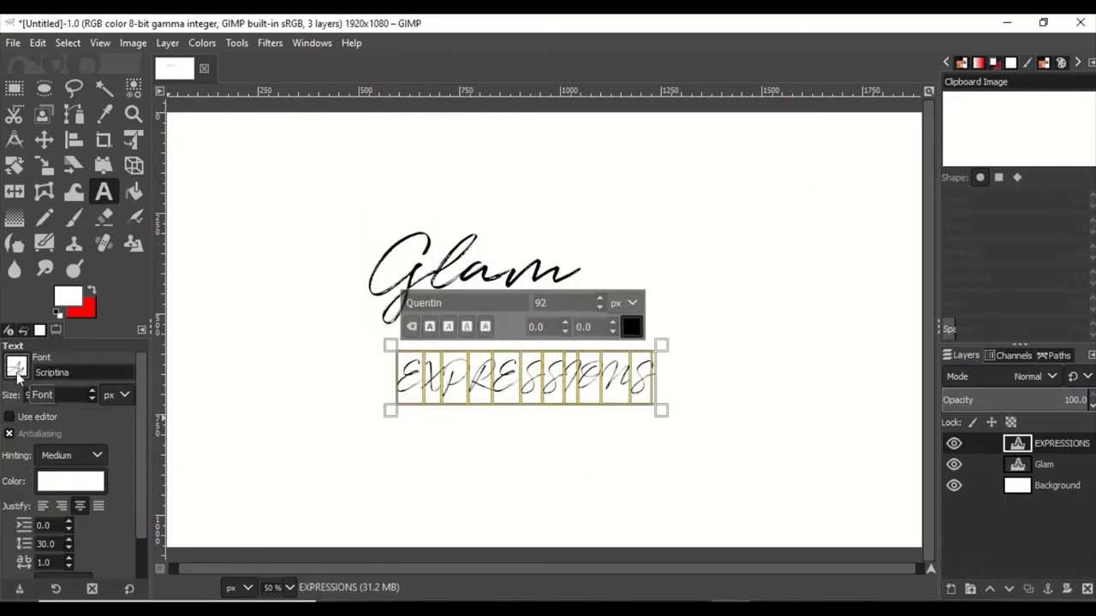
{"action": "left_click", "coordinate": [483, 378]}
- Try other fonts on EXPRESSIONS, including Palatino Linotype Bold
{"action": "left_click", "coordinate": [16, 366]}
{"action": "left_click", "coordinate": [52, 440]}
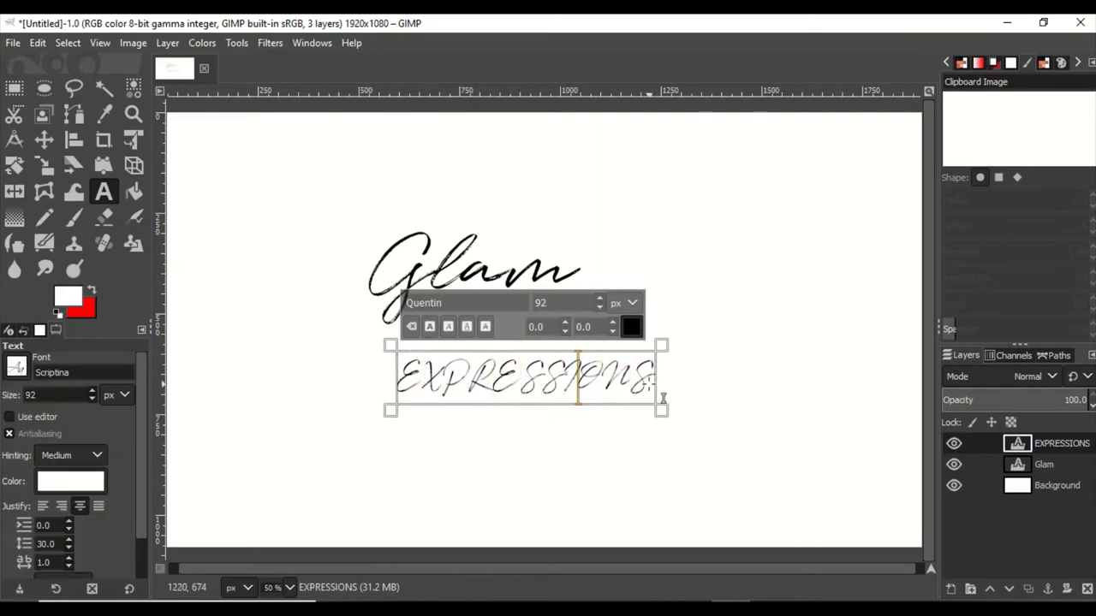
{"action": "left_click", "coordinate": [16, 367]}
{"action": "left_click", "coordinate": [72, 499]}
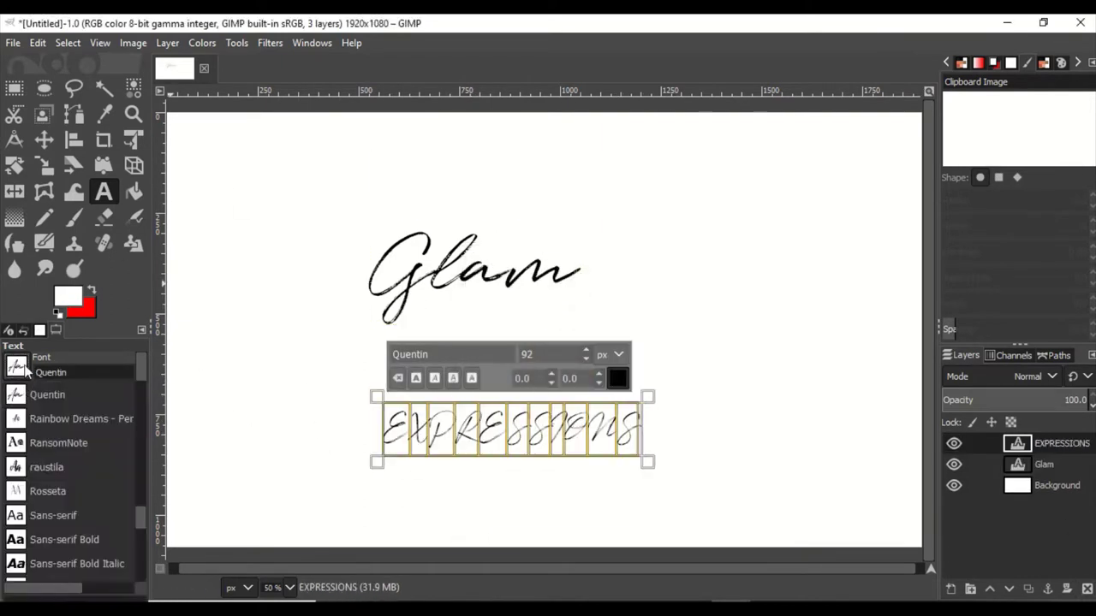
{"action": "scroll", "coordinate": [51, 428], "scroll_direction": "down", "scroll_amount": 1}
{"action": "scroll", "coordinate": [68, 466], "scroll_direction": "down", "scroll_amount": 10}
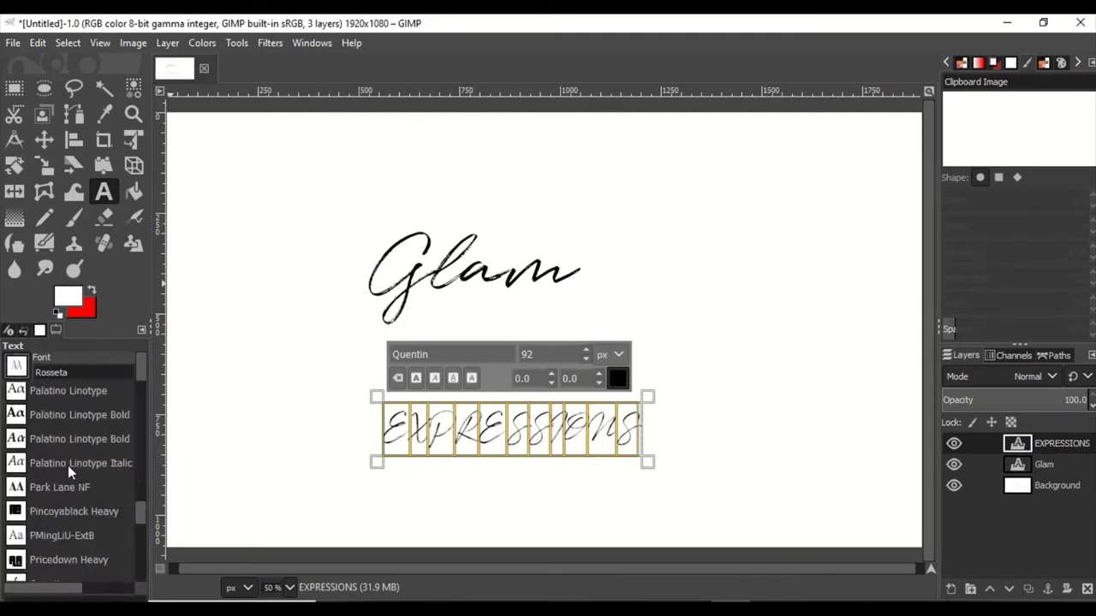
{"action": "left_click", "coordinate": [68, 465]}
{"action": "key", "text": "Return"}
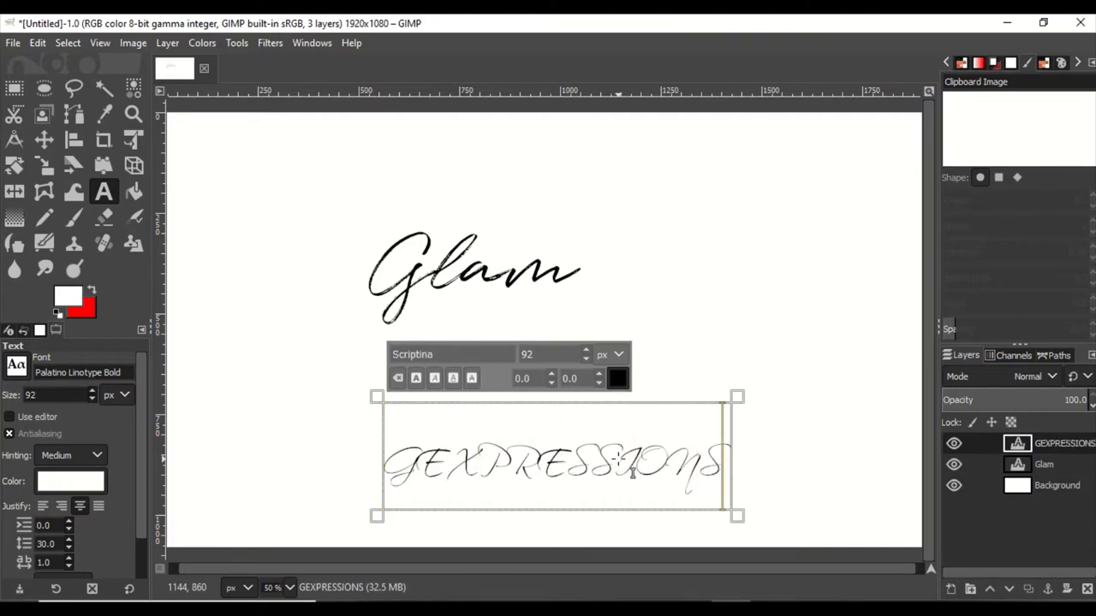
- Switch EXPRESSIONS to Bebas Neue Bold and enlarge its font size
{"action": "left_click", "coordinate": [16, 365]}
{"action": "left_click_drag", "start_coordinate": [142, 479], "coordinate": [141, 442]}
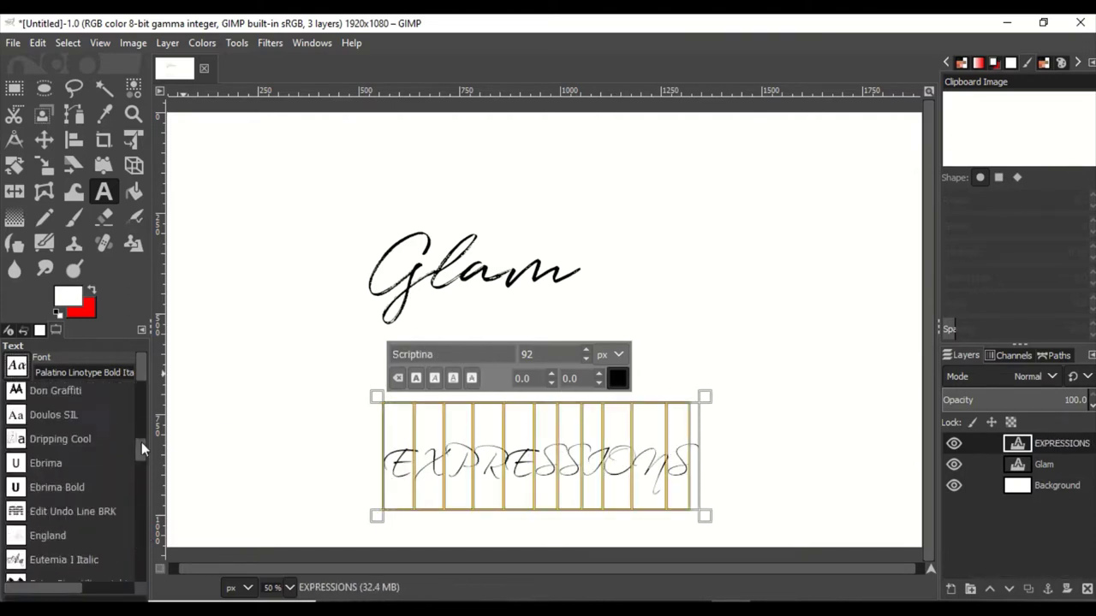
{"action": "scroll", "coordinate": [93, 478], "scroll_direction": "up", "scroll_amount": 2}
{"action": "left_click", "coordinate": [428, 353]}
{"action": "type", "text": "Bebas Neue Bold"}
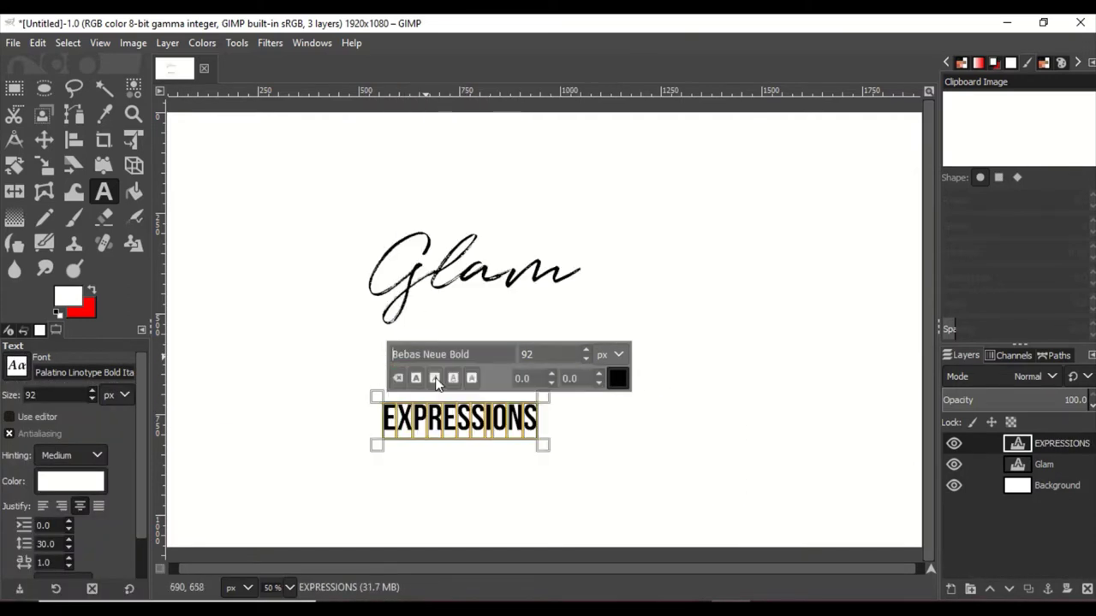
{"action": "left_click", "coordinate": [588, 350]}
- Move EXPRESSIONS up so it sits directly beneath Glam
{"action": "key", "text": "m"}
{"action": "mouse_move", "coordinate": [448, 423]}
{"action": "left_mouse_down"}
{"action": "mouse_move", "coordinate": [481, 326]}
{"action": "mouse_move", "coordinate": [492, 334]}
{"action": "left_mouse_up"}
{"action": "left_click", "coordinate": [1076, 485]}
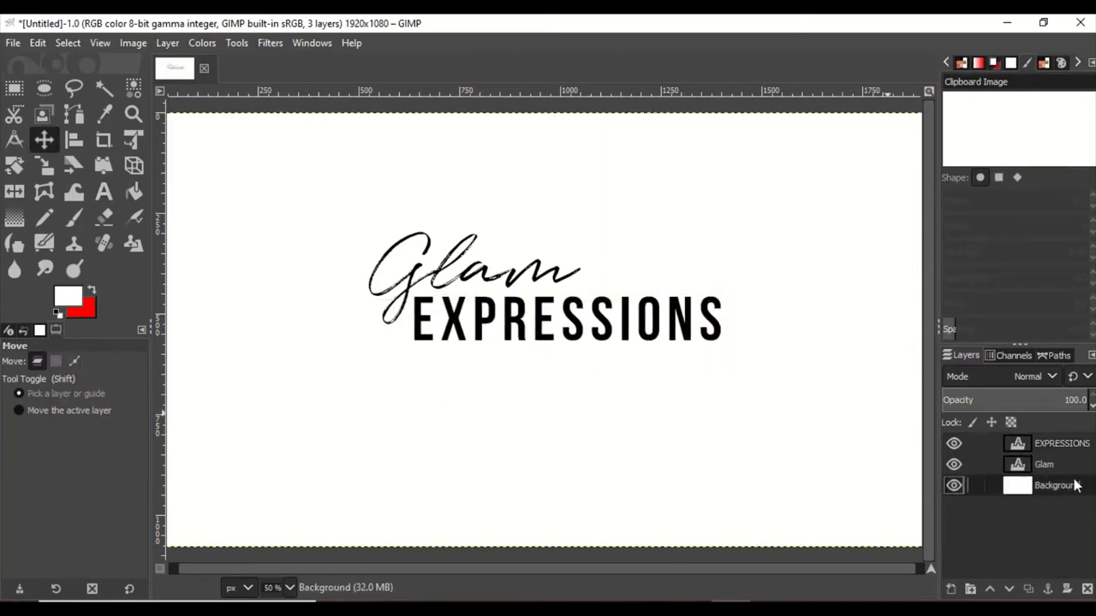
- Start a new black text layer below EXPRESSIONS with the tagline text
{"action": "left_click", "coordinate": [104, 193]}
{"action": "left_click", "coordinate": [448, 360]}
{"action": "type", "text": "lip"}
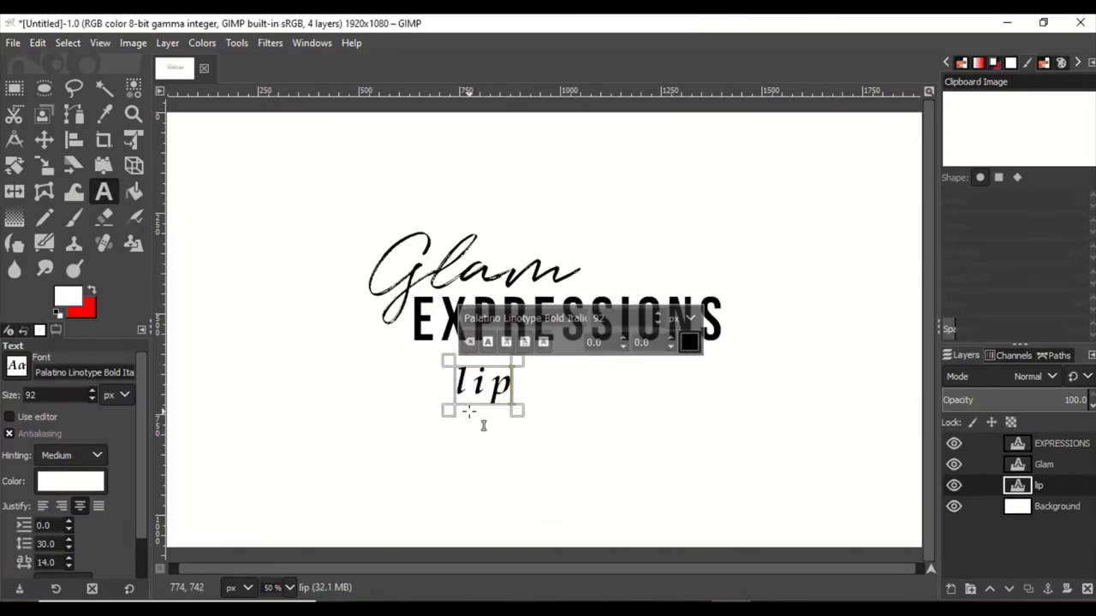
{"action": "left_click", "coordinate": [689, 342]}
{"action": "left_click", "coordinate": [740, 496]}
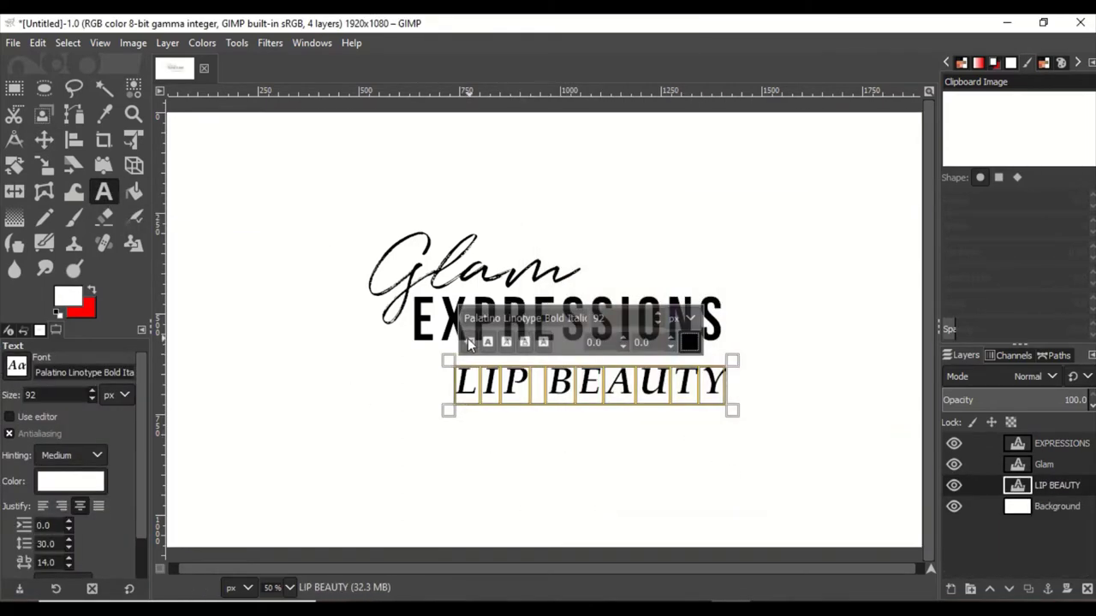
- Try Dolce Vita Light and Bernardo Moda fonts on the tagline, ending on Bernardo Moda Bold
{"action": "left_click", "coordinate": [16, 367]}
{"action": "scroll", "coordinate": [50, 408], "scroll_direction": "up", "scroll_amount": 5}
{"action": "left_click", "coordinate": [49, 408]}
{"action": "left_click", "coordinate": [17, 366]}
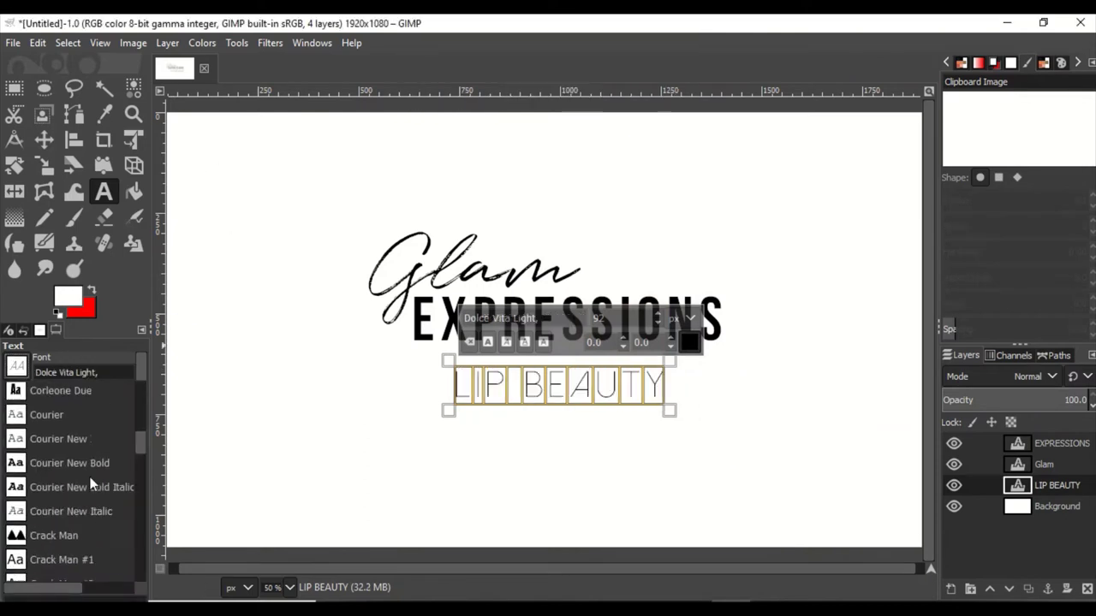
{"action": "scroll", "coordinate": [90, 477], "scroll_direction": "up", "scroll_amount": 3}
{"action": "scroll", "coordinate": [90, 477], "scroll_direction": "down", "scroll_amount": 1}
{"action": "left_click", "coordinate": [47, 426]}
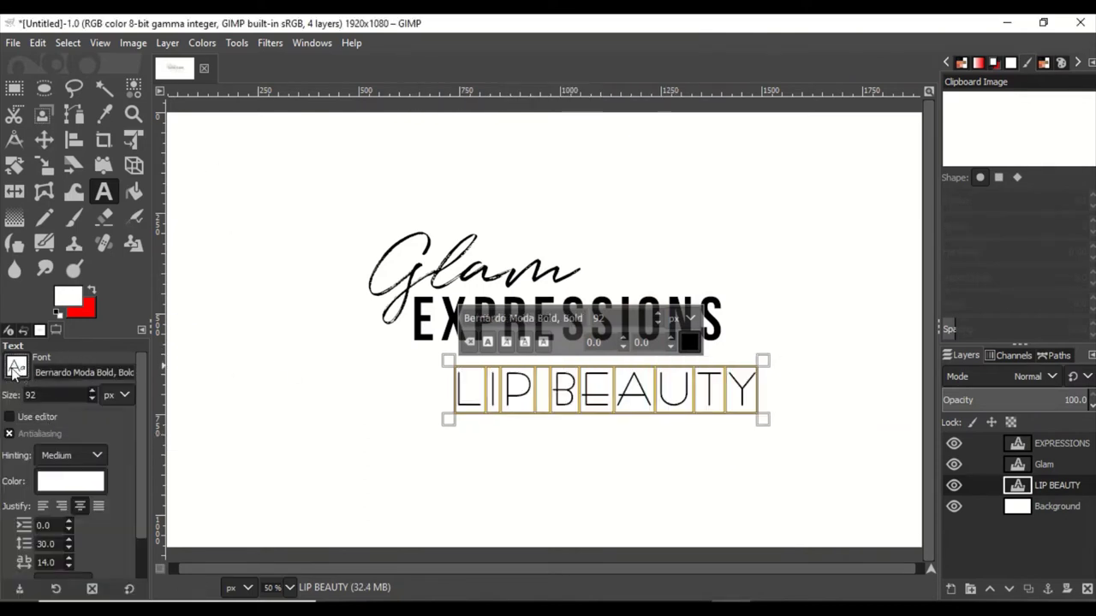
{"action": "left_click", "coordinate": [16, 366]}
{"action": "left_click", "coordinate": [43, 453]}
{"action": "left_click", "coordinate": [16, 367]}
{"action": "left_click", "coordinate": [76, 409]}
- Set the tagline to size 50 in the Caviar Dreams font
{"action": "type", "text": "50"}
{"action": "type", "text": "2"}
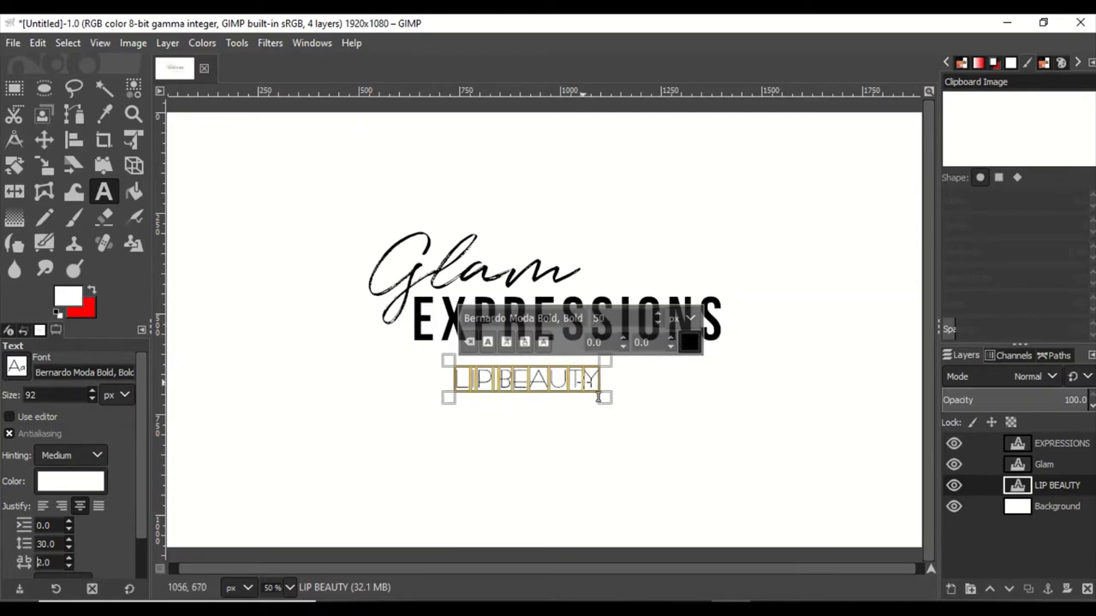
{"action": "key", "text": "Return"}
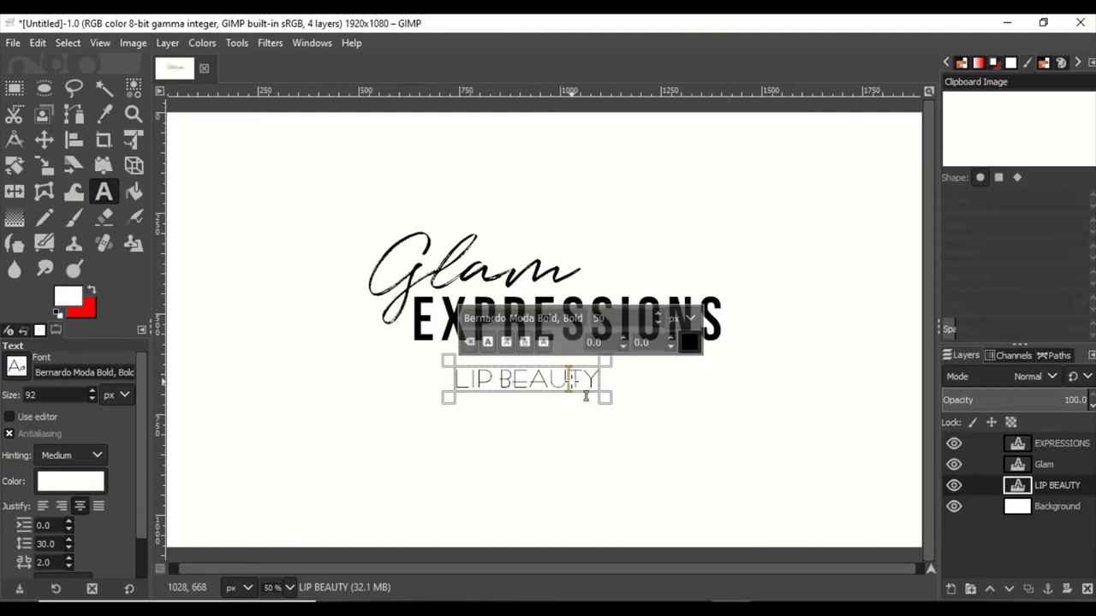
{"action": "key", "text": "ctrl+a"}
{"action": "left_click", "coordinate": [16, 366]}
{"action": "left_click", "coordinate": [52, 426]}
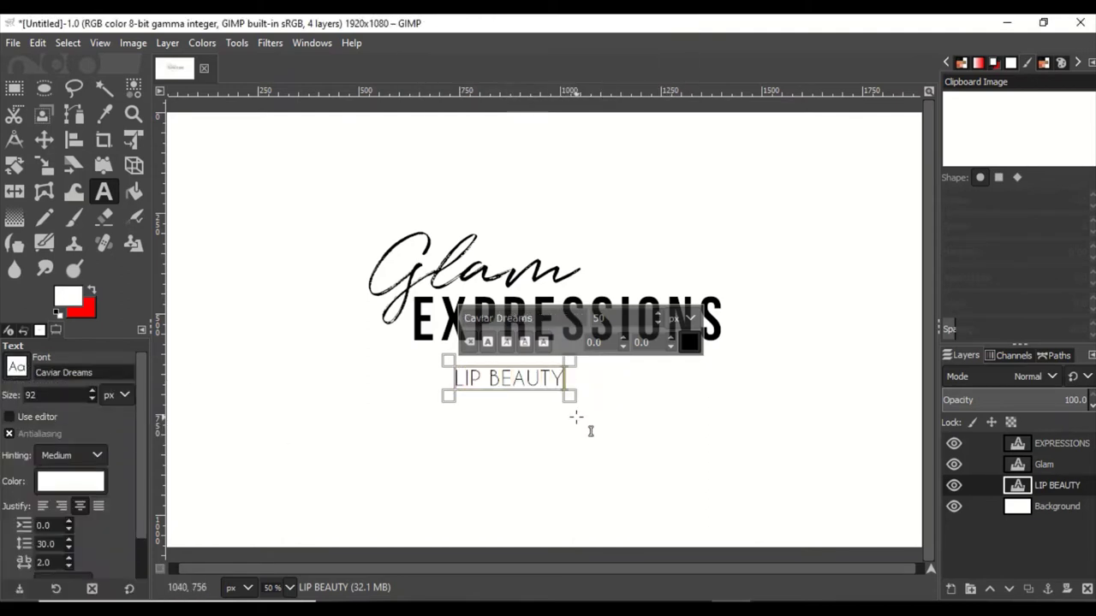
{"action": "scroll", "coordinate": [68, 561], "scroll_direction": "up", "scroll_amount": 5}
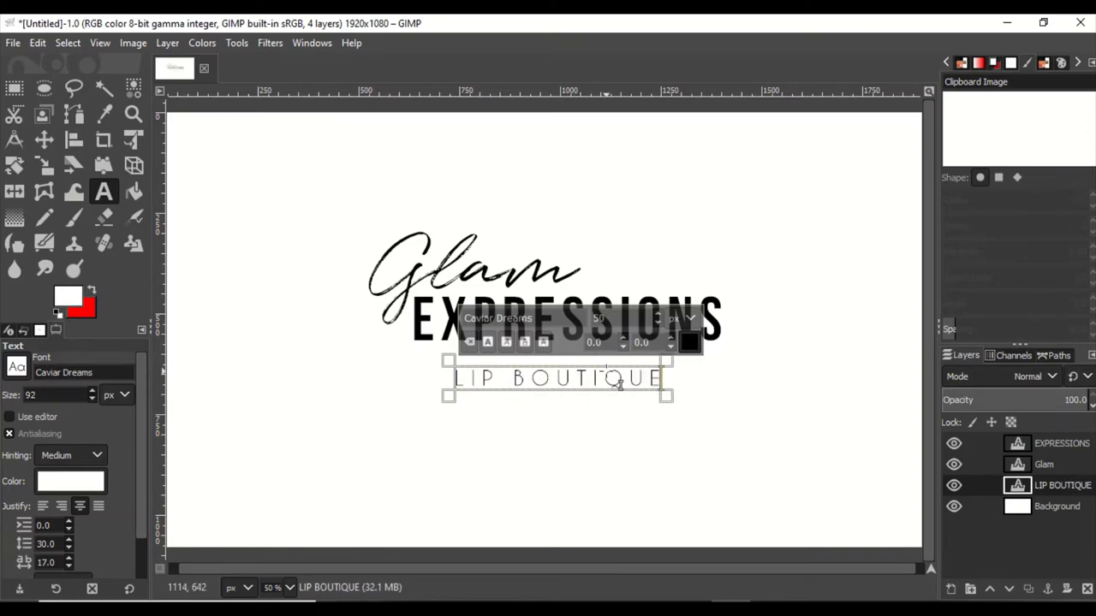
- Move LIP BOUTIQUE up closer beneath EXPRESSIONS
{"action": "key", "text": "Escape"}
{"action": "key", "text": "m"}
{"action": "scroll", "coordinate": [366, 311], "scroll_direction": "up", "scroll_amount": 1}
{"action": "left_click_drag", "start_coordinate": [443, 368], "coordinate": [439, 361]}
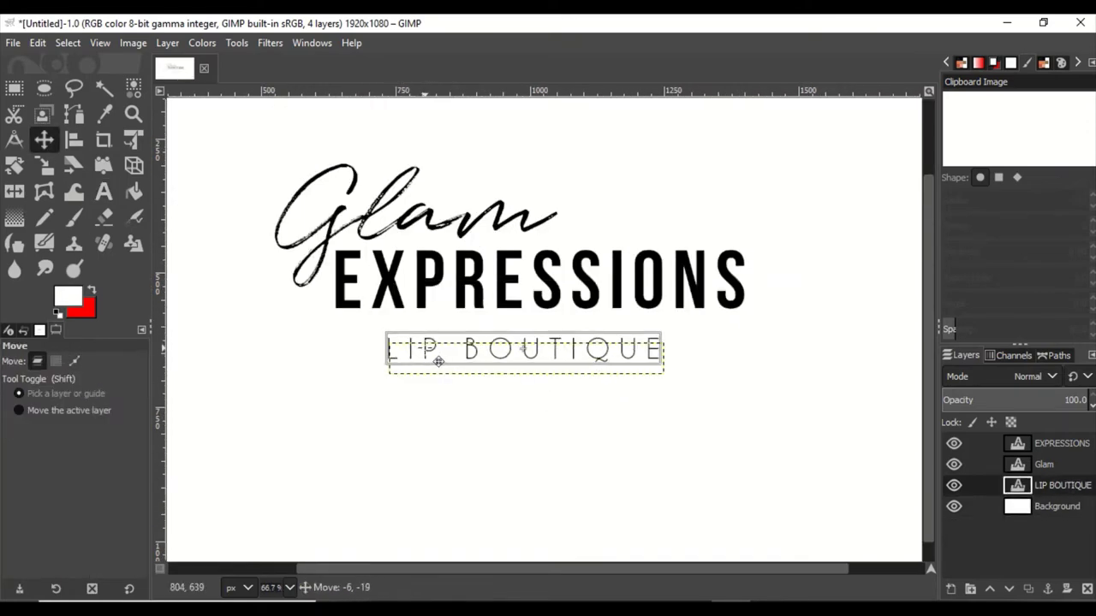
- Centre LIP BOUTIQUE under EXPRESSIONS with the Align tool
{"action": "key", "text": "q"}
{"action": "left_click", "coordinate": [499, 368]}
{"action": "left_click", "coordinate": [1061, 443]}
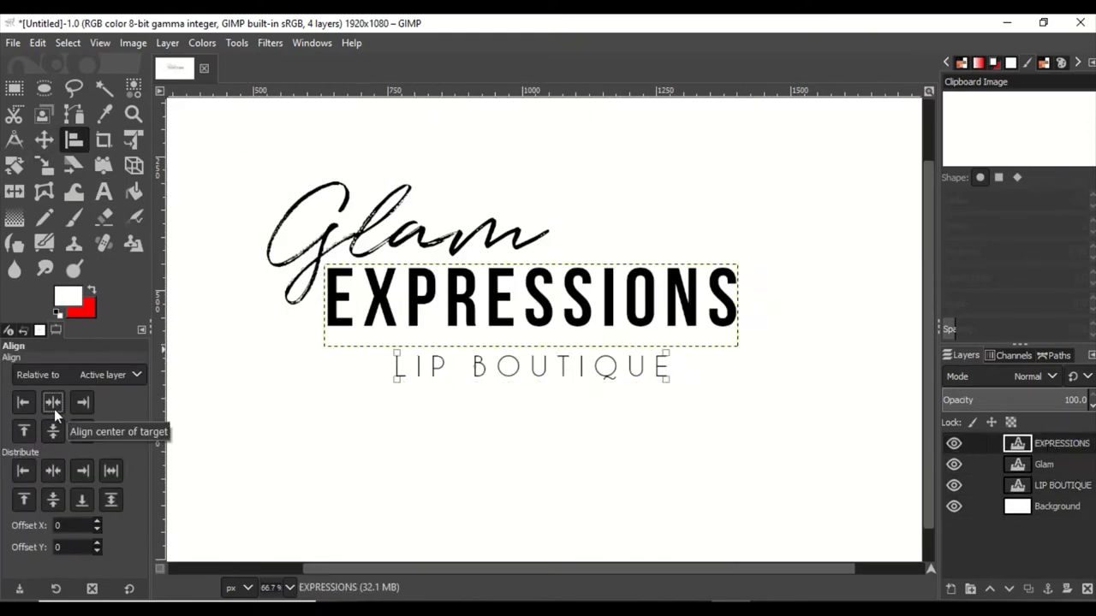
- Duplicate the EXPRESSIONS text layer and hide the original bold version
{"action": "left_click", "coordinate": [104, 192]}
{"action": "left_click", "coordinate": [1028, 589]}
{"action": "key", "text": "m"}
{"action": "left_click", "coordinate": [104, 193]}
{"action": "left_click", "coordinate": [531, 299]}
- Set the EXPRESSIONS copy to the thin Caviar Dreams font at 110 px
{"action": "left_click", "coordinate": [16, 366]}
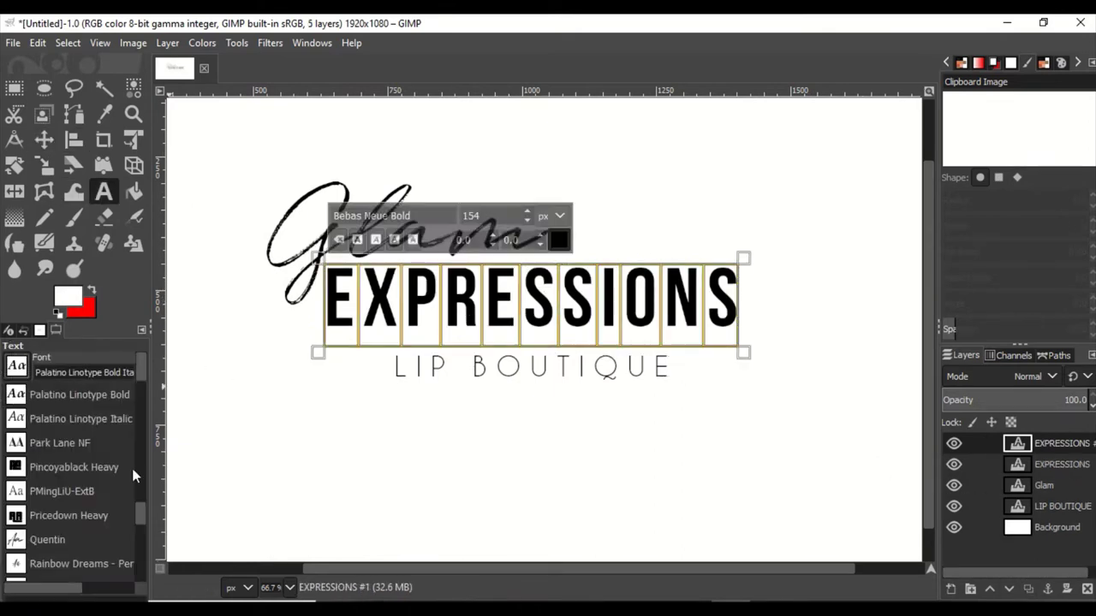
{"action": "scroll", "coordinate": [68, 445], "scroll_direction": "up", "scroll_amount": 5}
{"action": "left_click", "coordinate": [68, 445]}
{"action": "left_click", "coordinate": [953, 464]}
{"action": "left_click", "coordinate": [406, 246]}
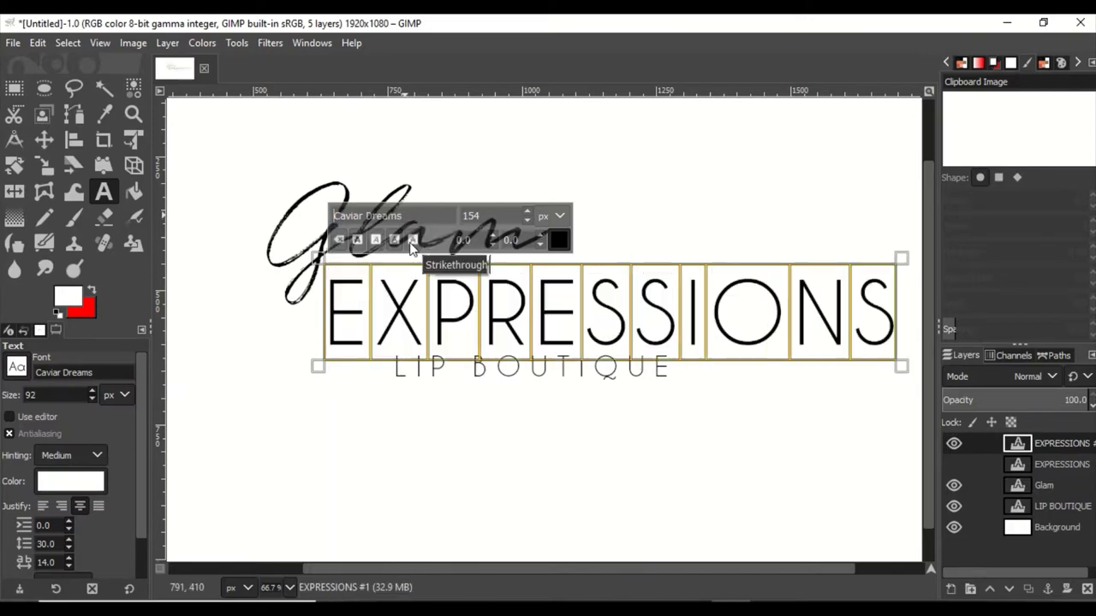
{"action": "scroll", "coordinate": [527, 216], "scroll_direction": "down", "scroll_amount": 5}
{"action": "scroll", "coordinate": [527, 216], "scroll_direction": "up", "scroll_amount": 3}
{"action": "type", "text": "110"}
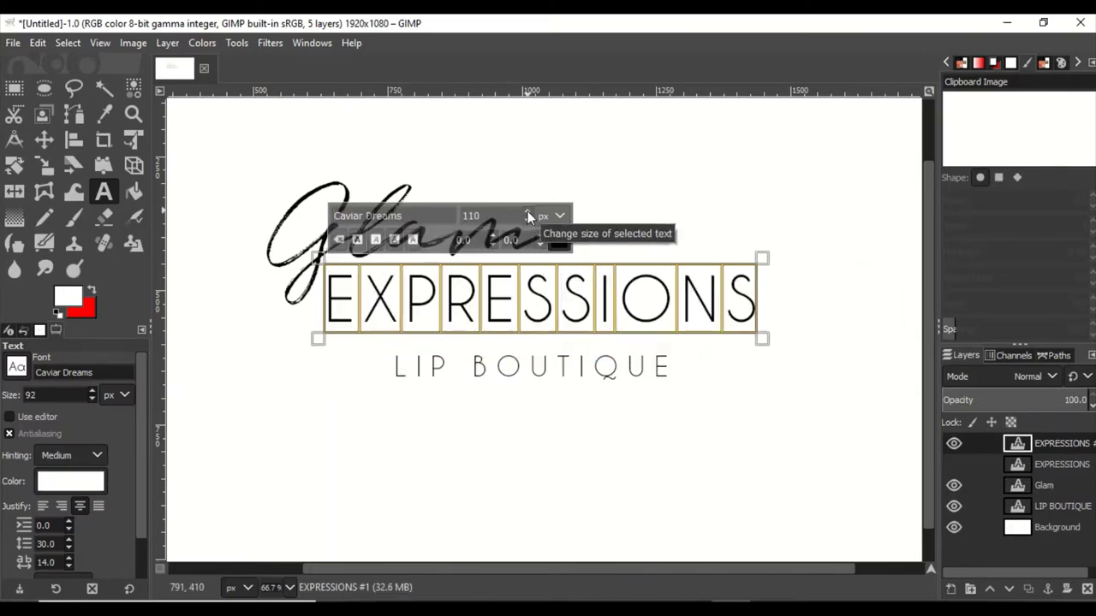
{"action": "left_click", "coordinate": [1081, 530]}
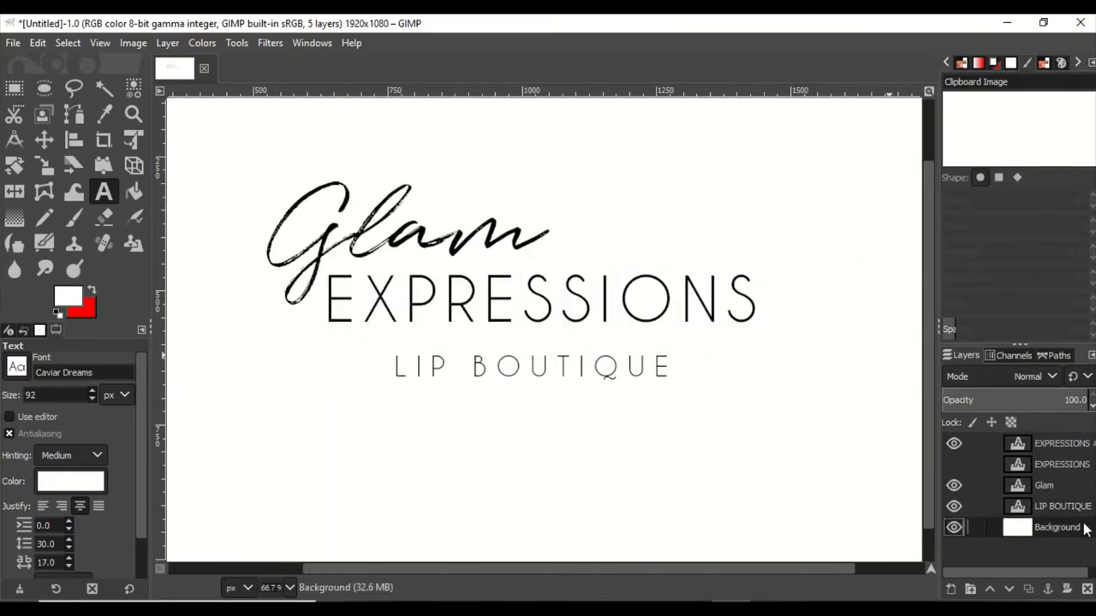
- Try a script font on LIP BOUTIQUE, then undo it
{"action": "left_click", "coordinate": [524, 366]}
{"action": "key", "text": "ctrl+a"}
{"action": "left_click", "coordinate": [437, 301]}
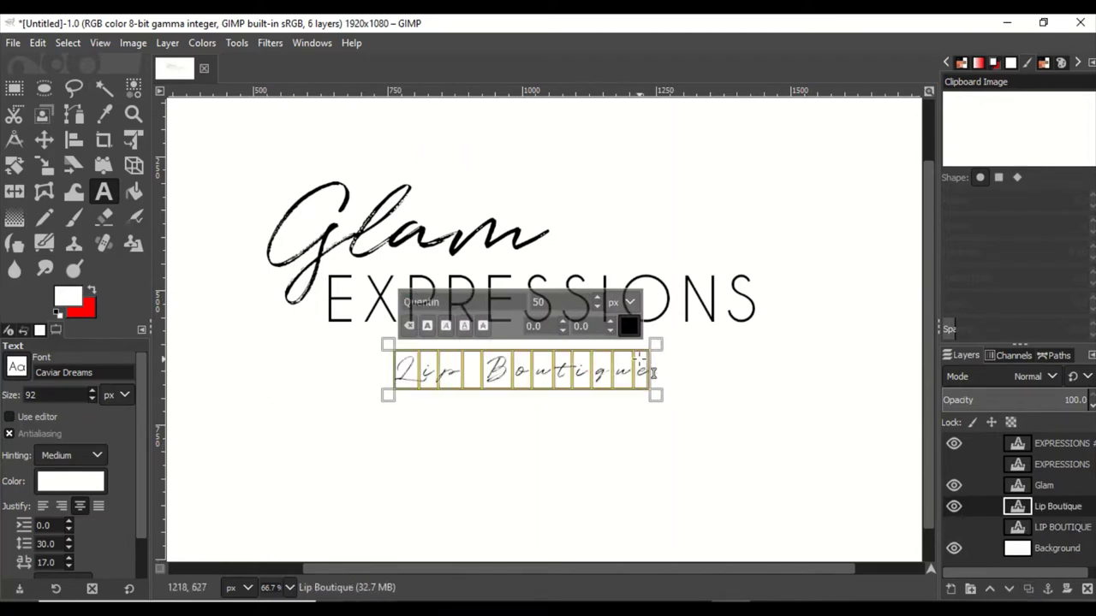
{"action": "key", "text": "ctrl+z"}
{"action": "left_click", "coordinate": [1018, 527]}
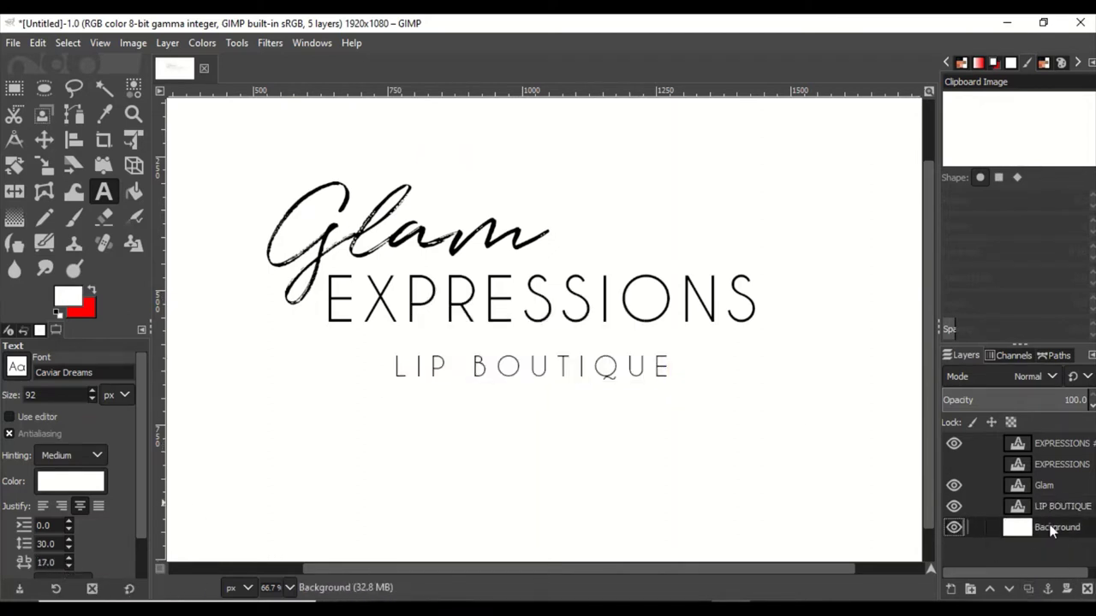
{"action": "scroll", "coordinate": [746, 445], "scroll_direction": "down", "scroll_amount": 3}
{"action": "scroll", "coordinate": [705, 414], "scroll_direction": "up", "scroll_amount": 3}
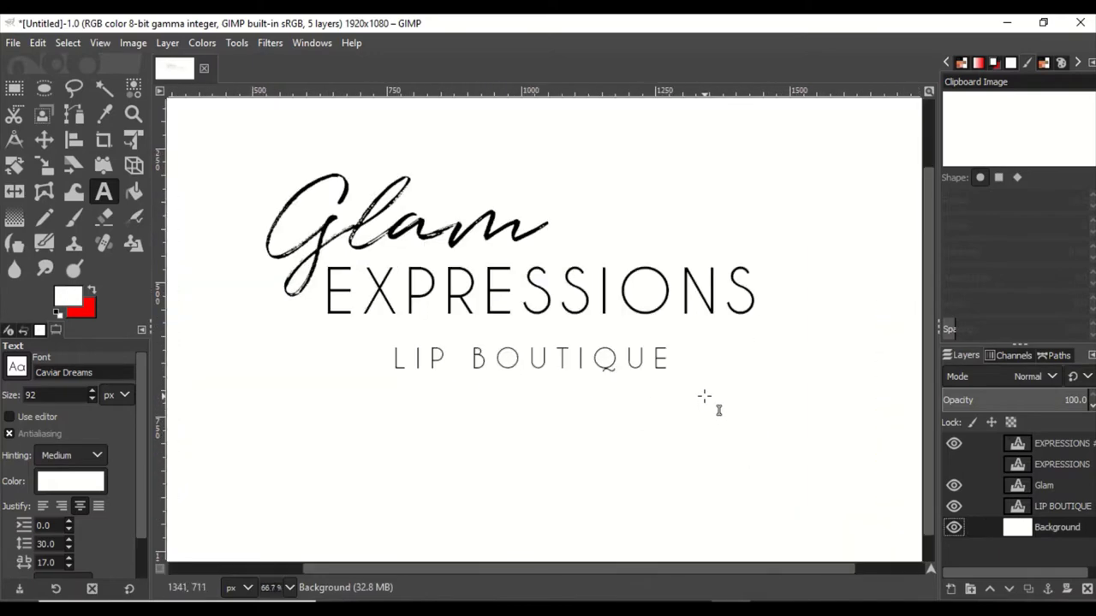
{"action": "scroll", "coordinate": [703, 396], "scroll_direction": "up", "scroll_amount": 2}
- Add a new empty layer above the EXPRESSIONS layer
{"action": "key", "text": "r"}
{"action": "left_click", "coordinate": [1052, 443]}
{"action": "key", "text": "ctrl+shift+n"}
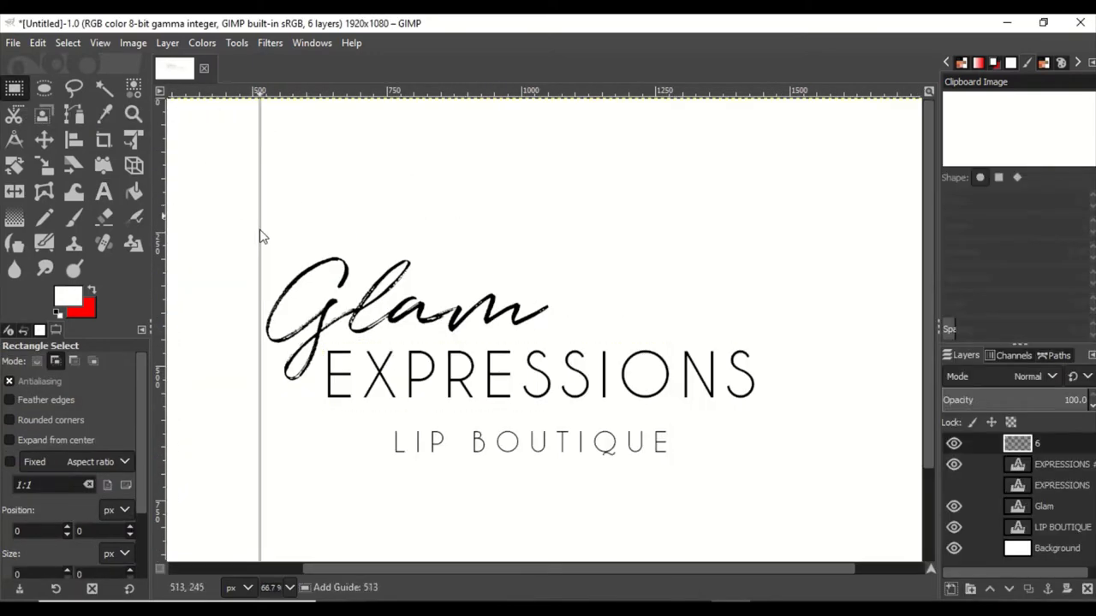
- Add a right-edge guide and fill a thin strip above the logo with black
{"action": "left_click_drag", "start_coordinate": [753, 308], "coordinate": [755, 308]}
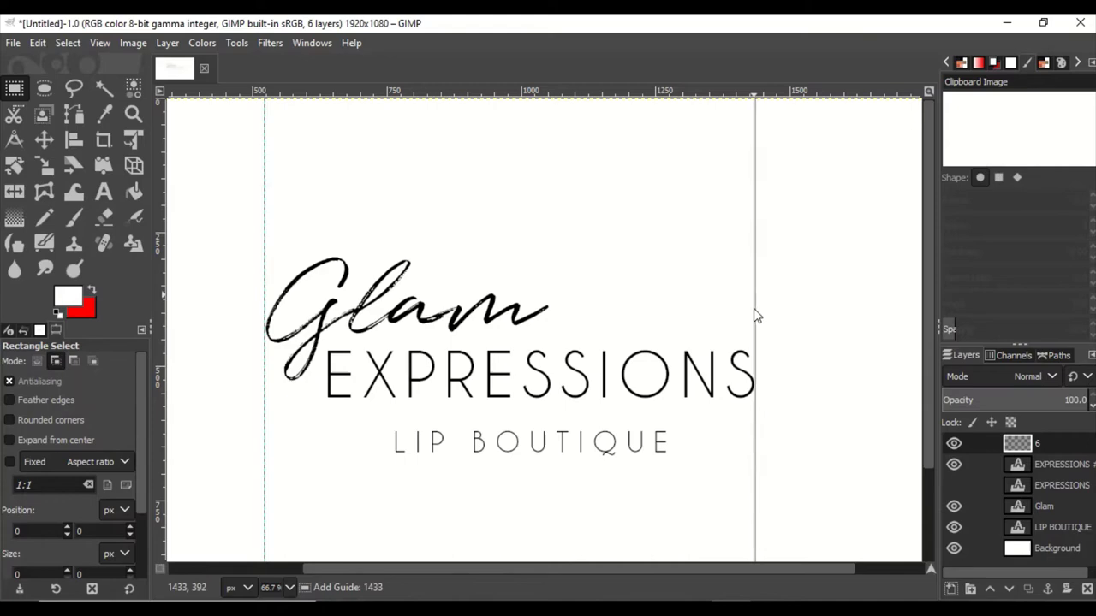
{"action": "left_click", "coordinate": [953, 464]}
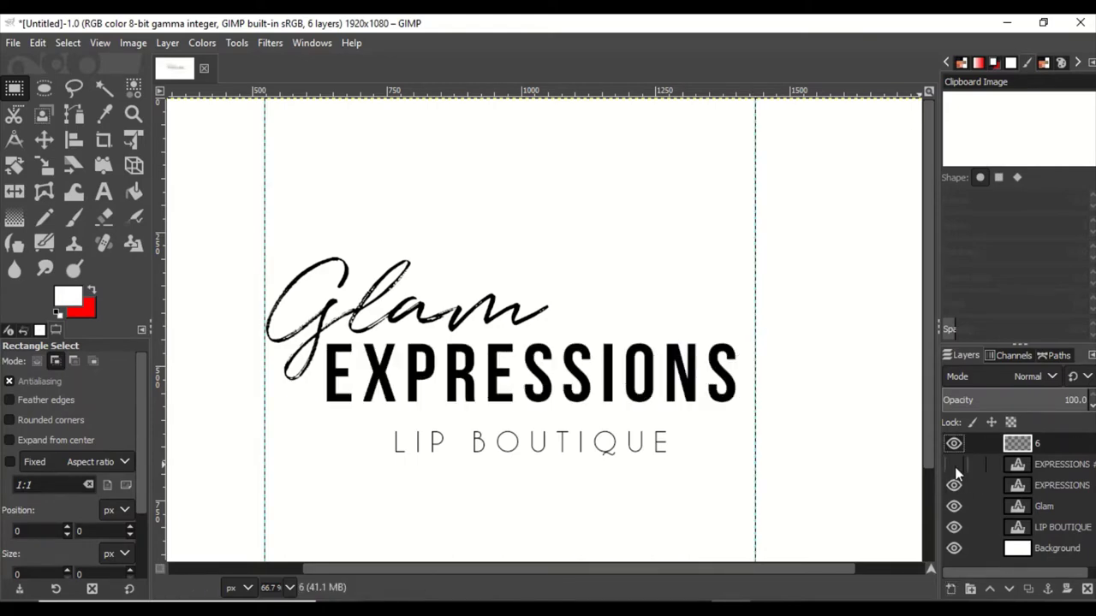
{"action": "left_click_drag", "start_coordinate": [265, 206], "coordinate": [738, 242]}
{"action": "left_click", "coordinate": [38, 43]}
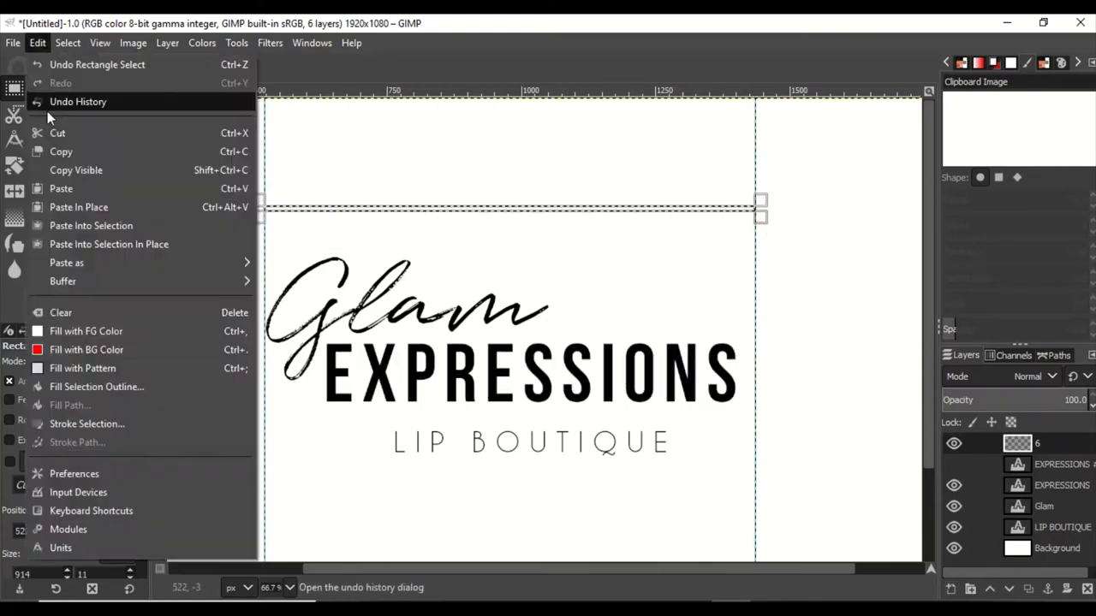
{"action": "key", "text": "Escape"}
{"action": "key", "text": "d"}
- Move the black bar down to sit just above Glam
{"action": "key", "text": "ctrl+comma"}
{"action": "left_click", "coordinate": [43, 140]}
{"action": "left_click_drag", "start_coordinate": [603, 218], "coordinate": [602, 239]}
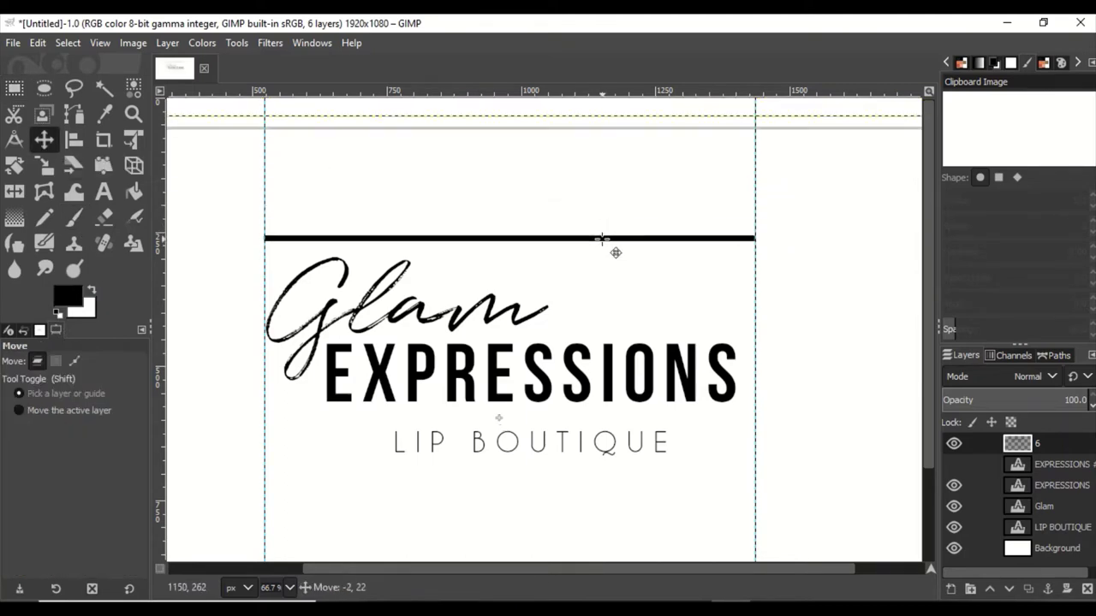
{"action": "scroll", "coordinate": [753, 403], "scroll_direction": "down", "scroll_amount": 2}
{"action": "scroll", "coordinate": [725, 402], "scroll_direction": "up", "scroll_amount": 1}
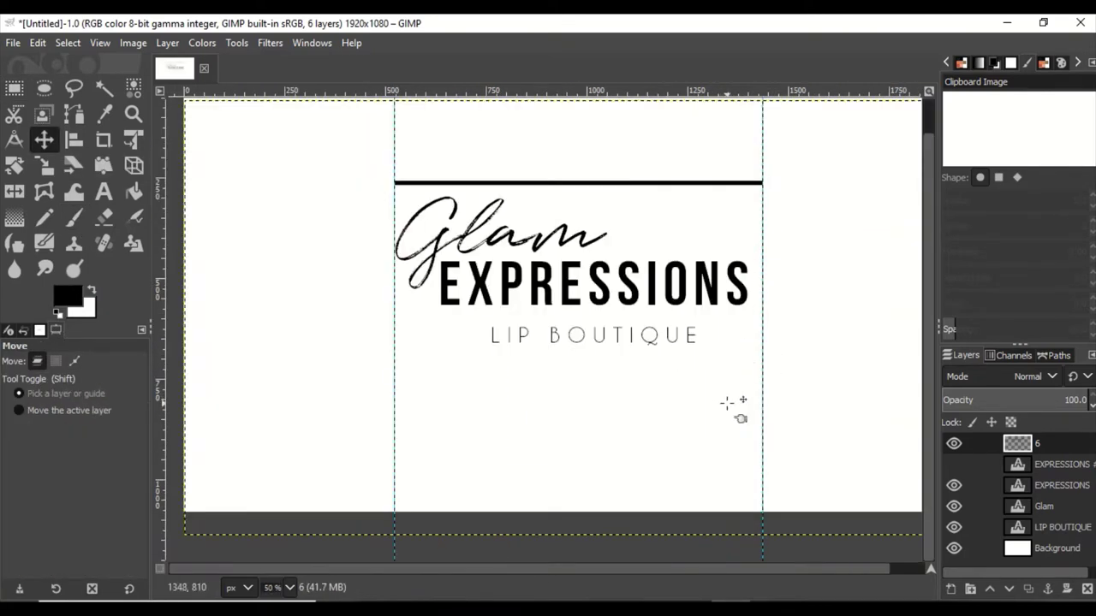
{"action": "scroll", "coordinate": [711, 196], "scroll_direction": "up", "scroll_amount": 1}
{"action": "scroll", "coordinate": [651, 313], "scroll_direction": "down", "scroll_amount": 1}
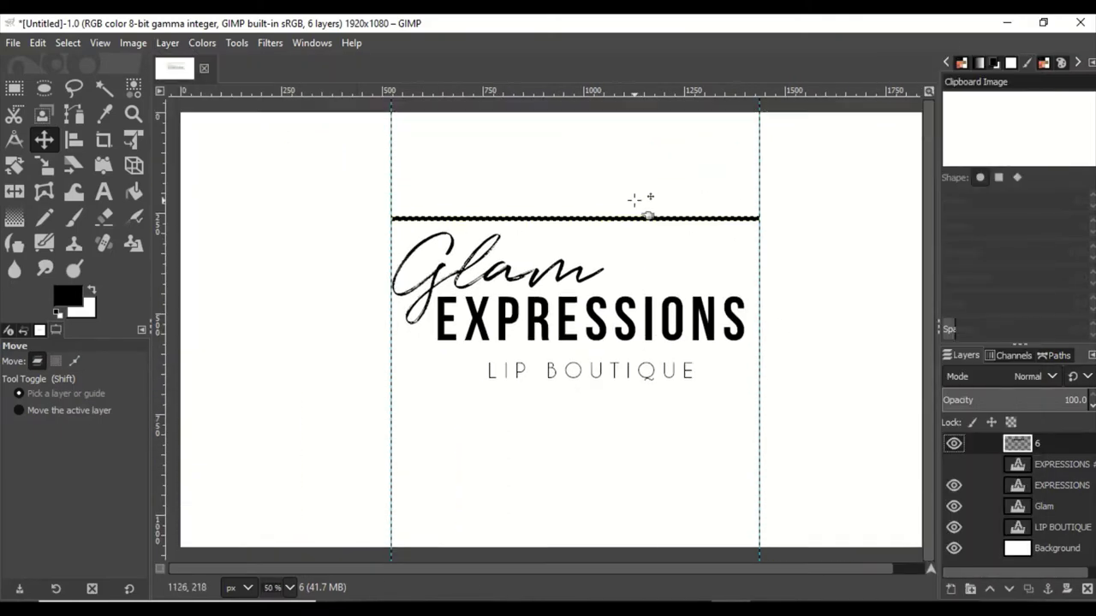
{"action": "scroll", "coordinate": [641, 201], "scroll_direction": "up", "scroll_amount": 1}
- Scale the black bar to 876 px wide between the guides
{"action": "left_click", "coordinate": [44, 166]}
{"action": "left_click", "coordinate": [692, 232]}
{"action": "scroll", "coordinate": [660, 314], "scroll_direction": "up", "scroll_amount": 3}
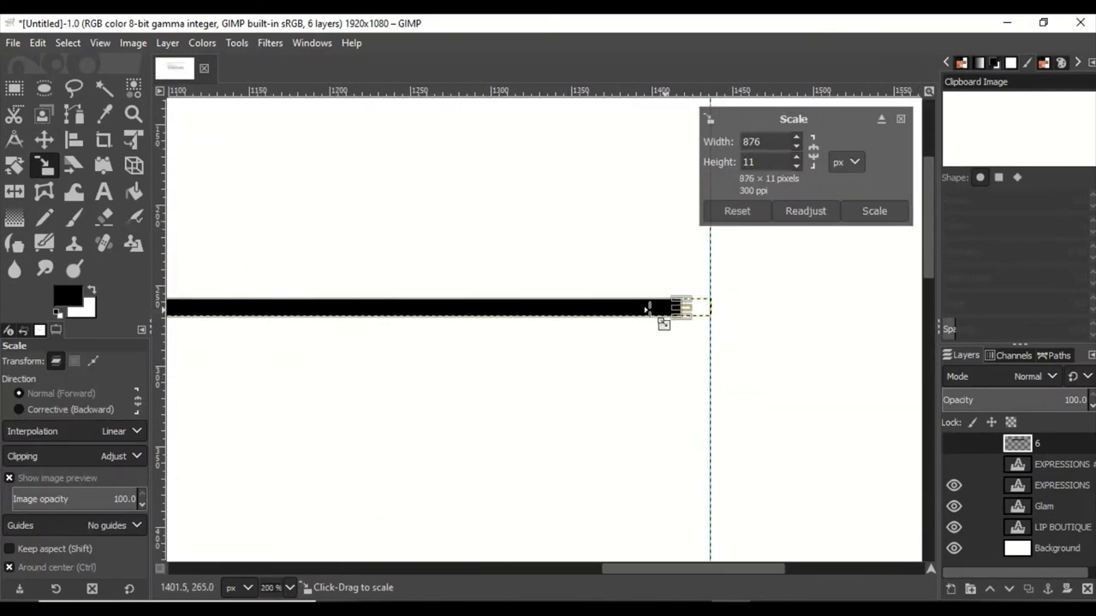
{"action": "scroll", "coordinate": [634, 351], "scroll_direction": "down", "scroll_amount": 3}
{"action": "key", "text": "Return"}
{"action": "scroll", "coordinate": [631, 420], "scroll_direction": "down", "scroll_amount": 1}
- Duplicate the bar for below EXPRESSIONS and add another full-size layer
{"action": "left_click", "coordinate": [1035, 444]}
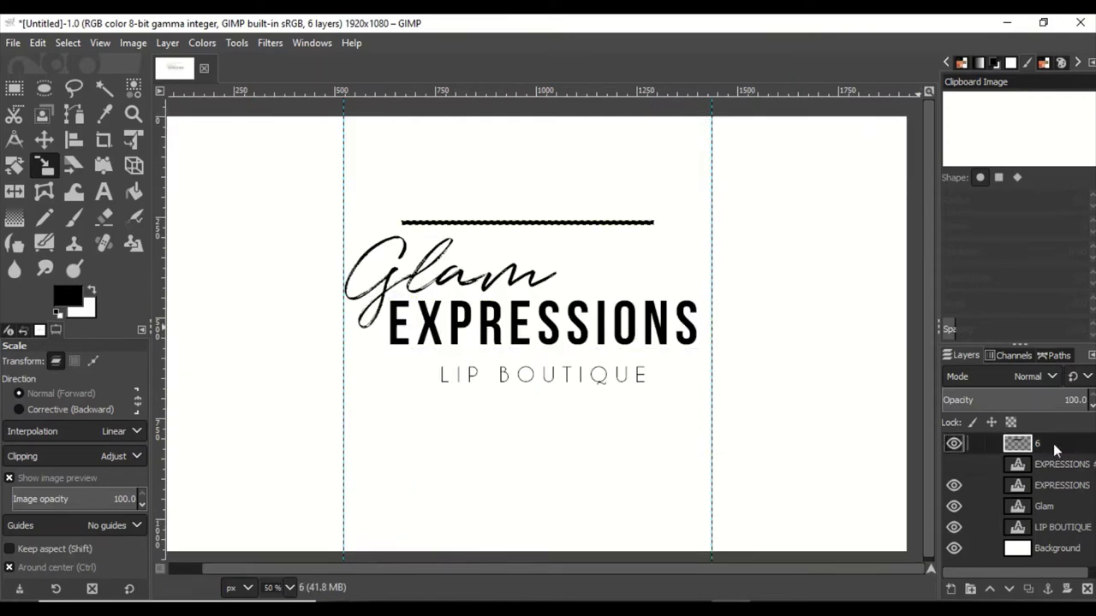
{"action": "key", "text": "shift+ctrl+d"}
{"action": "key", "text": "m"}
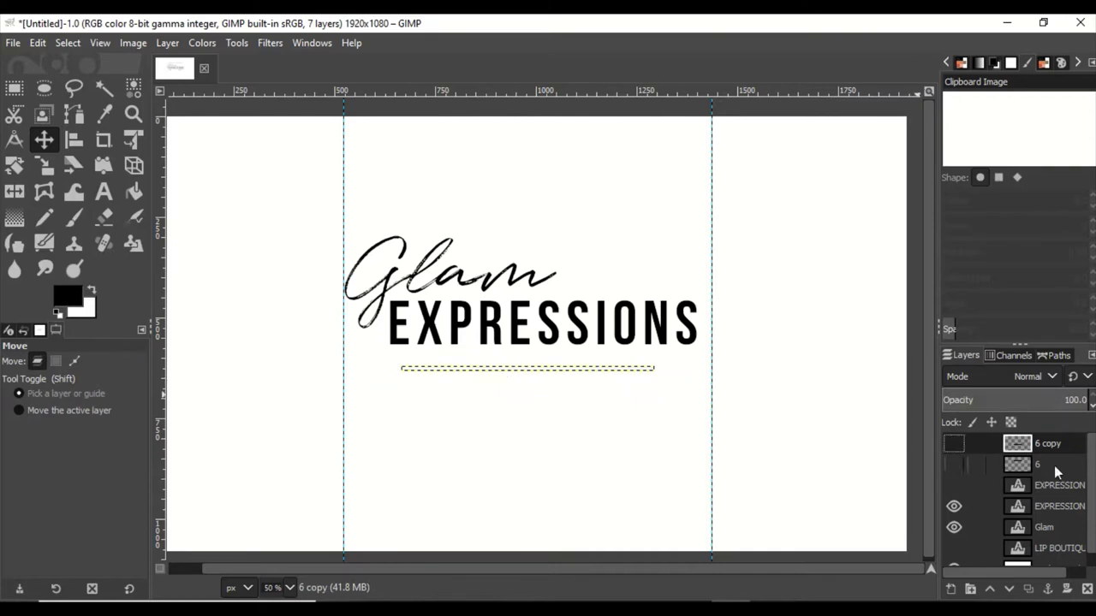
{"action": "key", "text": "shift+ctrl+n"}
{"action": "key", "text": "Return"}
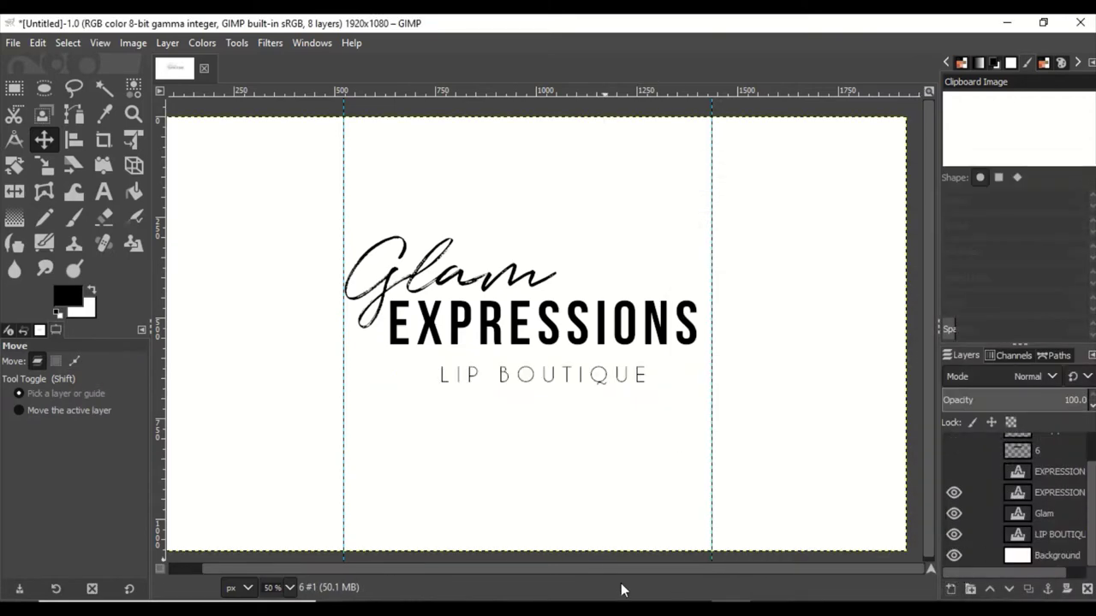
- Drag the lipstick PNG onto the logo canvas and scale it down
{"action": "left_click", "coordinate": [599, 254]}
{"action": "left_click_drag", "start_coordinate": [570, 416], "coordinate": [298, 190]}
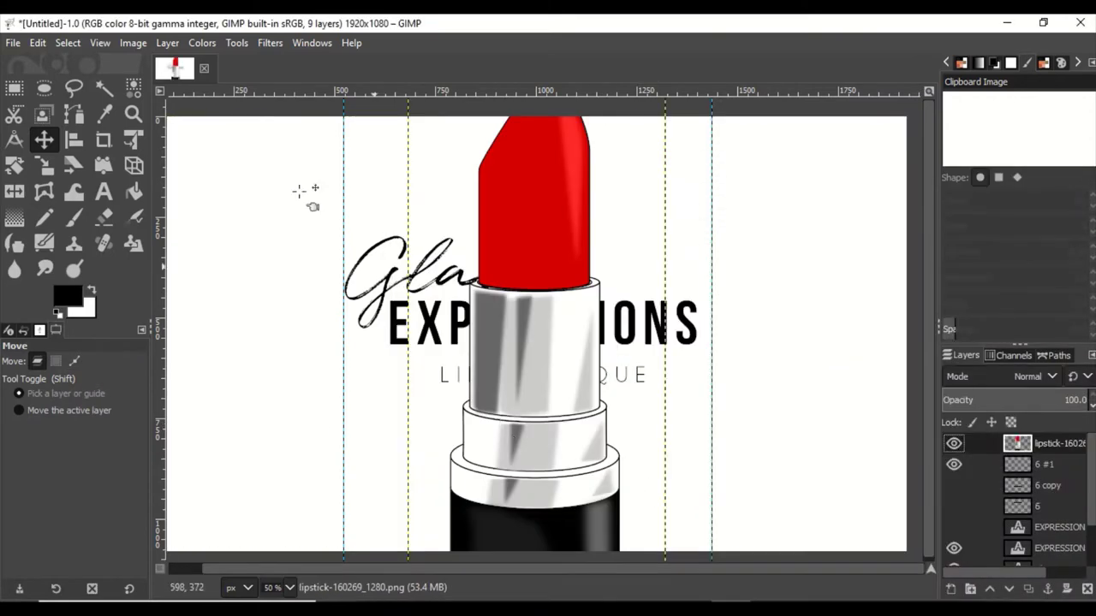
{"action": "key", "text": "shift+s"}
{"action": "left_click", "coordinate": [678, 419]}
{"action": "mouse_move", "coordinate": [733, 477]}
{"action": "left_mouse_down"}
{"action": "mouse_move", "coordinate": [620, 444]}
{"action": "mouse_move", "coordinate": [548, 305]}
{"action": "left_mouse_up"}
{"action": "key", "text": "Return"}
- Shrink the lipstick to a small icon and move it right of EXPRESSIONS
{"action": "key", "text": "m"}
{"action": "scroll", "coordinate": [359, 111], "scroll_direction": "up", "scroll_amount": 2}
{"action": "key", "text": "shift+s"}
{"action": "left_click", "coordinate": [716, 486]}
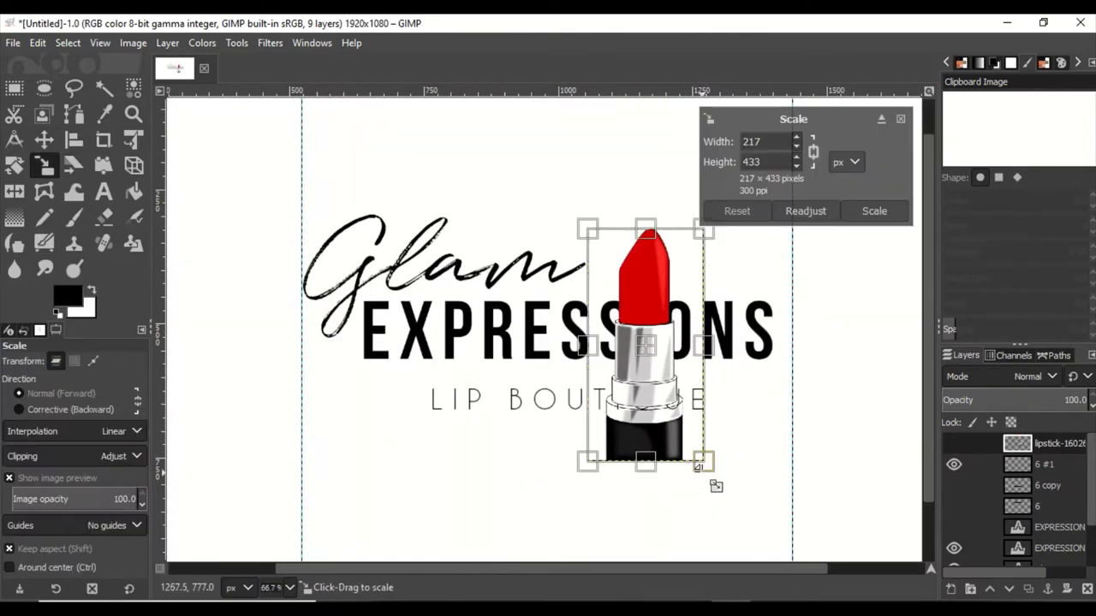
{"action": "mouse_move", "coordinate": [715, 486]}
{"action": "left_mouse_down"}
{"action": "mouse_move", "coordinate": [631, 313]}
{"action": "mouse_move", "coordinate": [663, 345]}
{"action": "mouse_move", "coordinate": [756, 350]}
{"action": "mouse_move", "coordinate": [657, 343]}
{"action": "left_mouse_up"}
{"action": "key", "text": "Return"}
{"action": "key", "text": "m"}
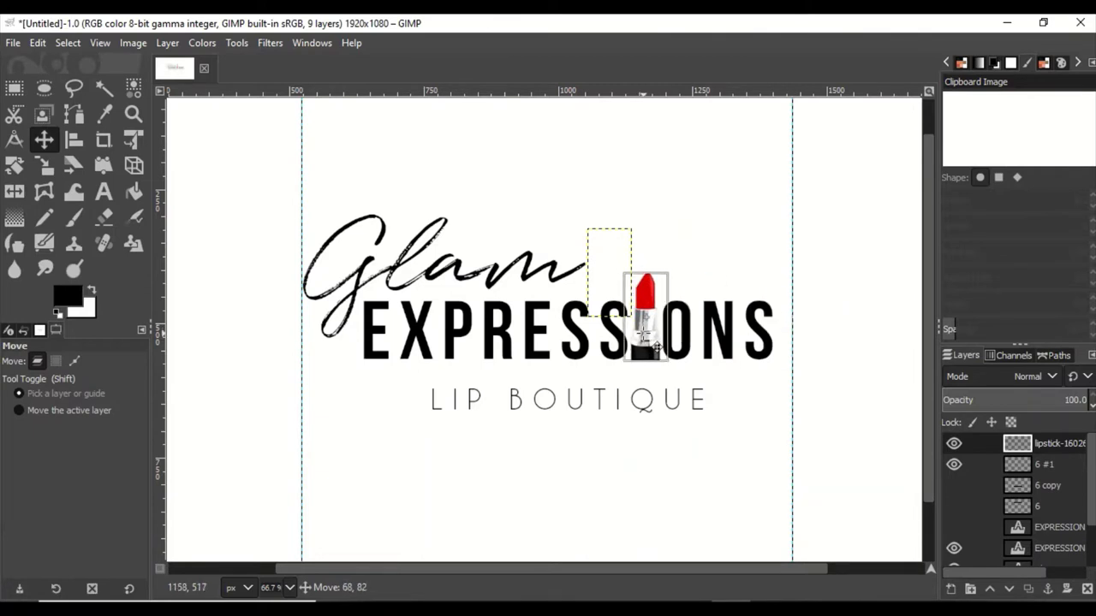
{"action": "left_click_drag", "start_coordinate": [656, 346], "coordinate": [826, 342]}
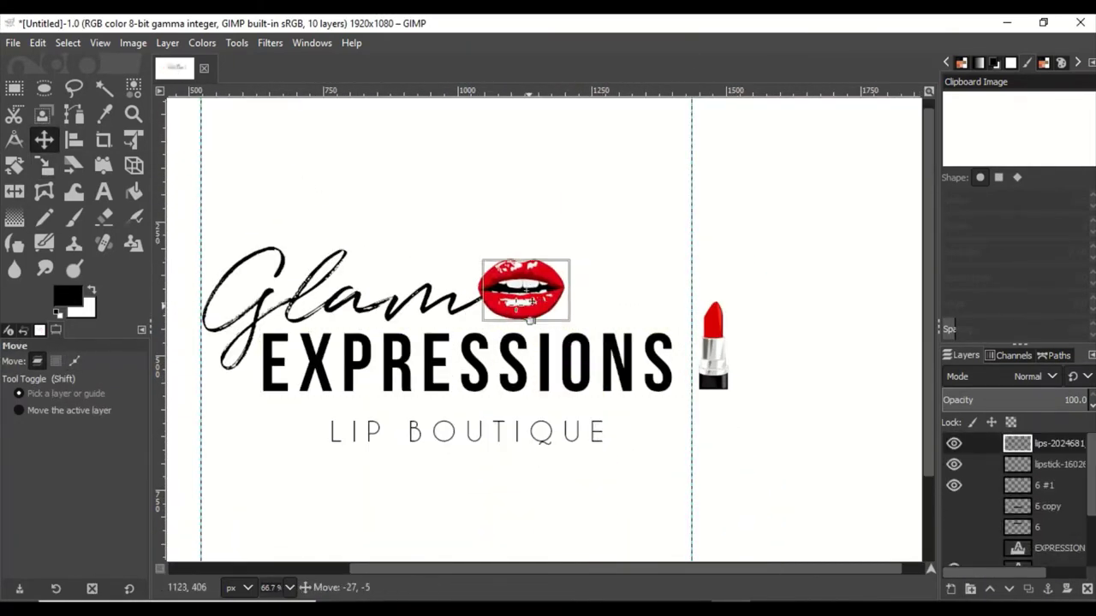
- Position the glossy lips right after Glam and tilt them at an angle
{"action": "left_click_drag", "start_coordinate": [538, 303], "coordinate": [364, 313]}
{"action": "key", "text": "ctrl+z"}
{"action": "left_click_drag", "start_coordinate": [553, 326], "coordinate": [555, 317]}
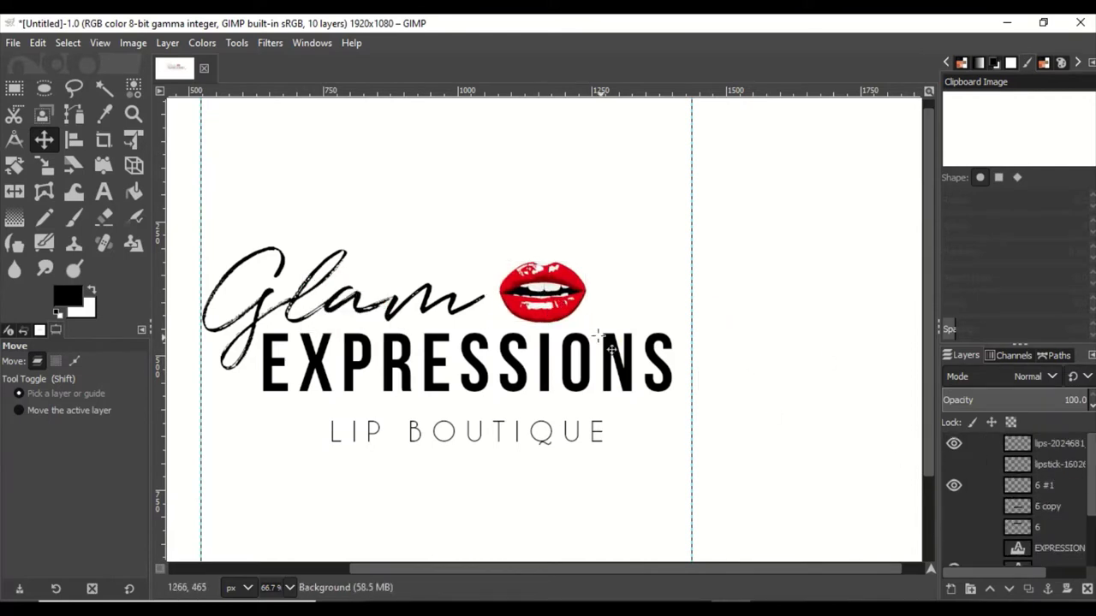
{"action": "key", "text": "shift+r"}
{"action": "left_click", "coordinate": [534, 313]}
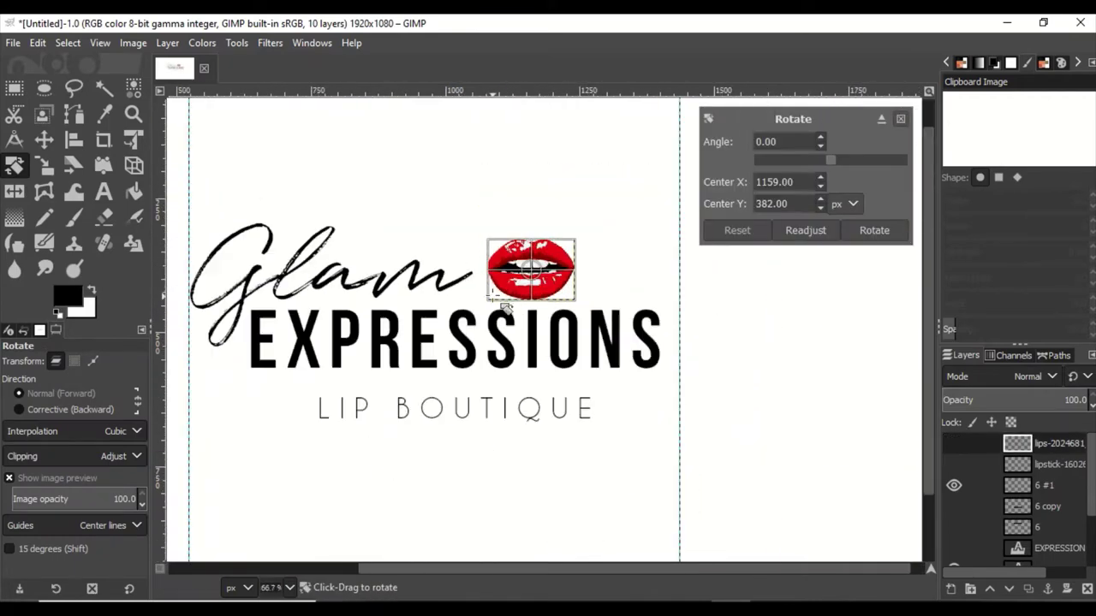
{"action": "mouse_move", "coordinate": [505, 308]}
{"action": "left_mouse_down"}
{"action": "mouse_move", "coordinate": [514, 291]}
{"action": "mouse_move", "coordinate": [464, 304]}
{"action": "left_mouse_up"}
{"action": "key", "text": "Return"}
{"action": "key", "text": "m"}
- Raise the lips layer to the top of the layer stack
{"action": "scroll", "coordinate": [288, 446], "scroll_direction": "down", "scroll_amount": 1}
{"action": "left_click", "coordinate": [993, 591], "text": "shift"}
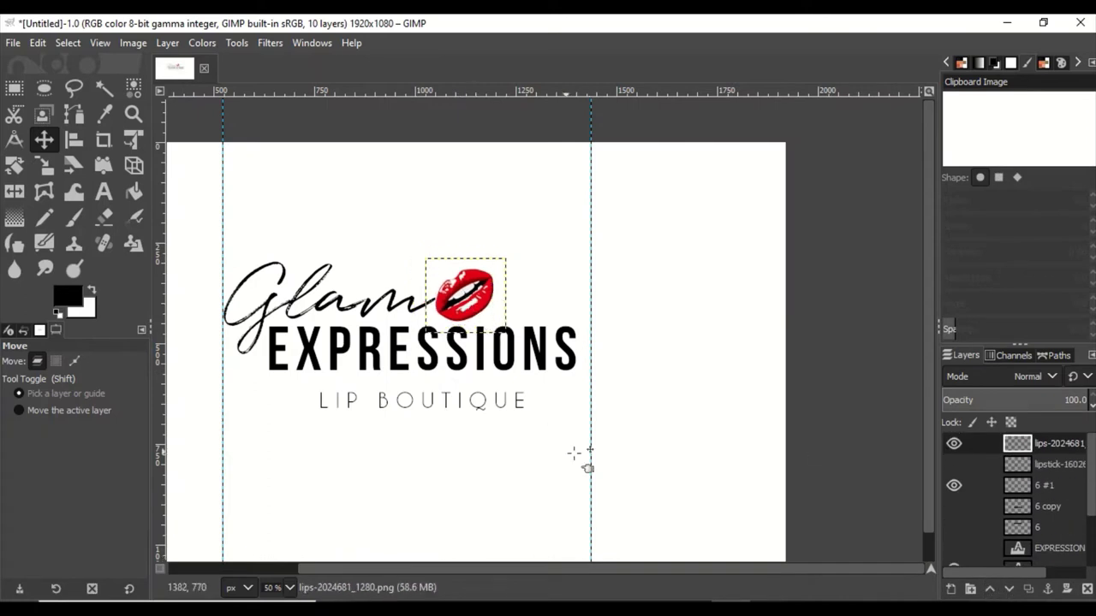
{"action": "scroll", "coordinate": [580, 457], "scroll_direction": "left", "scroll_amount": 3}
{"action": "left_click", "coordinate": [1066, 535]}
{"action": "scroll", "coordinate": [698, 370], "scroll_direction": "up", "scroll_amount": 1}
{"action": "left_click", "coordinate": [599, 272]}
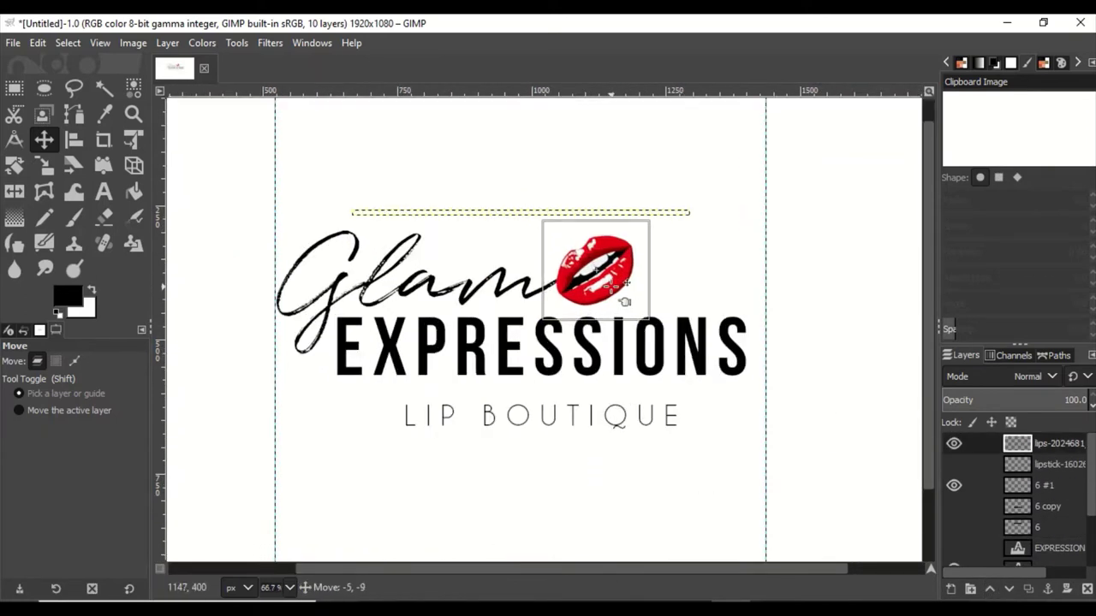
{"action": "scroll", "coordinate": [1055, 557], "scroll_direction": "down", "scroll_amount": 2}
{"action": "scroll", "coordinate": [1055, 556], "scroll_direction": "down", "scroll_amount": 1}
{"action": "left_click", "coordinate": [1045, 555]}
{"action": "left_click_drag", "start_coordinate": [599, 272], "coordinate": [604, 273]}
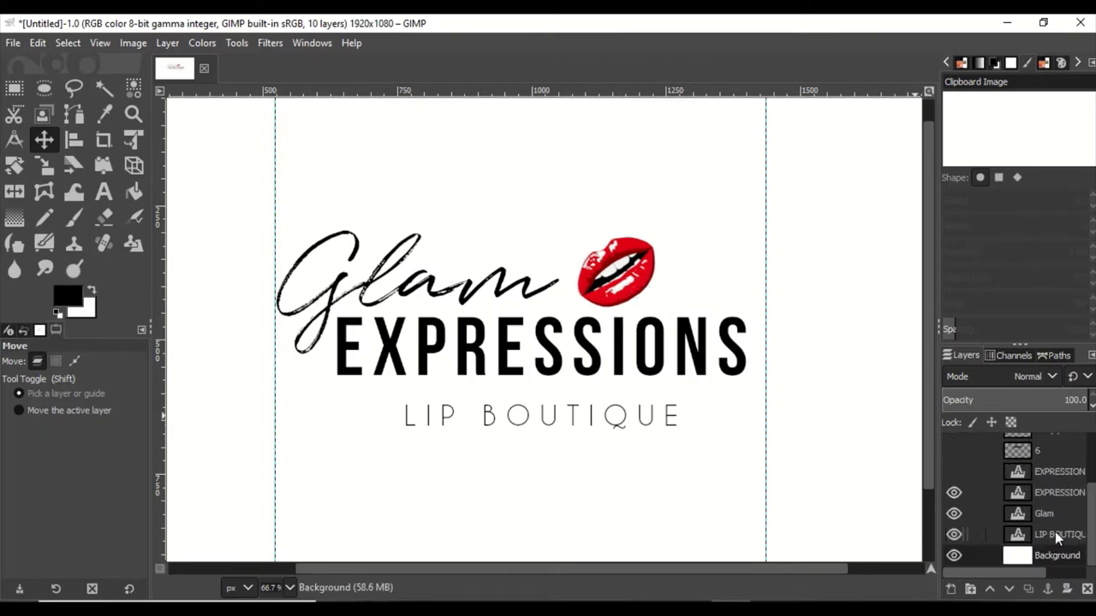
{"action": "left_click", "coordinate": [603, 272]}
- Duplicate the lips layer, trying and then cancelling a rotation of the copy
{"action": "key", "text": "shift+ctrl+d"}
{"action": "key", "text": "shift+r"}
{"action": "left_click", "coordinate": [631, 308]}
{"action": "left_click_drag", "start_coordinate": [630, 308], "coordinate": [677, 274]}
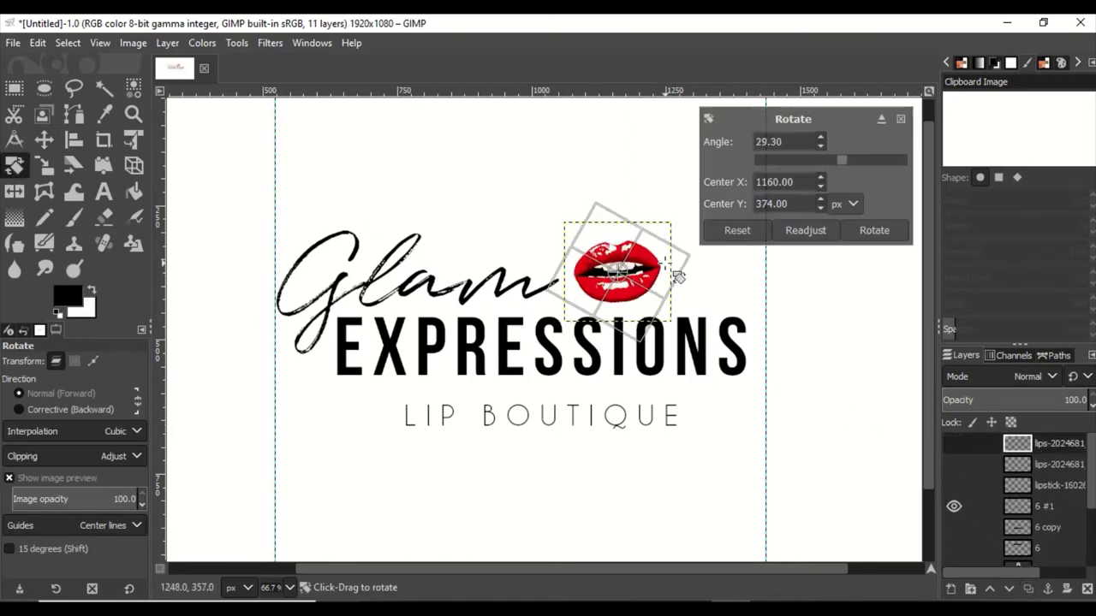
{"action": "key", "text": "Escape"}
{"action": "key", "text": "shift+s"}
{"action": "key", "text": "m"}
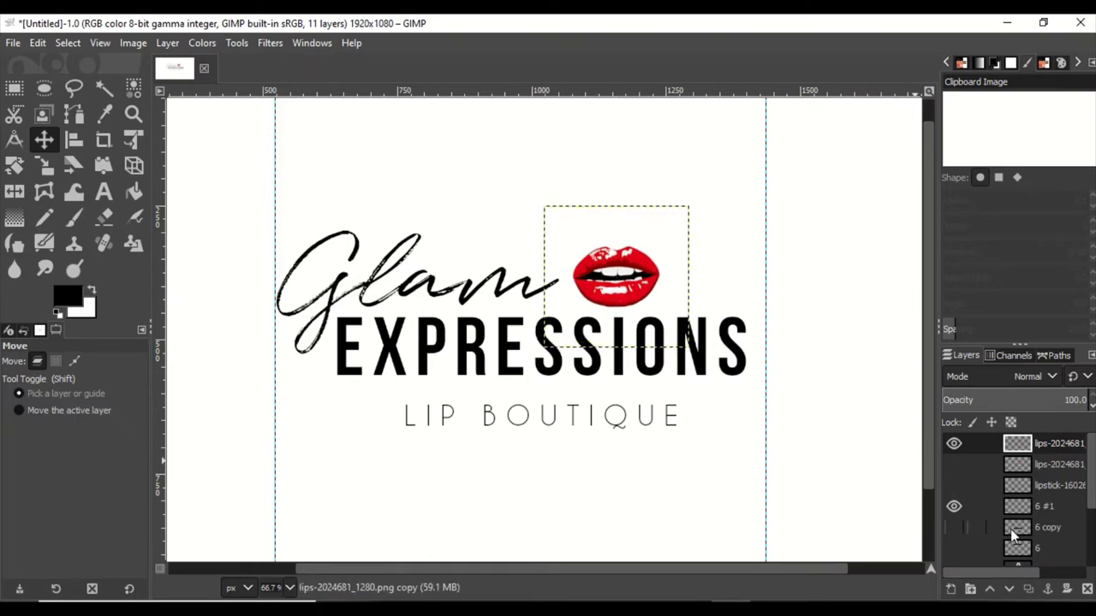
- Add a vertical guide through the lips and zoom in to check alignment
{"action": "key", "text": "End"}
{"action": "scroll", "coordinate": [808, 448], "scroll_direction": "down", "scroll_amount": 1}
{"action": "scroll", "coordinate": [722, 425], "scroll_direction": "up", "scroll_amount": 2}
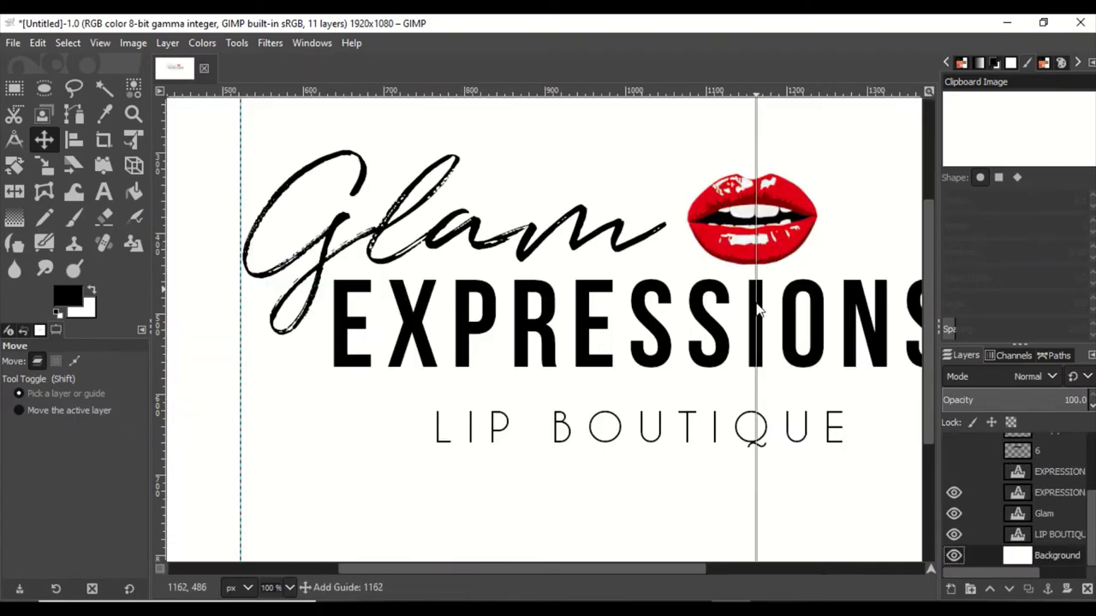
{"action": "left_click_drag", "start_coordinate": [757, 310], "coordinate": [757, 311]}
{"action": "scroll", "coordinate": [716, 566], "scroll_direction": "down", "scroll_amount": 2}
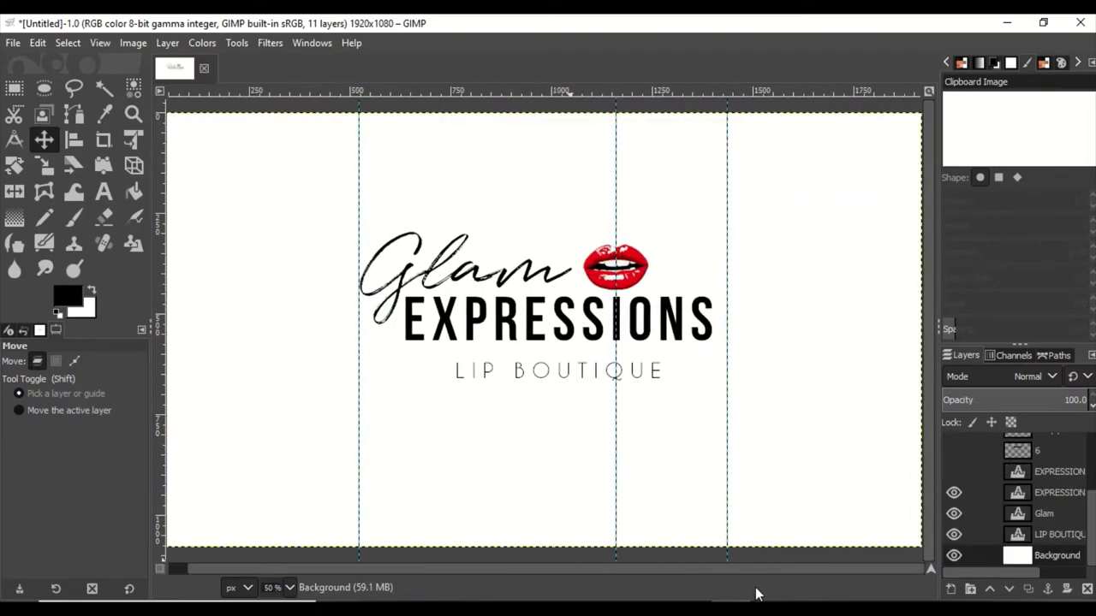
{"action": "key", "text": "Home"}
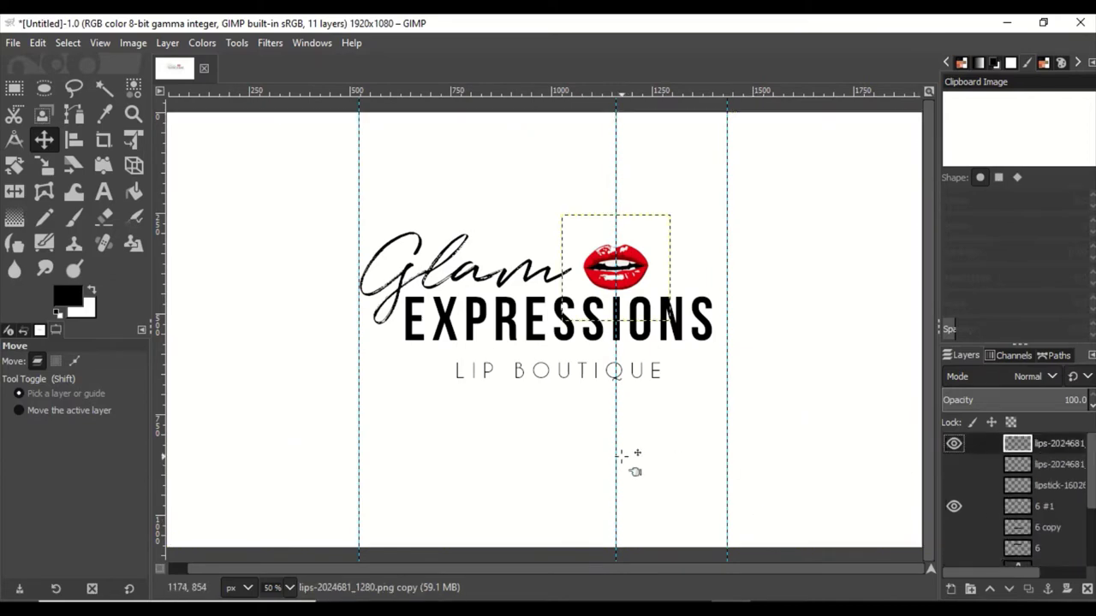
{"action": "key", "text": "End"}
{"action": "scroll", "coordinate": [392, 394], "scroll_direction": "up", "scroll_amount": 1}
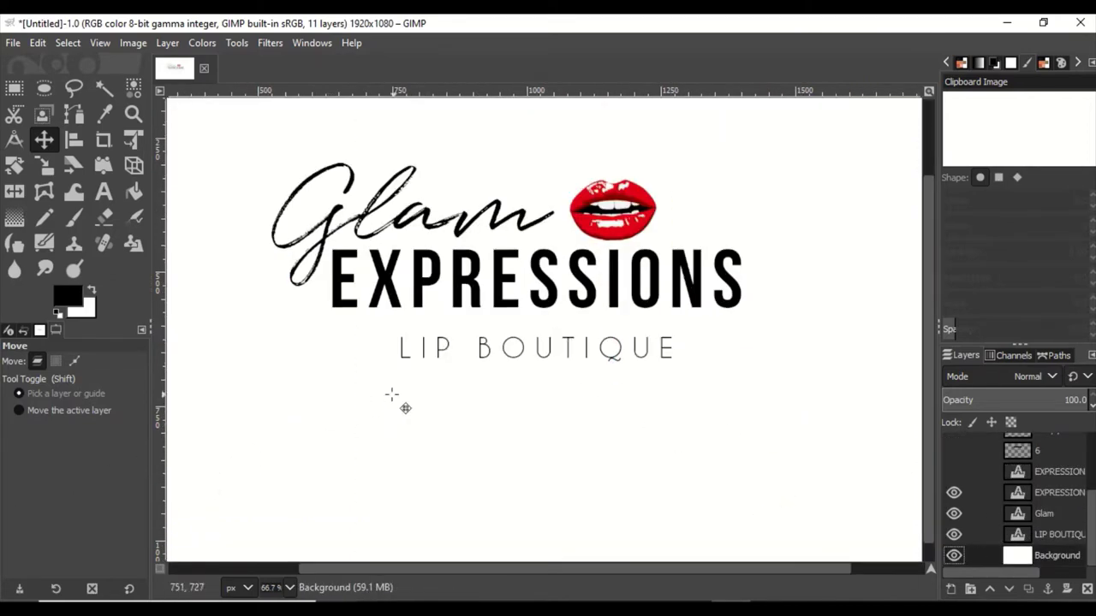
- Add a new layer and fill a black rectangle selected around the whole logo
{"action": "right_click", "coordinate": [1083, 513]}
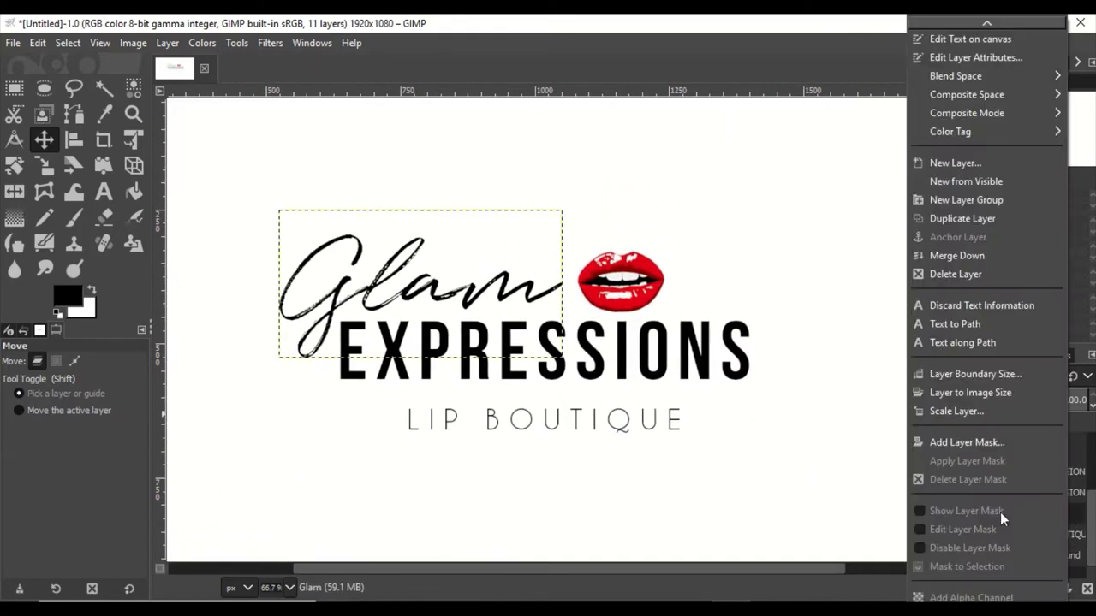
{"action": "left_click", "coordinate": [941, 163]}
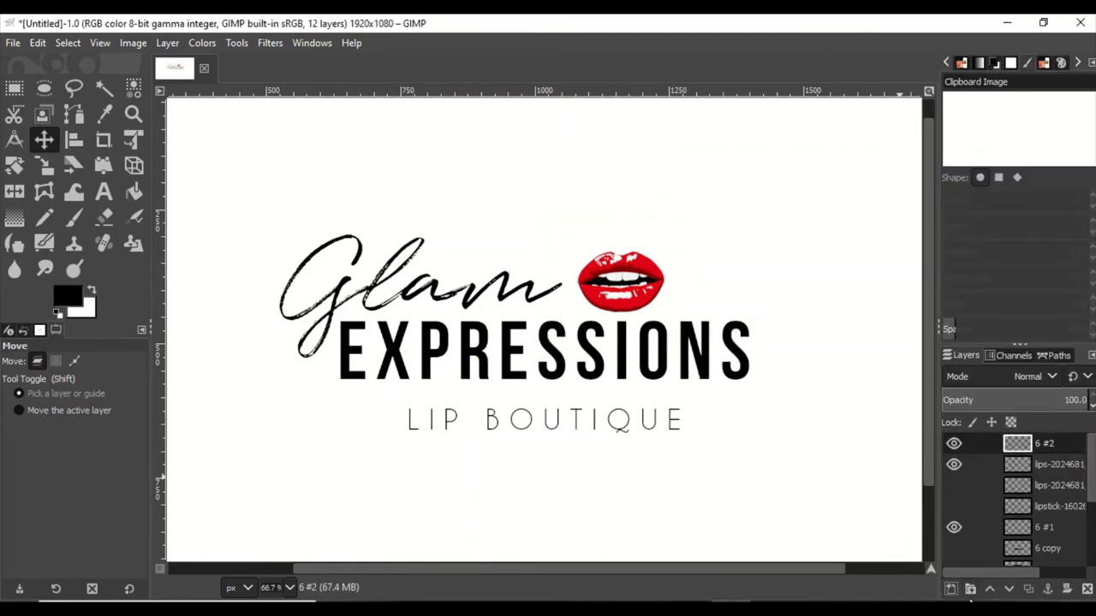
{"action": "key", "text": "r"}
{"action": "mouse_move", "coordinate": [310, 211]}
{"action": "left_mouse_down"}
{"action": "mouse_move", "coordinate": [742, 412]}
{"action": "mouse_move", "coordinate": [742, 426]}
{"action": "left_mouse_up"}
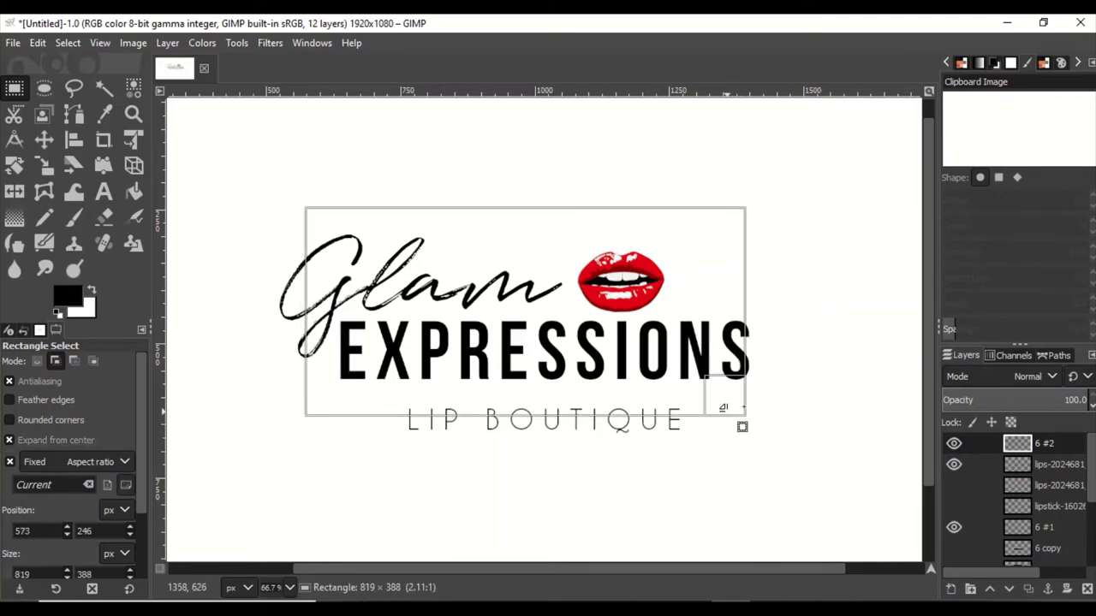
{"action": "key", "text": "ctrl+comma"}
- Shrink the selection inward and delete the inside, leaving a thin black border
{"action": "right_click", "coordinate": [1060, 449]}
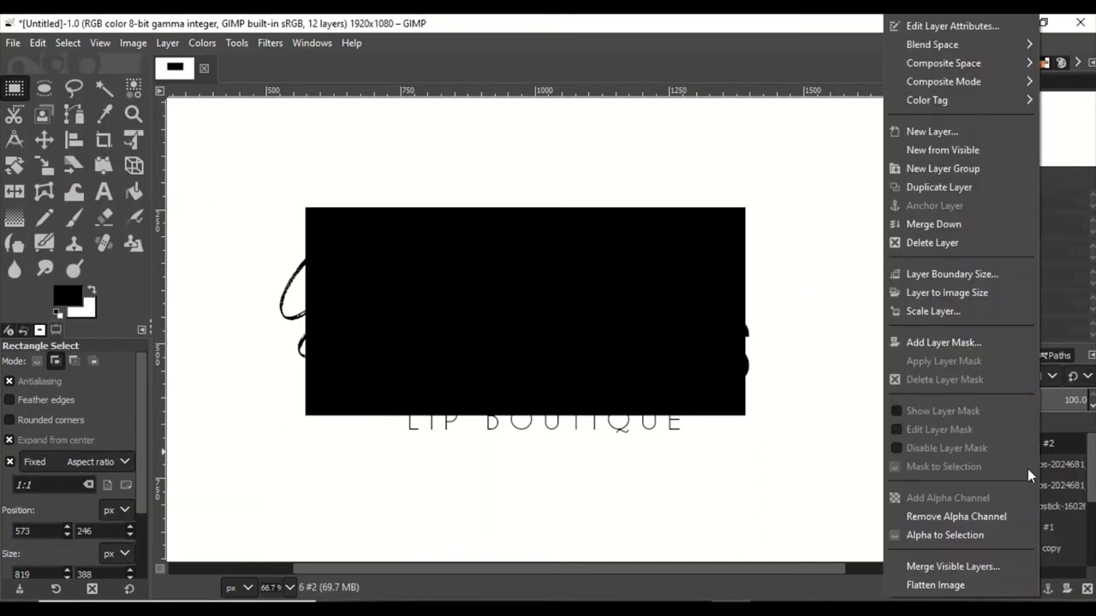
{"action": "key", "text": "shift+s"}
{"action": "left_click_drag", "start_coordinate": [758, 431], "coordinate": [730, 404]}
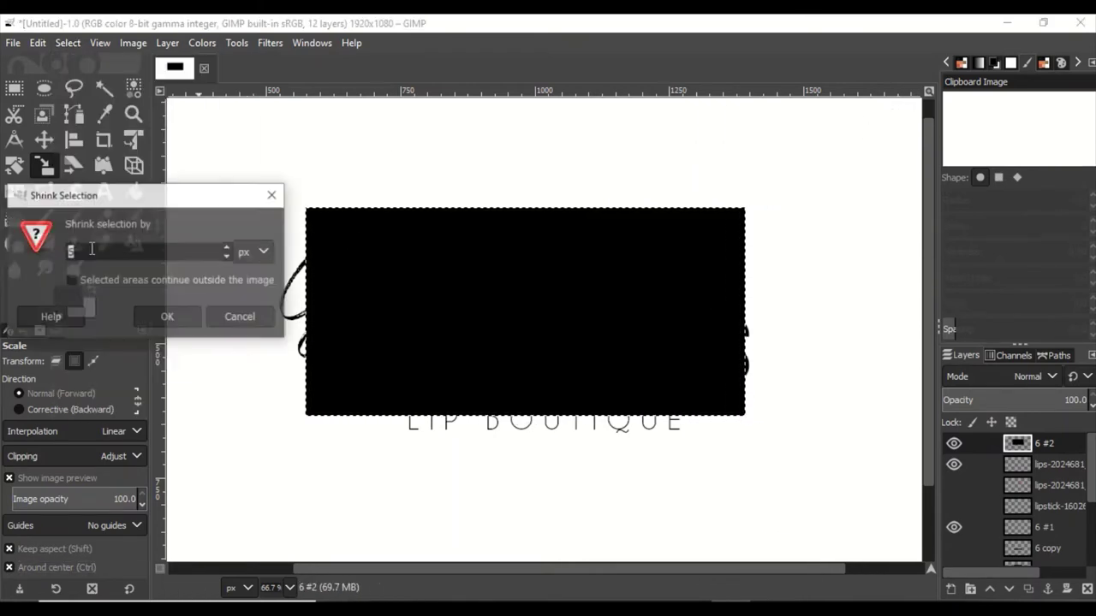
{"action": "left_click", "coordinate": [1015, 400]}
{"action": "scroll", "coordinate": [743, 356], "scroll_direction": "down", "scroll_amount": 3}
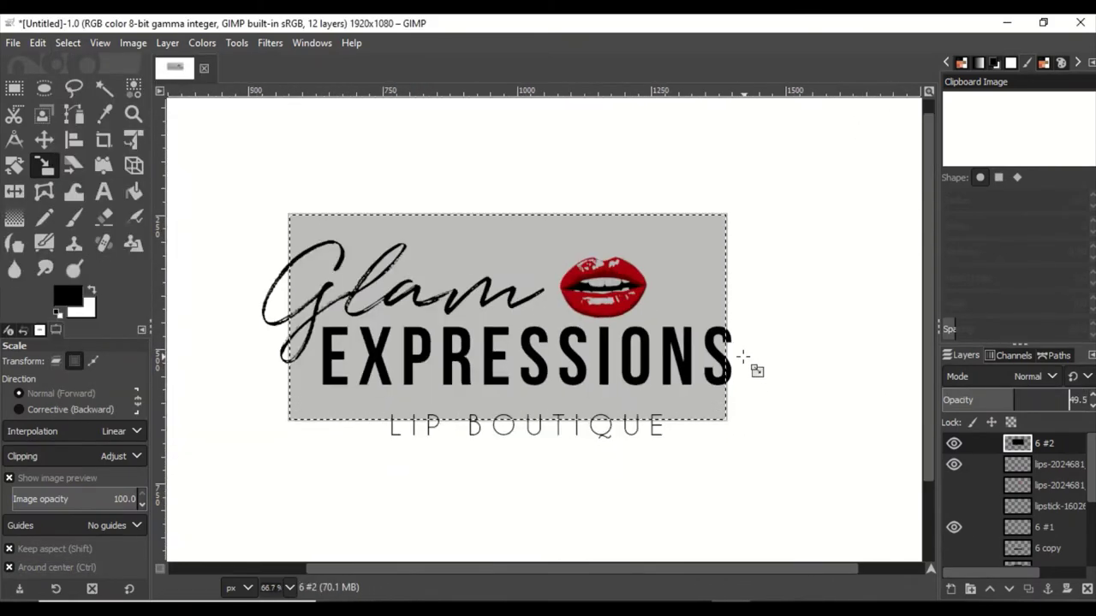
{"action": "scroll", "coordinate": [743, 356], "scroll_direction": "up", "scroll_amount": 2}
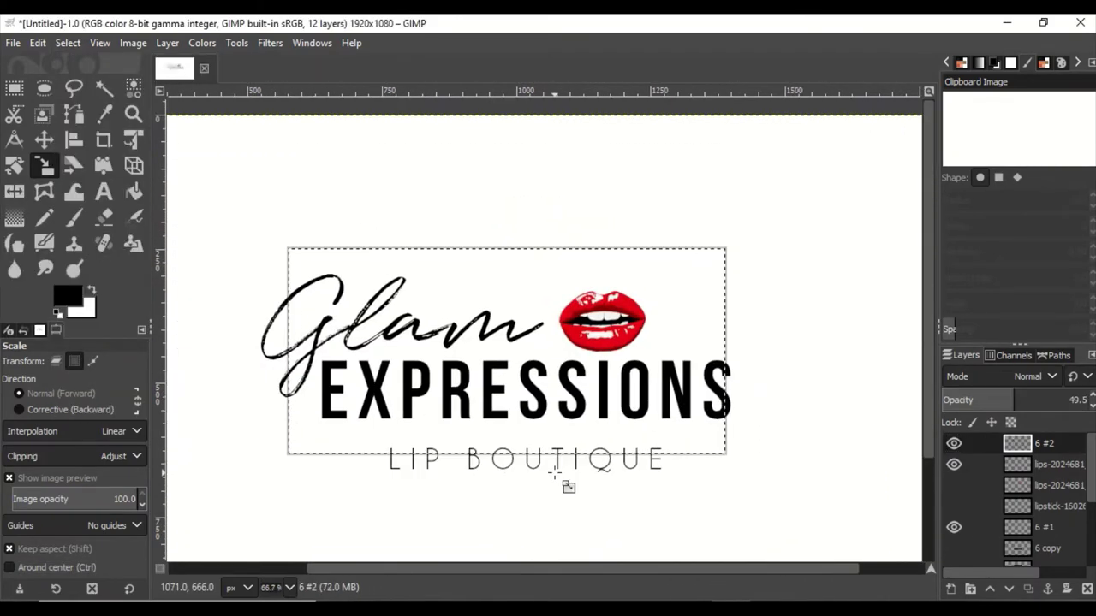
{"action": "key", "text": "Delete"}
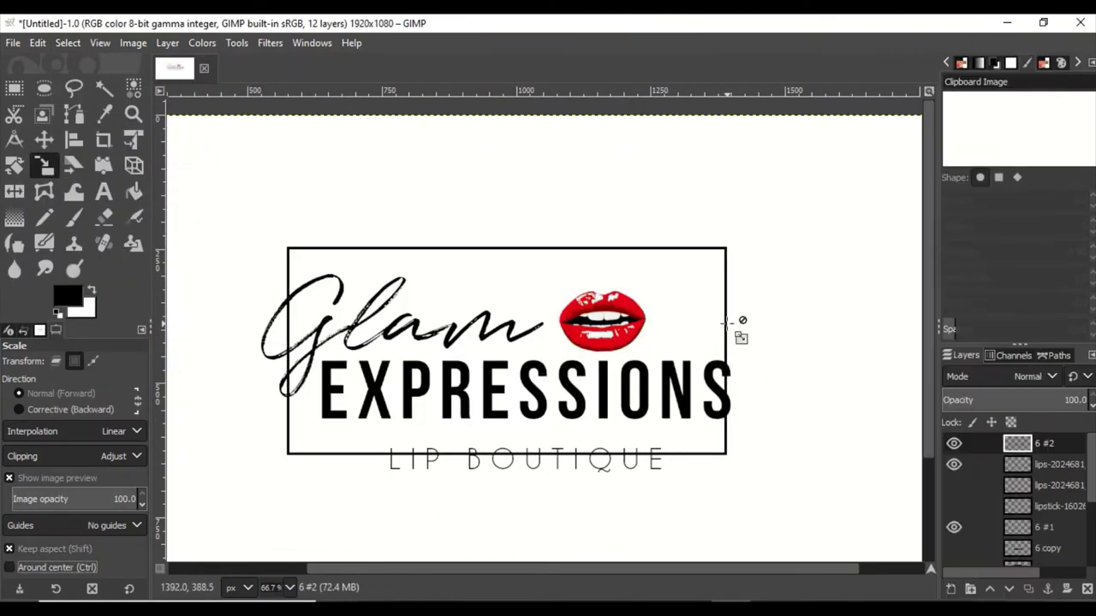
- Scale the frame layer to 801×388 px to fit the logo
{"action": "left_click", "coordinate": [726, 343]}
{"action": "left_click", "coordinate": [167, 43]}
{"action": "left_click", "coordinate": [231, 367]}
{"action": "left_click", "coordinate": [741, 326]}
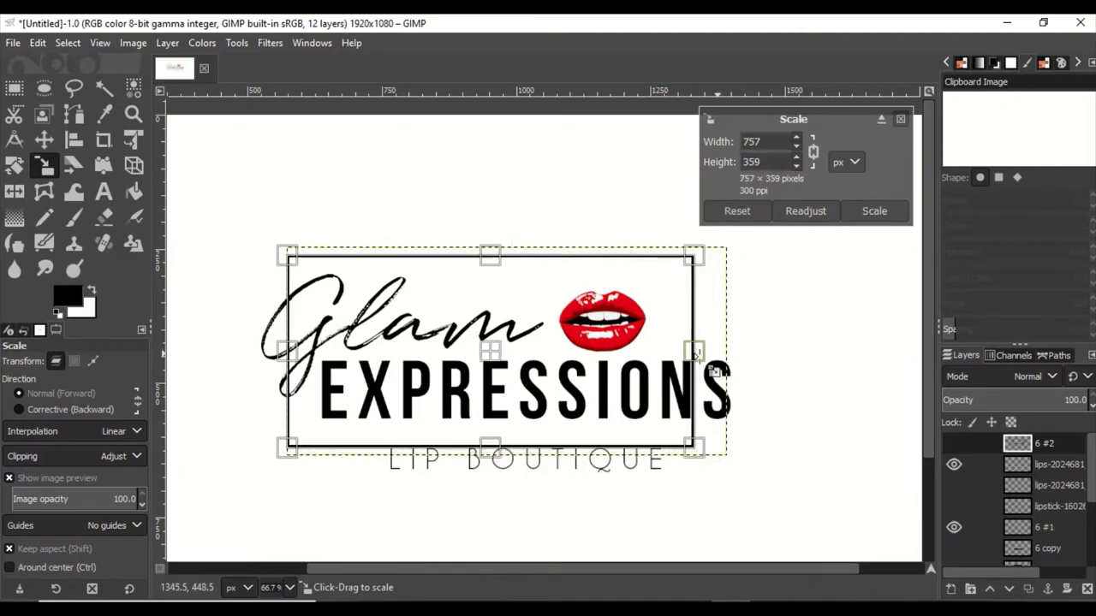
{"action": "left_click_drag", "start_coordinate": [733, 346], "coordinate": [722, 353]}
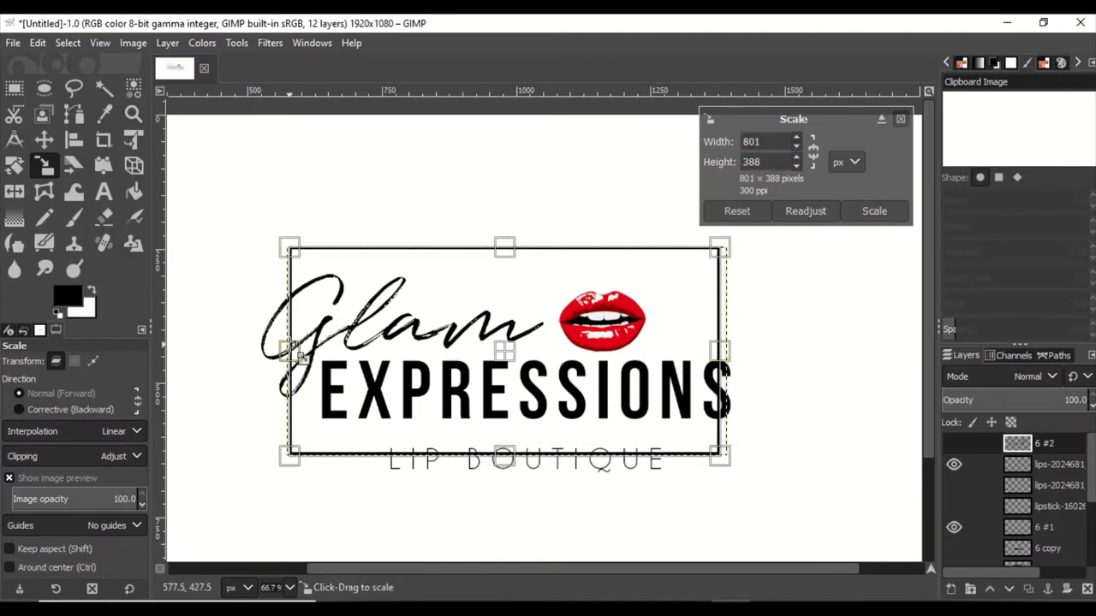
{"action": "key", "text": "Return"}
- Hide LIP BOUTIQUE and Background, create a layer from visible, then reshow Background
{"action": "scroll", "coordinate": [1015, 489], "scroll_direction": "down", "scroll_amount": 1}
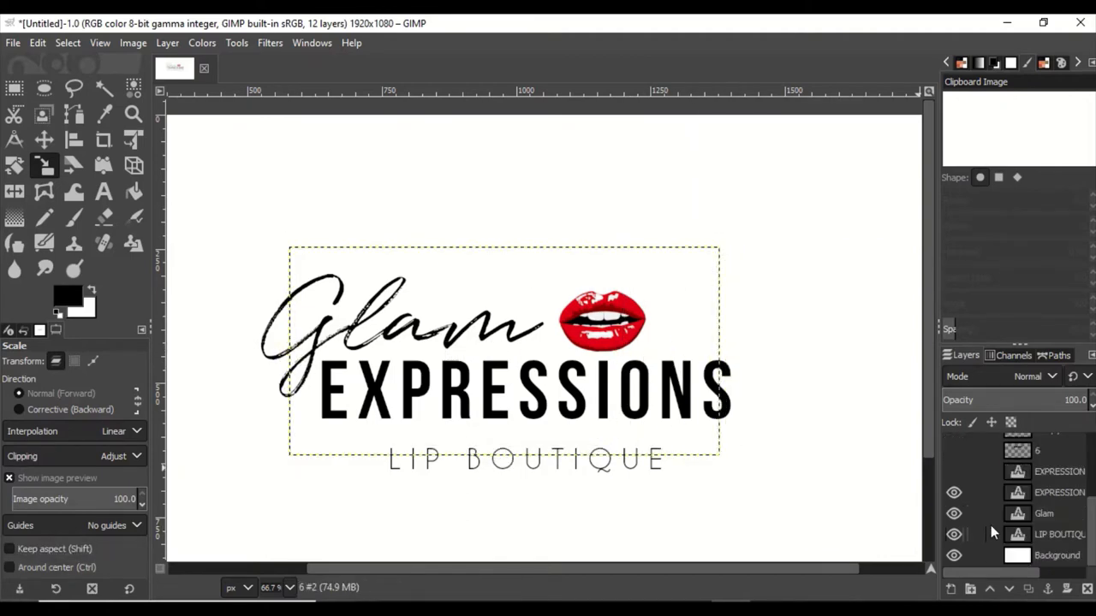
{"action": "left_click", "coordinate": [953, 527]}
{"action": "left_click", "coordinate": [954, 507]}
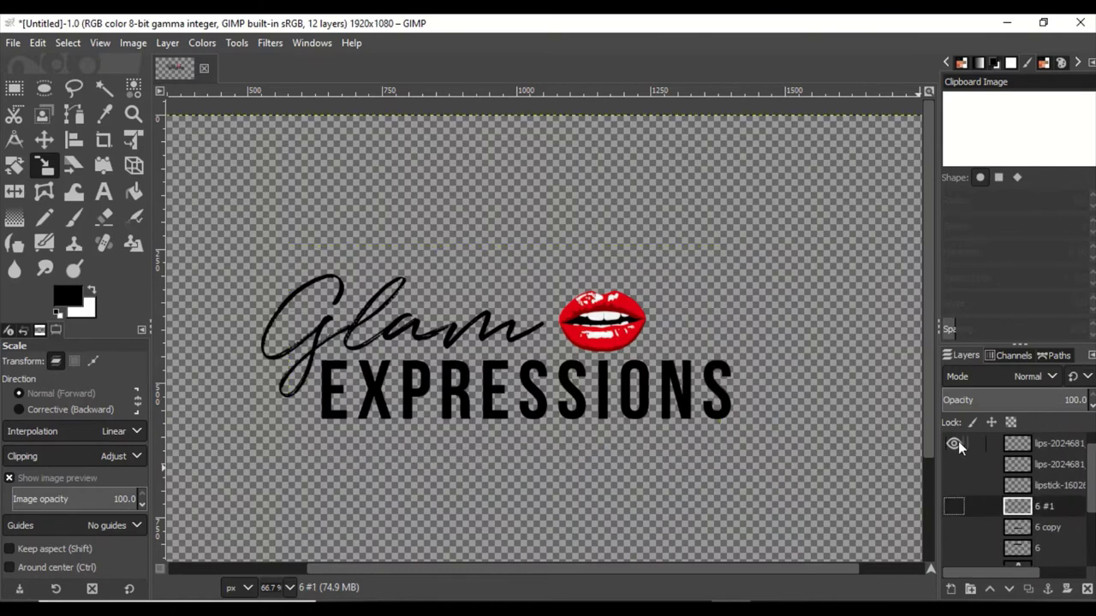
{"action": "right_click", "coordinate": [958, 440]}
{"action": "left_click", "coordinate": [991, 151]}
{"action": "scroll", "coordinate": [1016, 497], "scroll_direction": "down", "scroll_amount": 5}
{"action": "left_click", "coordinate": [955, 555]}
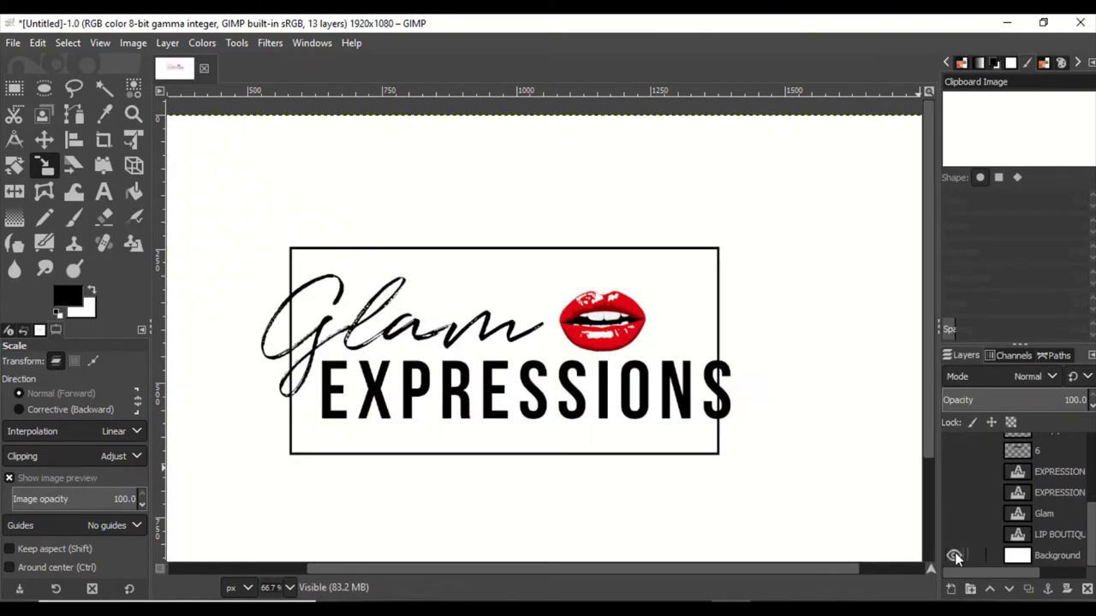
- Browse the layers panel and make the '6 #2' frame layer active
{"action": "scroll", "coordinate": [1036, 500], "scroll_direction": "up", "scroll_amount": 5}
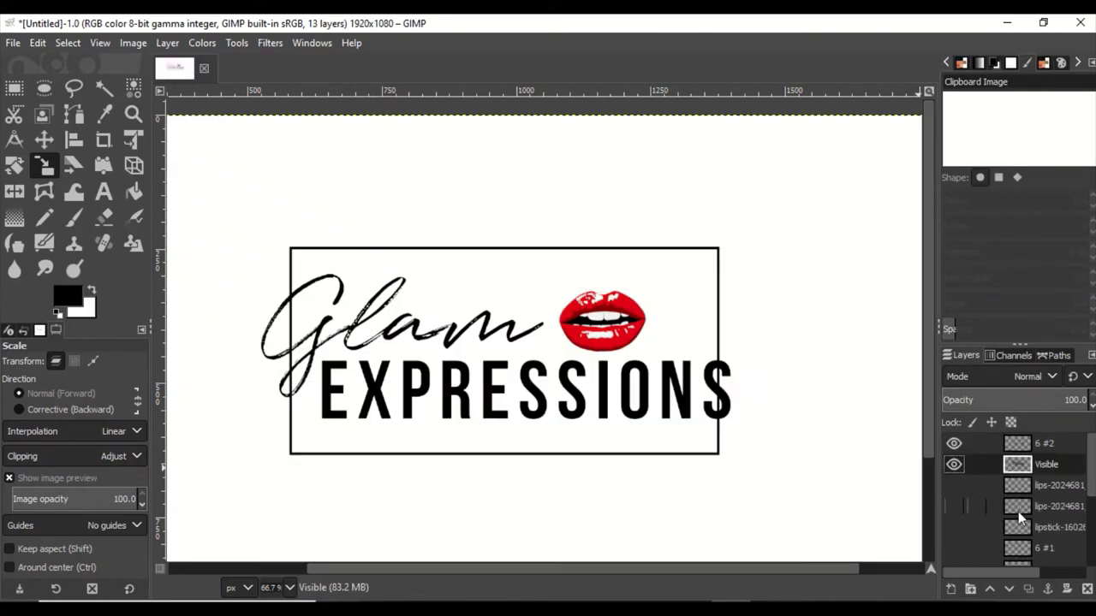
{"action": "scroll", "coordinate": [734, 453], "scroll_direction": "up", "scroll_amount": 1, "text": "ctrl"}
{"action": "scroll", "coordinate": [1054, 491], "scroll_direction": "down", "scroll_amount": 3}
{"action": "right_click", "coordinate": [1029, 518]}
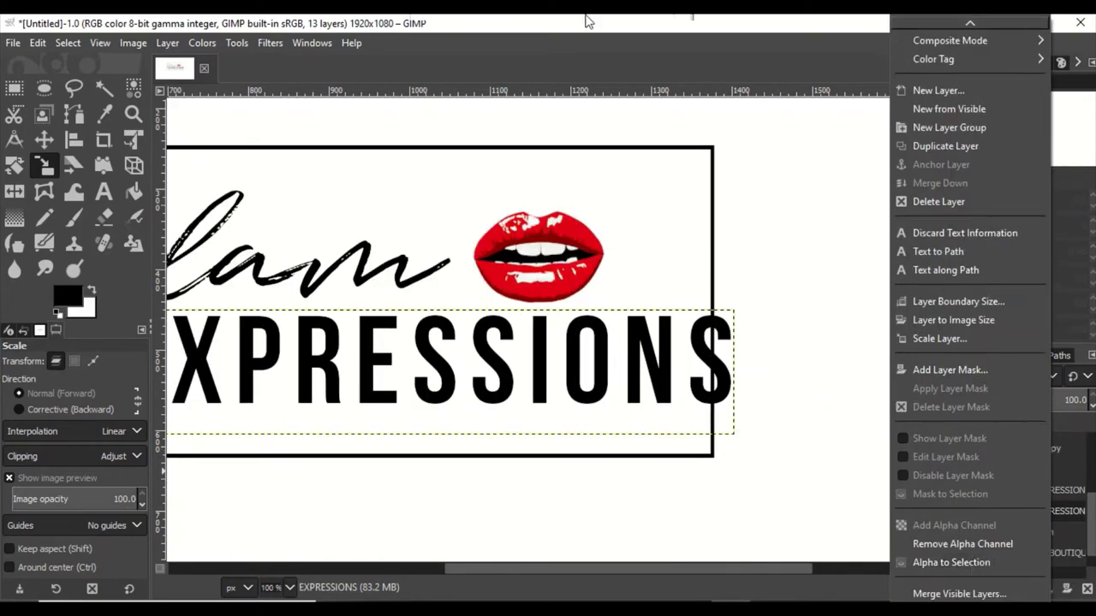
{"action": "left_click", "coordinate": [587, 20]}
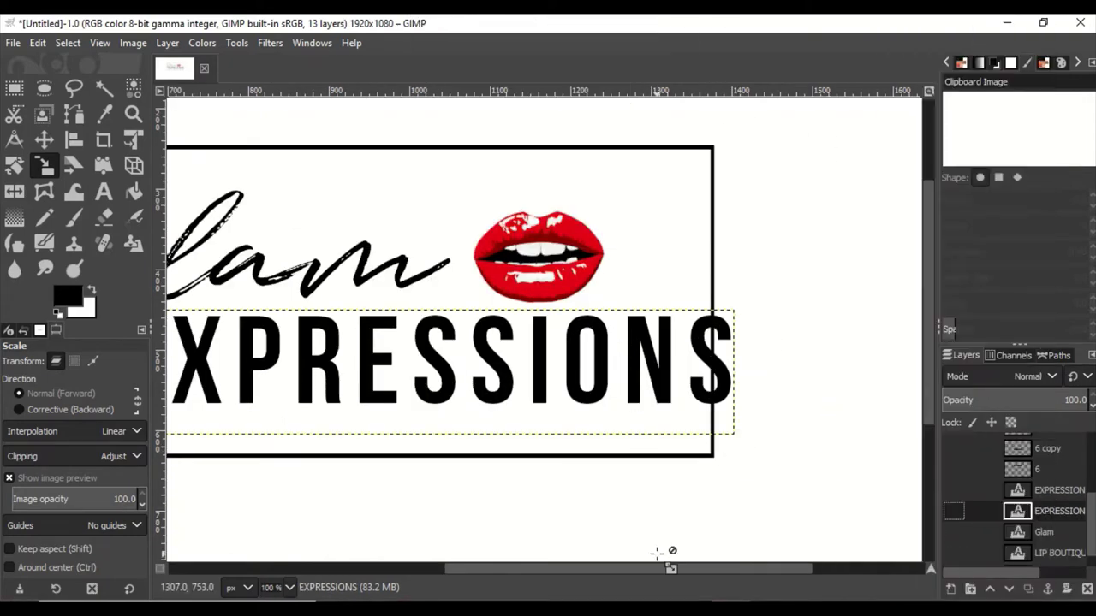
{"action": "left_click_drag", "start_coordinate": [662, 569], "coordinate": [503, 568]}
{"action": "scroll", "coordinate": [607, 455], "scroll_direction": "right", "scroll_amount": 5}
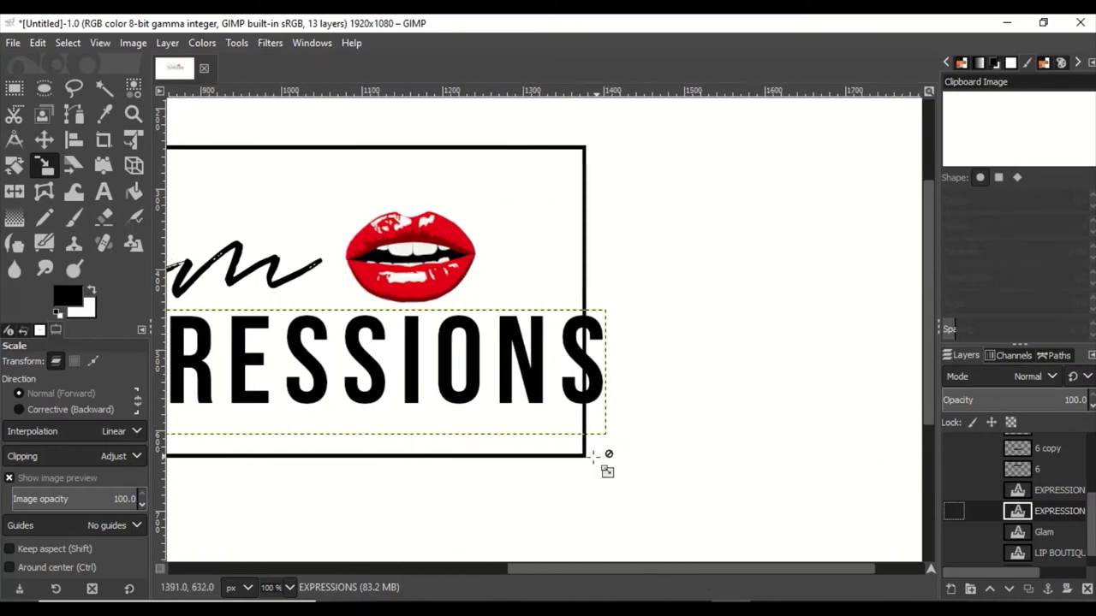
{"action": "scroll", "coordinate": [607, 454], "scroll_direction": "up", "scroll_amount": 1, "text": "ctrl"}
{"action": "scroll", "coordinate": [996, 507], "scroll_direction": "up", "scroll_amount": 5}
{"action": "left_click", "coordinate": [944, 443]}
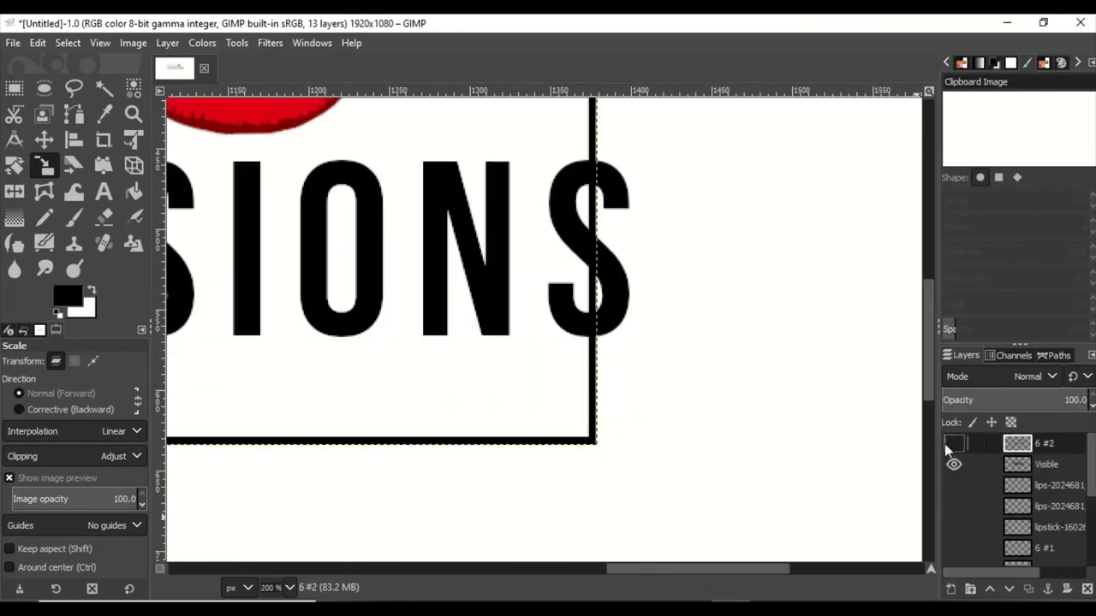
- Add a new empty layer and place two horizontal guides just below the lettering
{"action": "key", "text": "shift+ctrl+d"}
{"action": "left_click", "coordinate": [14, 88]}
{"action": "left_click_drag", "start_coordinate": [508, 90], "coordinate": [517, 335]}
{"action": "scroll", "coordinate": [440, 314], "scroll_direction": "up", "scroll_amount": 2, "text": "ctrl"}
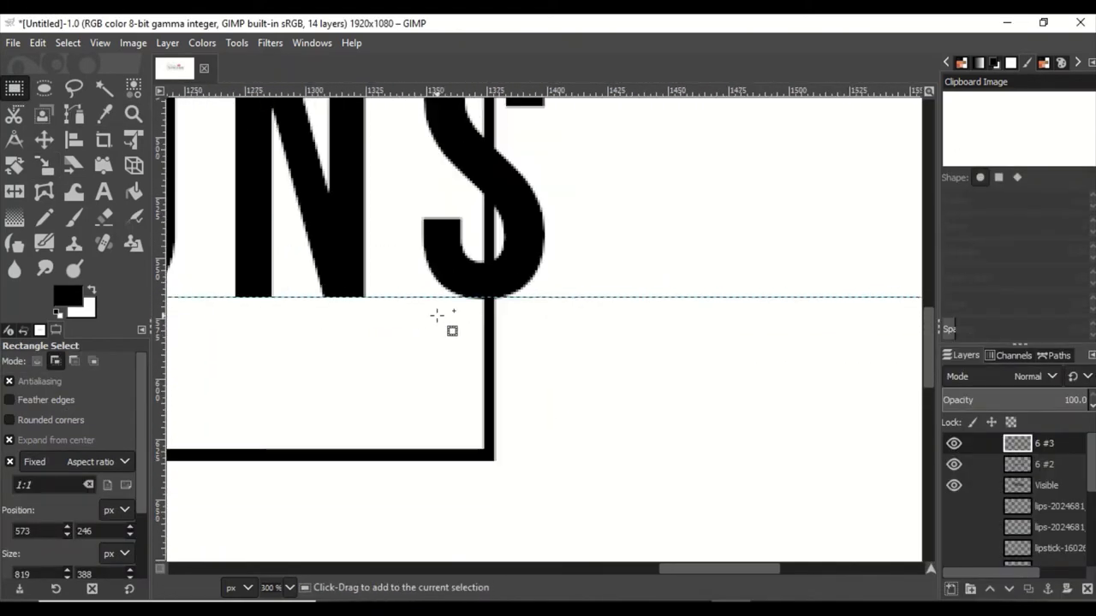
{"action": "scroll", "coordinate": [675, 220], "scroll_direction": "up", "scroll_amount": 3, "text": "ctrl"}
{"action": "key", "text": "m"}
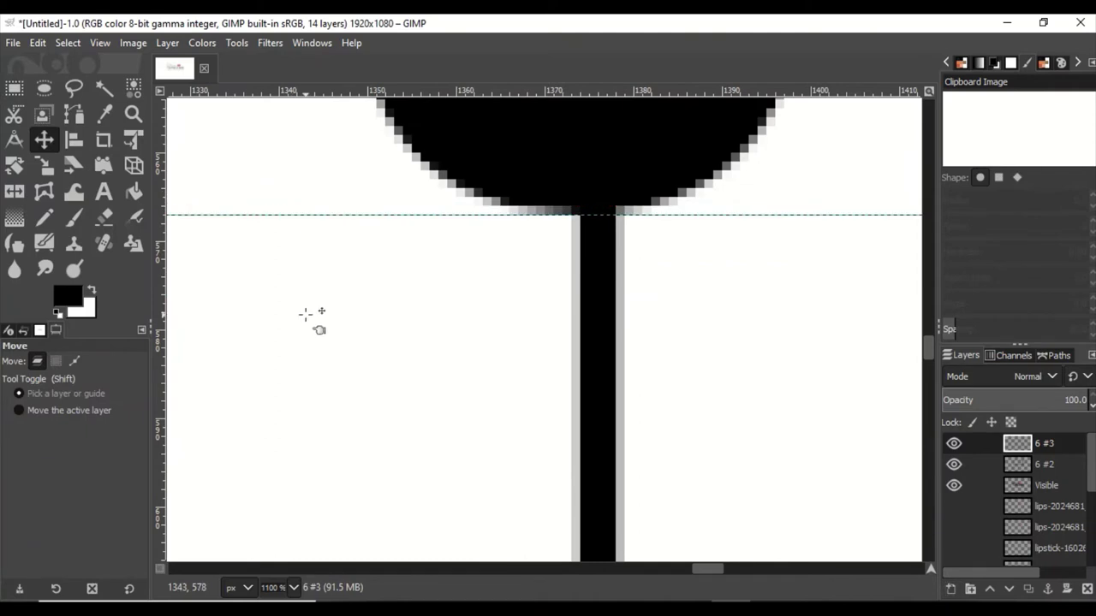
{"action": "scroll", "coordinate": [305, 314], "scroll_direction": "down", "scroll_amount": 3, "text": "ctrl"}
{"action": "scroll", "coordinate": [342, 214], "scroll_direction": "right", "scroll_amount": 5}
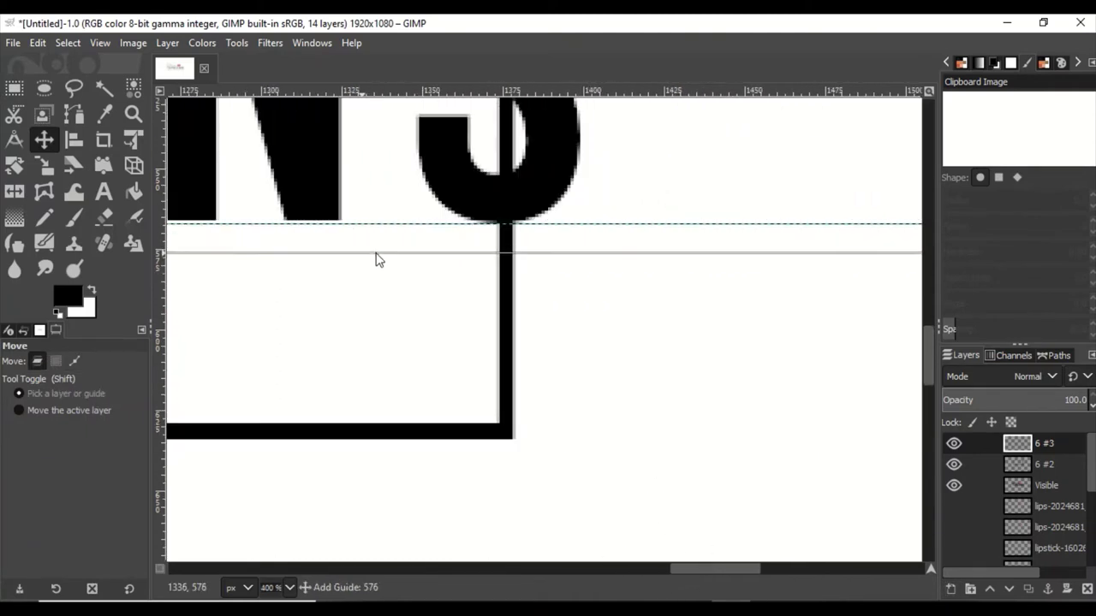
{"action": "left_click_drag", "start_coordinate": [377, 251], "coordinate": [379, 250]}
- Select a thin strip between the two guides and fill it with black
{"action": "key", "text": "r"}
{"action": "left_click_drag", "start_coordinate": [341, 143], "coordinate": [505, 221]}
{"action": "left_click", "coordinate": [9, 440]}
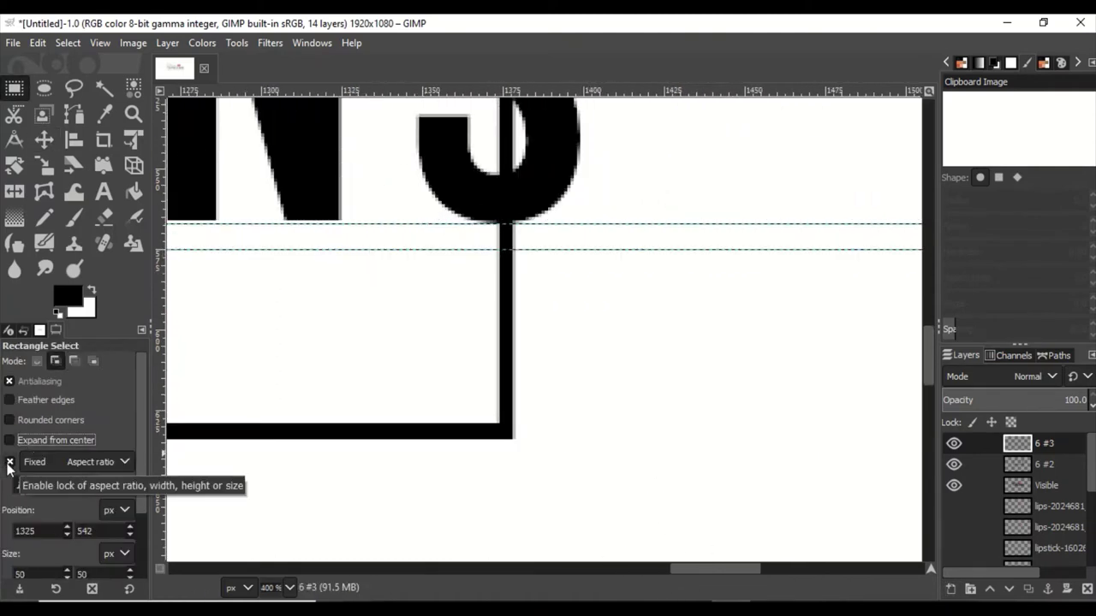
{"action": "left_click_drag", "start_coordinate": [435, 225], "coordinate": [500, 254]}
{"action": "left_click_drag", "start_coordinate": [414, 223], "coordinate": [613, 250]}
{"action": "left_click", "coordinate": [37, 43]}
{"action": "left_click", "coordinate": [86, 327]}
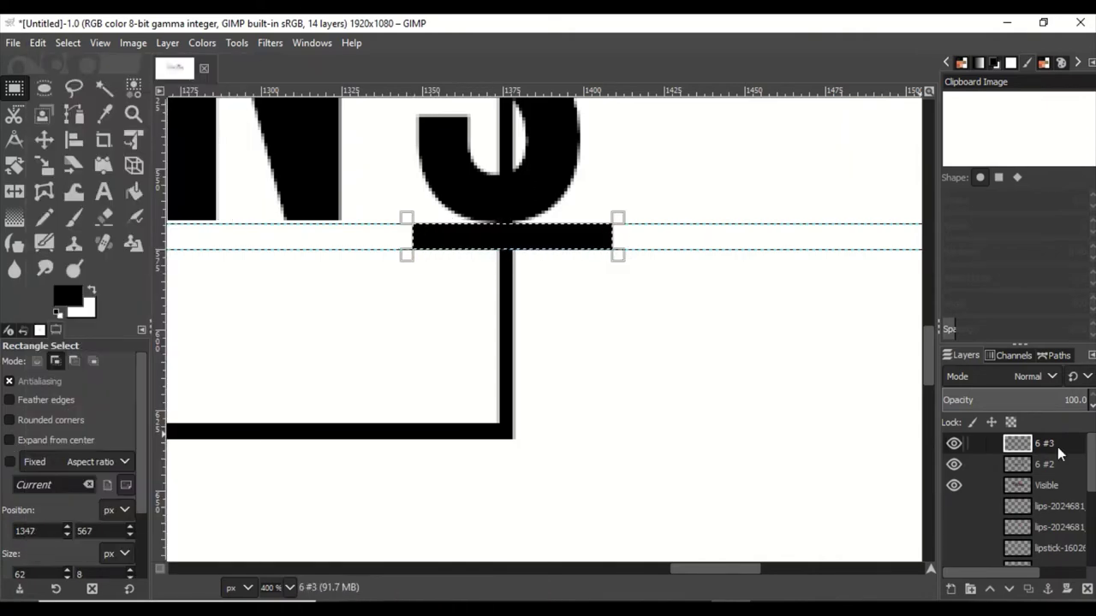
- Hide the 6 #3 bar layer, clear the selection and hide the guides
{"action": "left_click", "coordinate": [1040, 464]}
{"action": "left_click", "coordinate": [954, 443]}
{"action": "scroll", "coordinate": [546, 386], "scroll_direction": "down", "scroll_amount": 3, "text": "ctrl"}
{"action": "scroll", "coordinate": [488, 552], "scroll_direction": "down", "scroll_amount": 2, "text": "ctrl"}
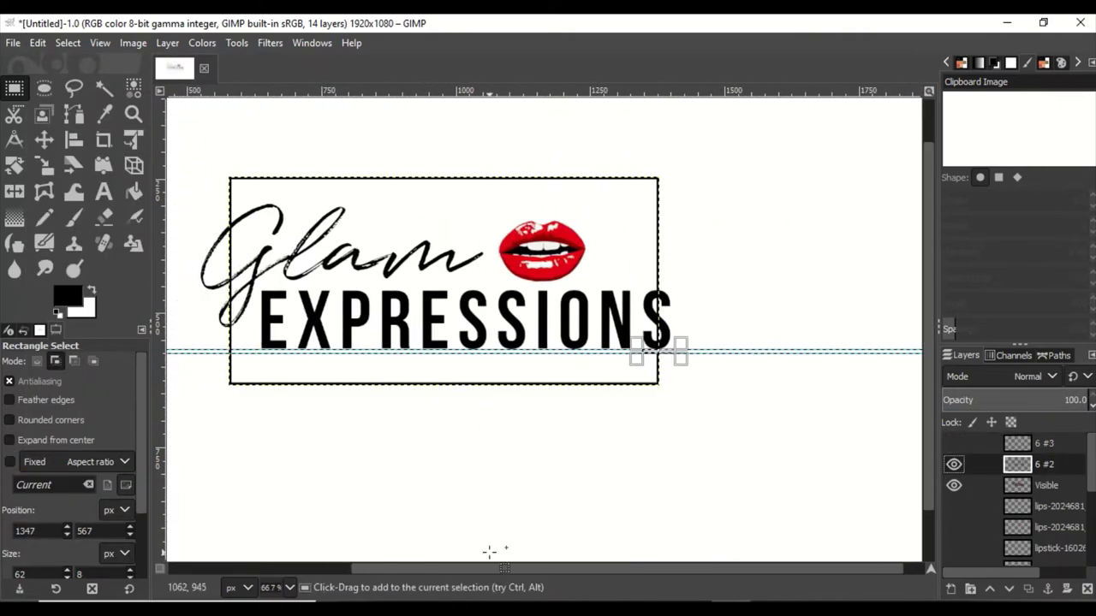
{"action": "key", "text": "m"}
{"action": "key", "text": "ctrl+shift+a"}
{"action": "left_click", "coordinate": [38, 43]}
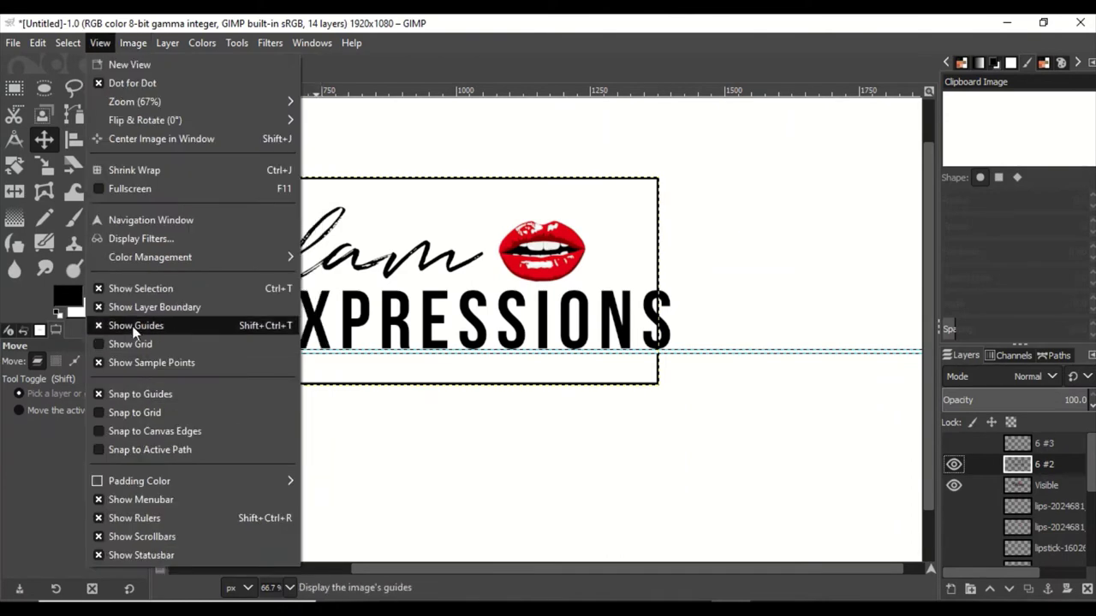
{"action": "left_click", "coordinate": [137, 323]}
{"action": "left_click", "coordinate": [1038, 549]}
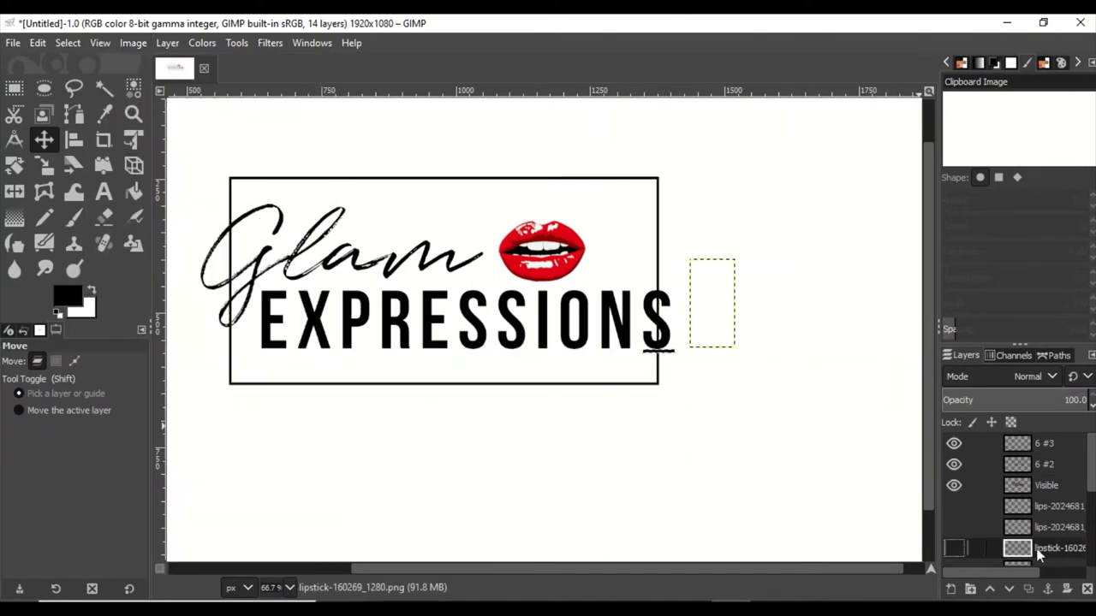
- Show the guides again and move the horizontal guide below the letters on layer 6 #3
{"action": "left_click", "coordinate": [100, 43]}
{"action": "left_click", "coordinate": [166, 323]}
{"action": "scroll", "coordinate": [531, 397], "scroll_direction": "up", "scroll_amount": 4, "text": "ctrl"}
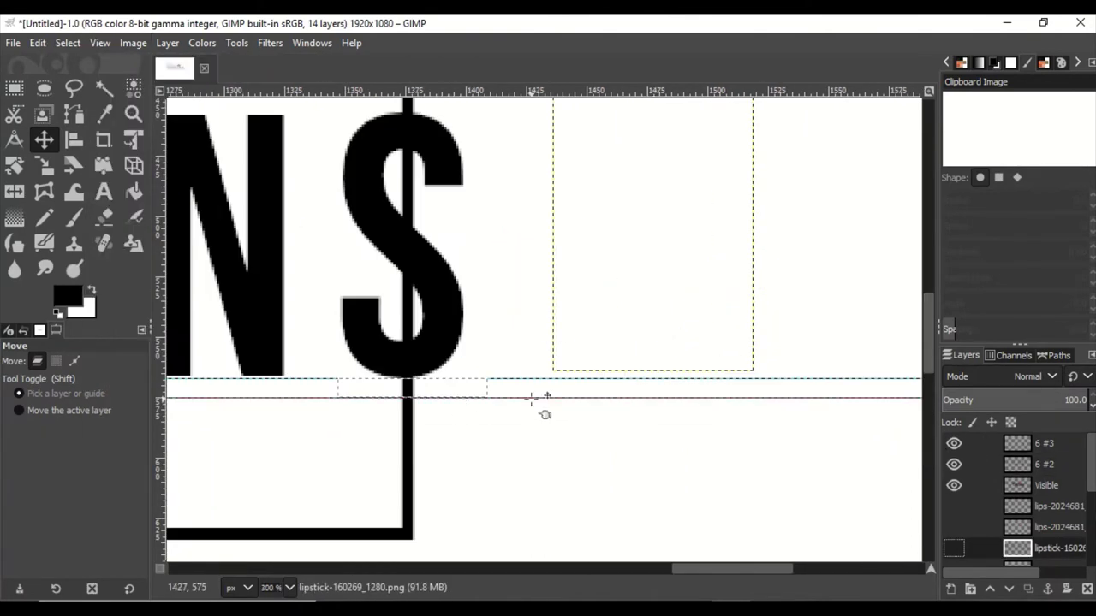
{"action": "left_click", "coordinate": [1044, 443]}
{"action": "left_click_drag", "start_coordinate": [582, 398], "coordinate": [582, 417]}
{"action": "key", "text": "r"}
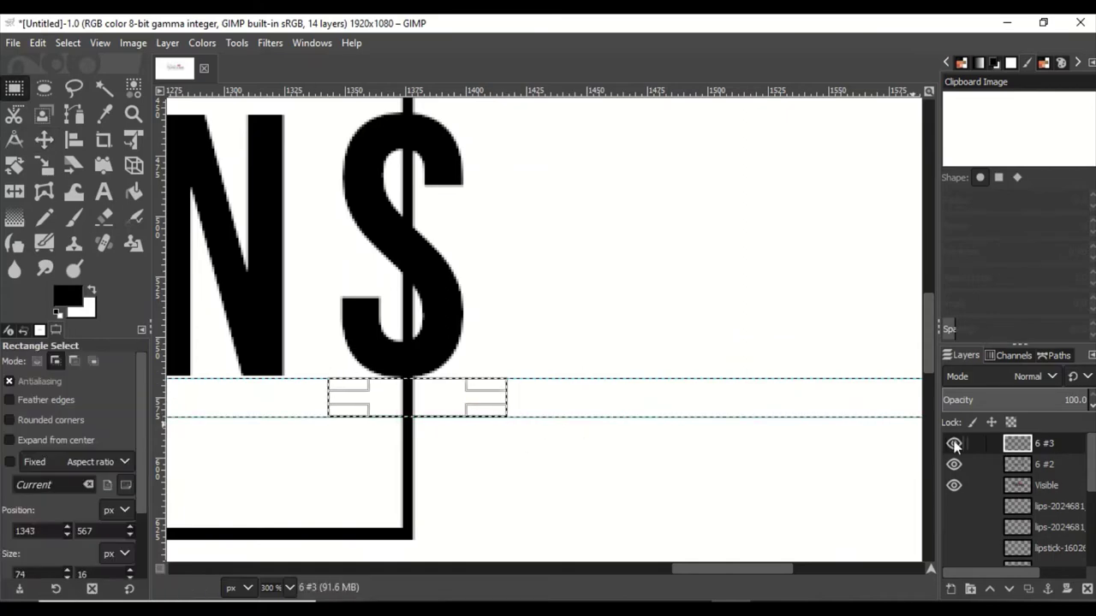
{"action": "left_click", "coordinate": [953, 444]}
{"action": "left_click", "coordinate": [954, 443]}
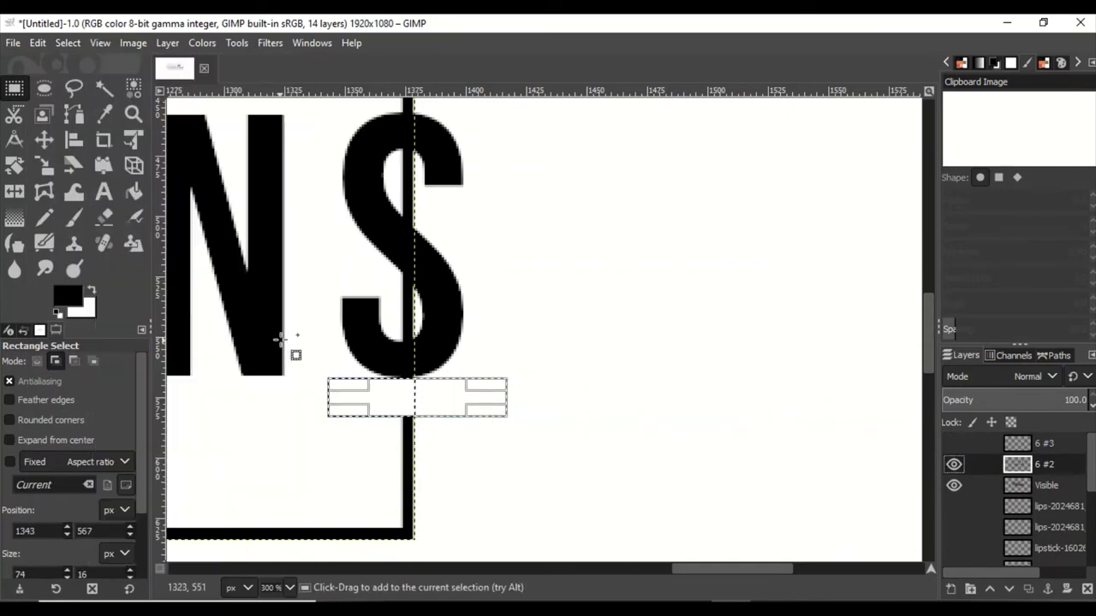
- Zoom out, pick the black bar, then hide it and activate frame layer 6 #2
{"action": "scroll", "coordinate": [293, 354], "scroll_direction": "down", "scroll_amount": 4, "text": "ctrl"}
{"action": "left_click", "coordinate": [1062, 486]}
{"action": "scroll", "coordinate": [572, 102], "scroll_direction": "up", "scroll_amount": 7, "text": "ctrl"}
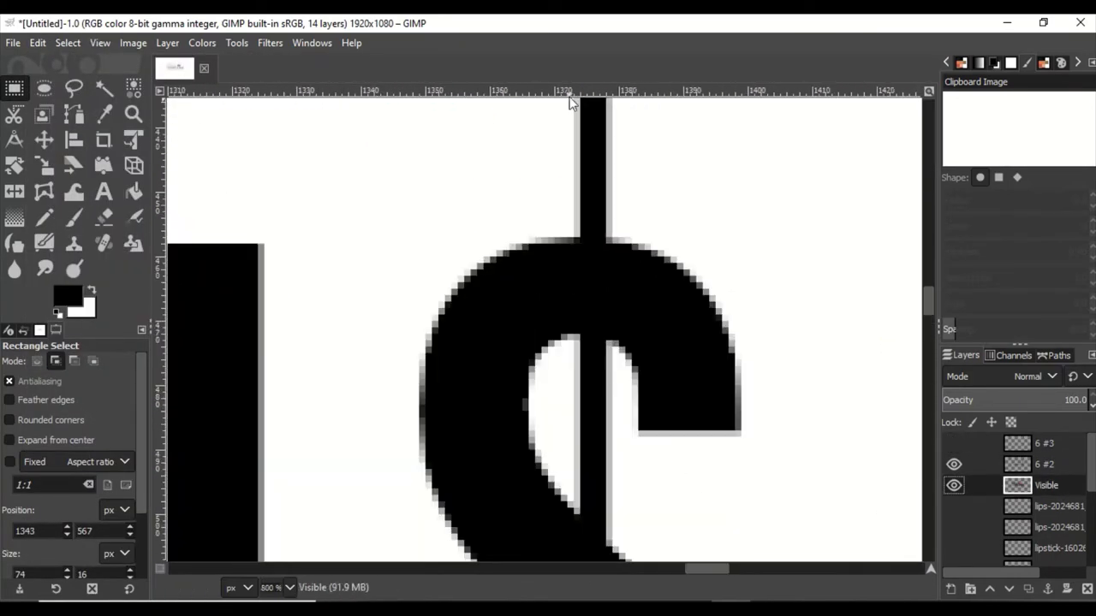
{"action": "left_click", "coordinate": [100, 42]}
{"action": "scroll", "coordinate": [548, 342], "scroll_direction": "down", "scroll_amount": 5, "text": "ctrl"}
{"action": "left_click", "coordinate": [44, 139]}
{"action": "left_click", "coordinate": [534, 378]}
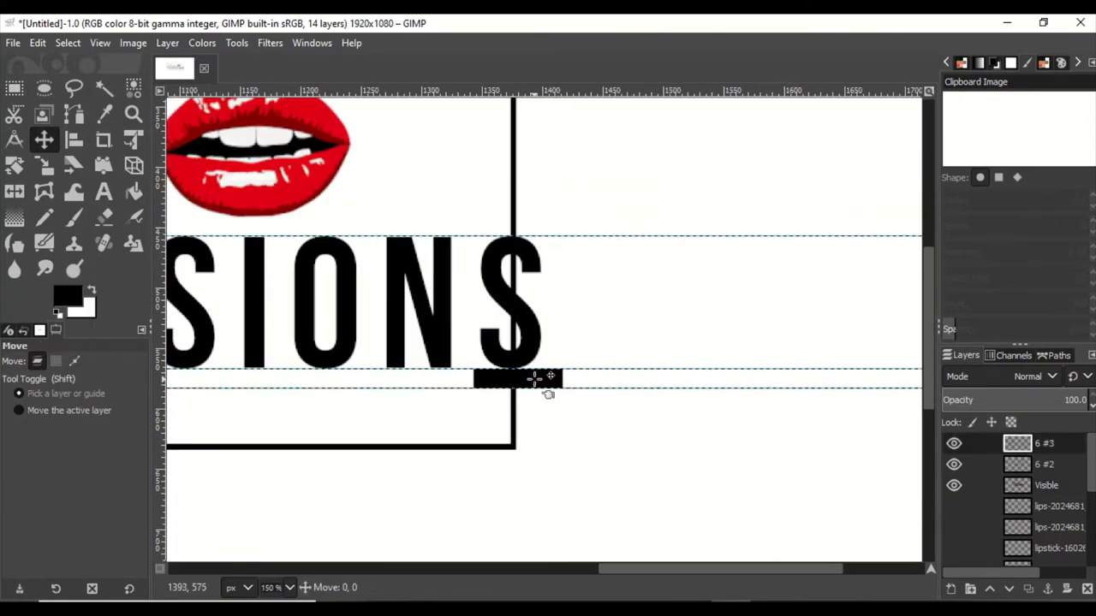
{"action": "scroll", "coordinate": [529, 227], "scroll_direction": "up", "scroll_amount": 4, "text": "ctrl"}
{"action": "left_click", "coordinate": [1044, 464]}
{"action": "left_click", "coordinate": [954, 444]}
{"action": "scroll", "coordinate": [732, 353], "scroll_direction": "down", "scroll_amount": 5, "text": "ctrl"}
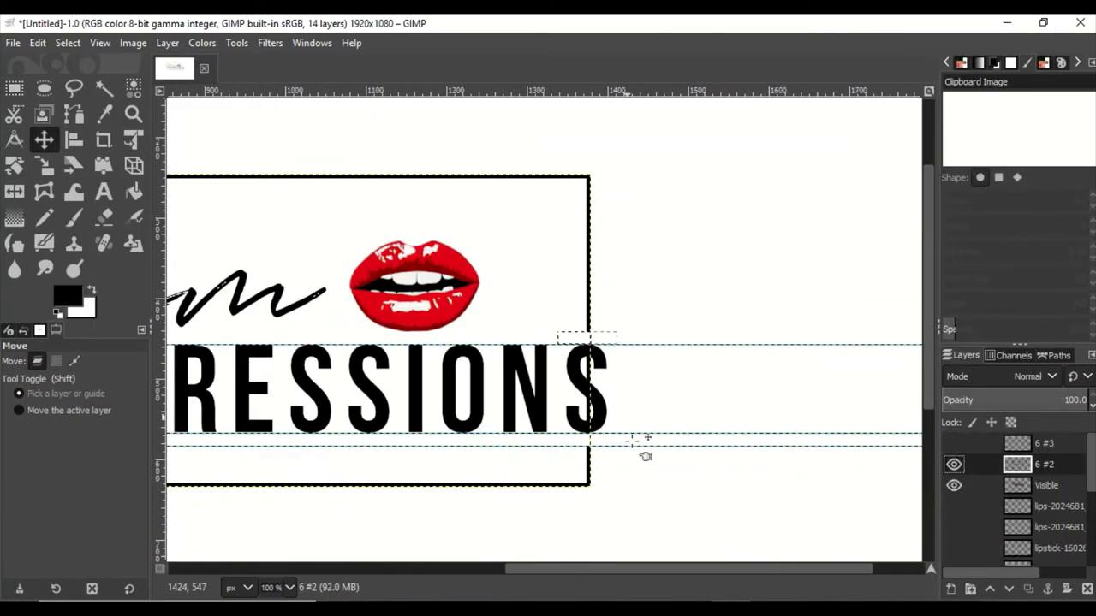
{"action": "scroll", "coordinate": [732, 353], "scroll_direction": "up", "scroll_amount": 2, "text": "ctrl"}
- Show the black bar again and add a horizontal guide across the G's stroke
{"action": "key", "text": "r"}
{"action": "left_click", "coordinate": [953, 444]}
{"action": "scroll", "coordinate": [604, 433], "scroll_direction": "down", "scroll_amount": 5, "text": "ctrl"}
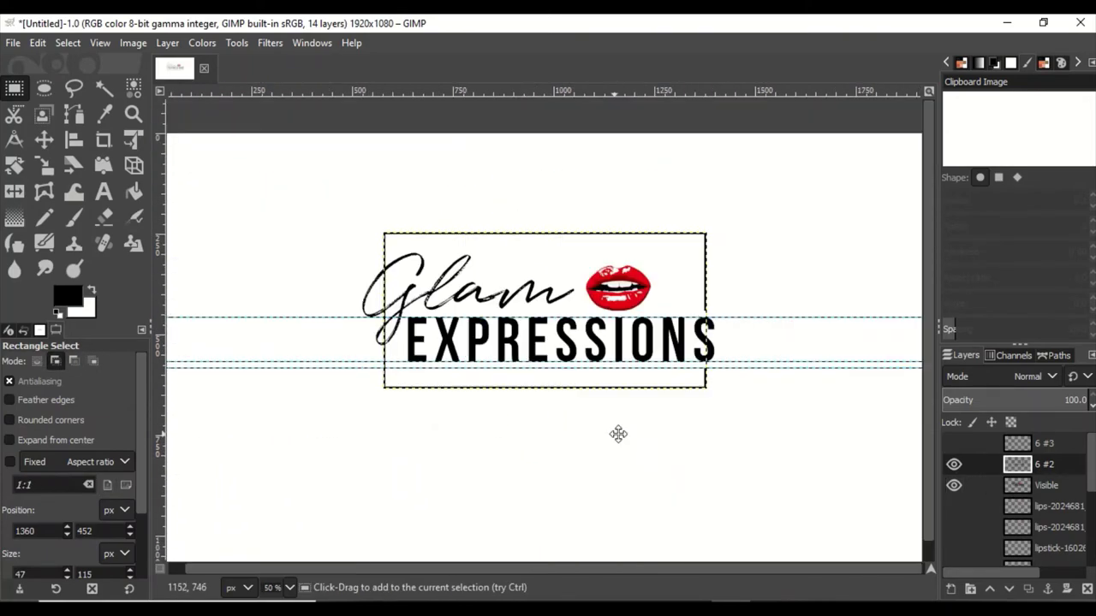
{"action": "scroll", "coordinate": [557, 252], "scroll_direction": "up", "scroll_amount": 5, "text": "ctrl"}
{"action": "scroll", "coordinate": [556, 252], "scroll_direction": "down", "scroll_amount": 2, "text": "ctrl"}
{"action": "scroll", "coordinate": [482, 563], "scroll_direction": "right", "scroll_amount": 5}
{"action": "key", "text": "m"}
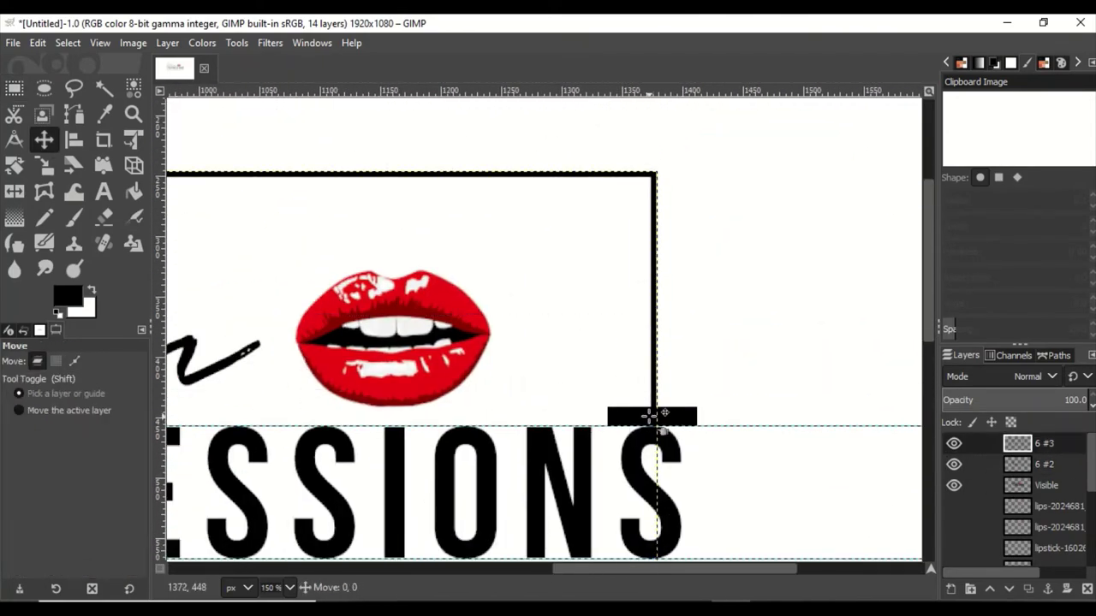
{"action": "scroll", "coordinate": [563, 367], "scroll_direction": "up", "scroll_amount": 3, "text": "ctrl"}
{"action": "left_click_drag", "start_coordinate": [493, 91], "coordinate": [507, 392]}
{"action": "scroll", "coordinate": [497, 411], "scroll_direction": "up", "scroll_amount": 2, "text": "ctrl"}
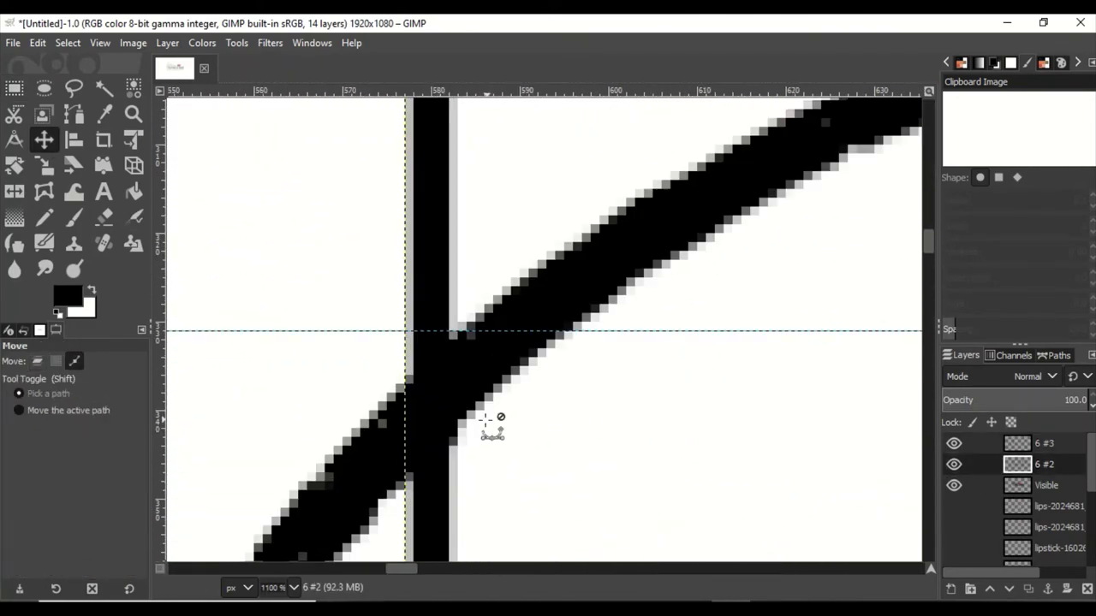
{"action": "scroll", "coordinate": [489, 379], "scroll_direction": "down", "scroll_amount": 3, "text": "ctrl"}
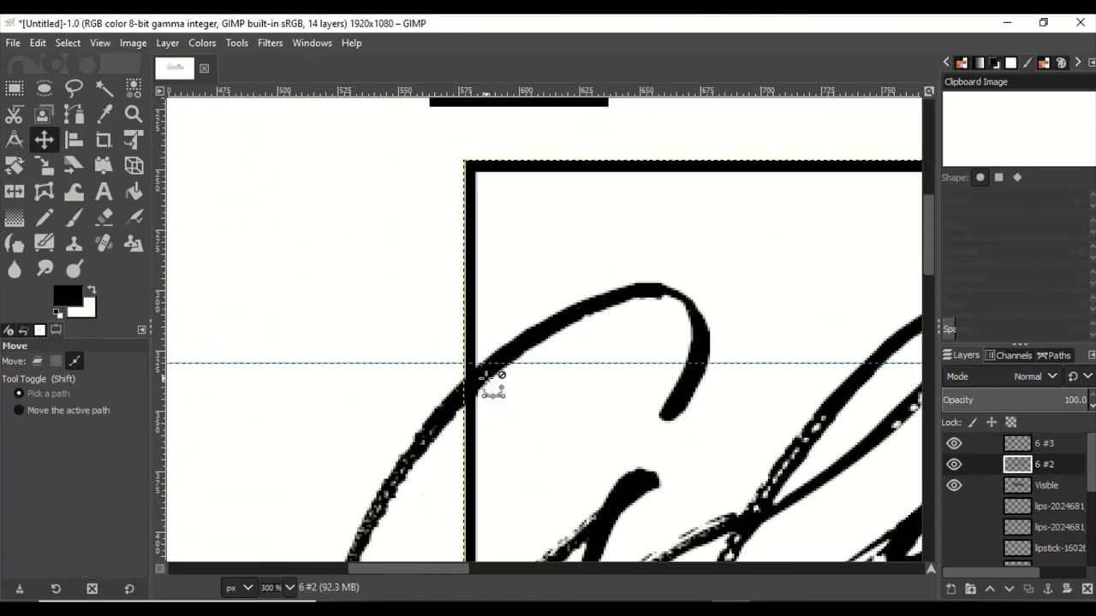
- With frame layer 6 #2 active and the bar hidden, inspect the frame at 100%
{"action": "left_click", "coordinate": [1050, 456]}
{"action": "left_click", "coordinate": [954, 444]}
{"action": "key", "text": "r"}
{"action": "key", "text": "1"}
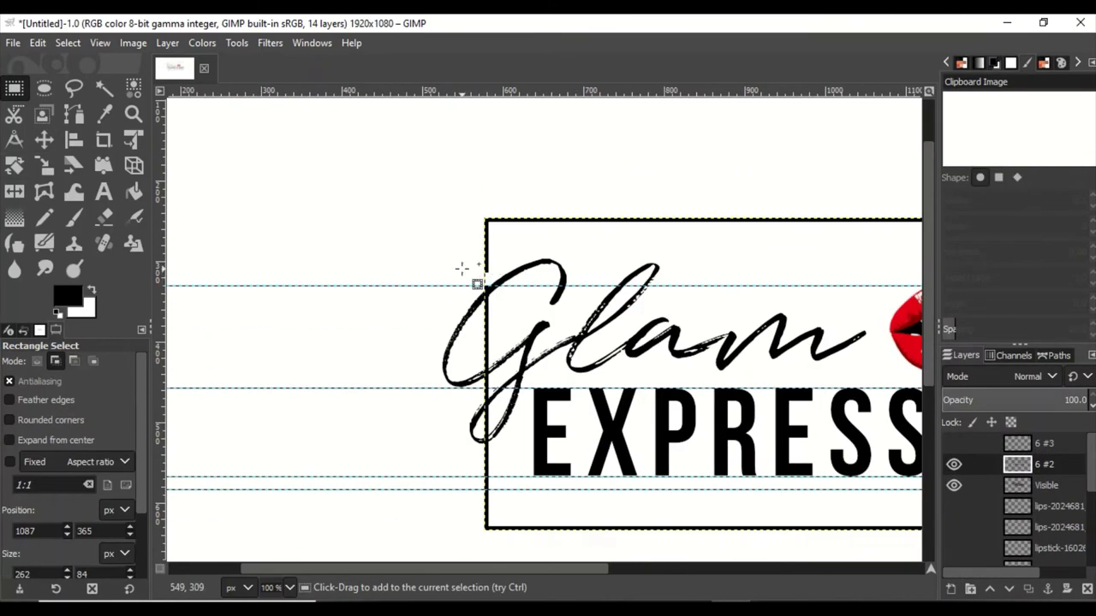
{"action": "scroll", "coordinate": [514, 300], "scroll_direction": "right", "scroll_amount": 5}
{"action": "scroll", "coordinate": [385, 283], "scroll_direction": "left", "scroll_amount": 3}
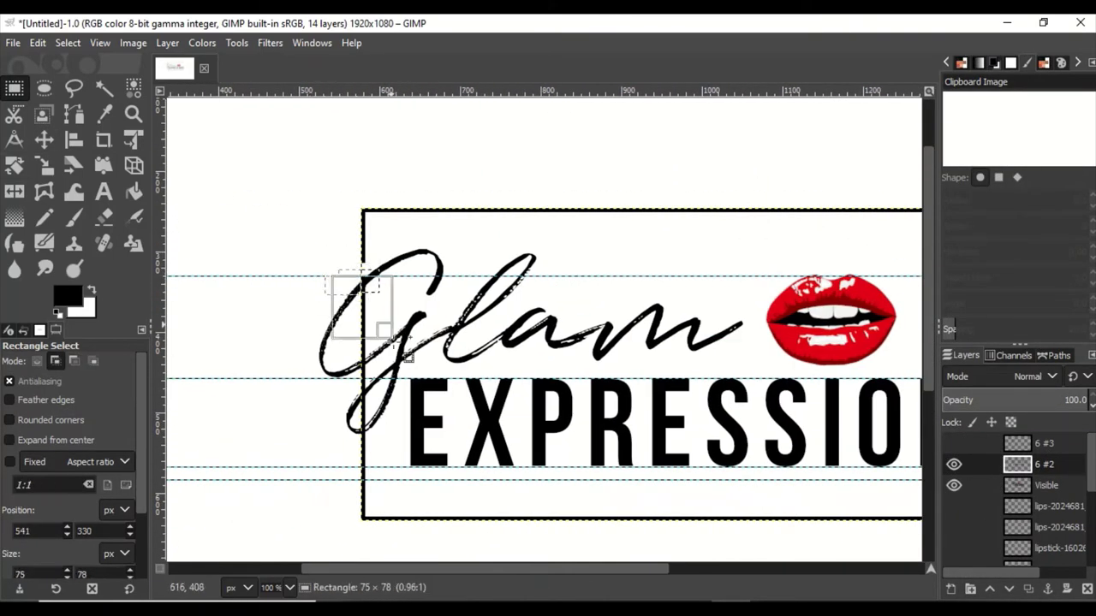
{"action": "scroll", "coordinate": [466, 428], "scroll_direction": "up", "scroll_amount": 2}
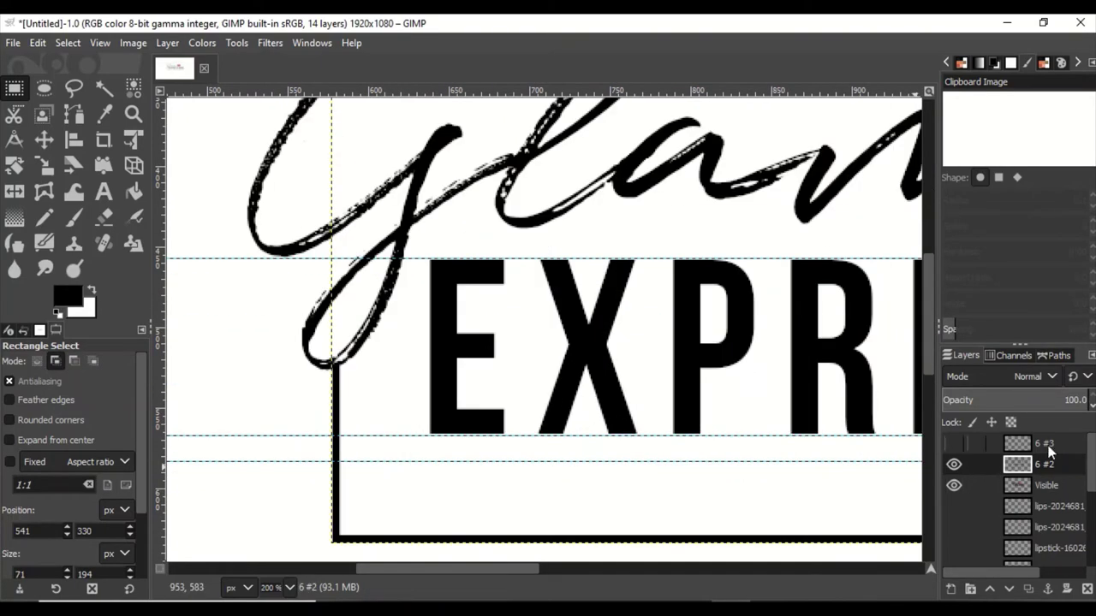
{"action": "scroll", "coordinate": [526, 215], "scroll_direction": "up", "scroll_amount": 4}
{"action": "scroll", "coordinate": [526, 215], "scroll_direction": "down", "scroll_amount": 4}
{"action": "scroll", "coordinate": [599, 257], "scroll_direction": "down", "scroll_amount": 1}
- Zoom out to the whole centred logo and select the Background layer
{"action": "key", "text": "m"}
{"action": "scroll", "coordinate": [590, 225], "scroll_direction": "up", "scroll_amount": 4}
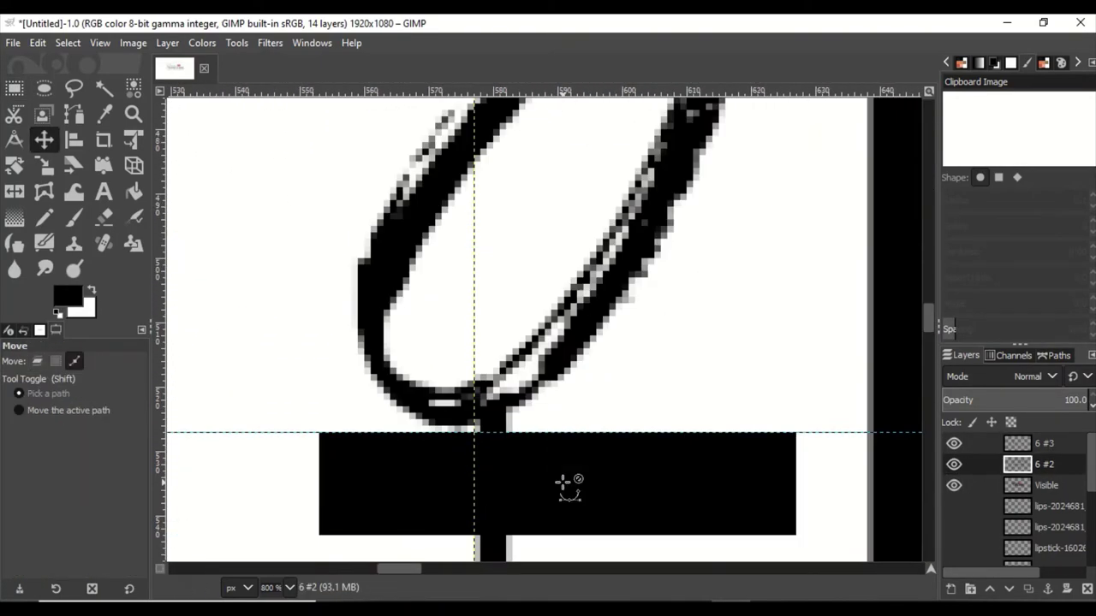
{"action": "scroll", "coordinate": [567, 485], "scroll_direction": "up", "scroll_amount": 1}
{"action": "scroll", "coordinate": [567, 484], "scroll_direction": "down", "scroll_amount": 2}
{"action": "left_click", "coordinate": [954, 443]}
{"action": "left_click", "coordinate": [14, 86]}
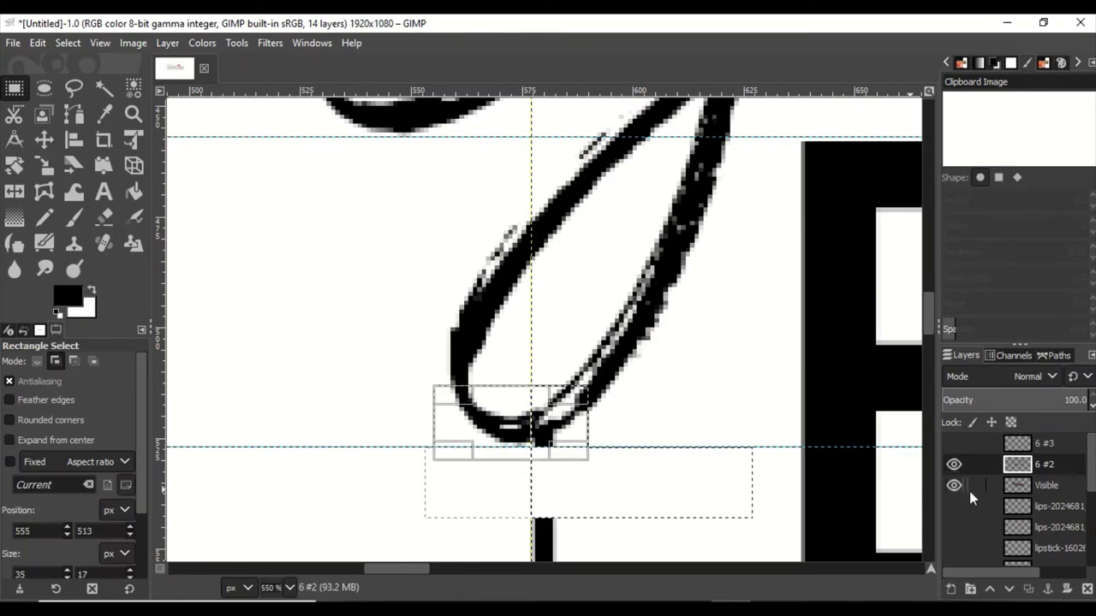
{"action": "scroll", "coordinate": [526, 502], "scroll_direction": "down", "scroll_amount": 7}
{"action": "left_click", "coordinate": [101, 42]}
{"action": "left_click", "coordinate": [137, 139]}
{"action": "scroll", "coordinate": [1030, 534], "scroll_direction": "down", "scroll_amount": 3}
{"action": "left_click", "coordinate": [1040, 555]}
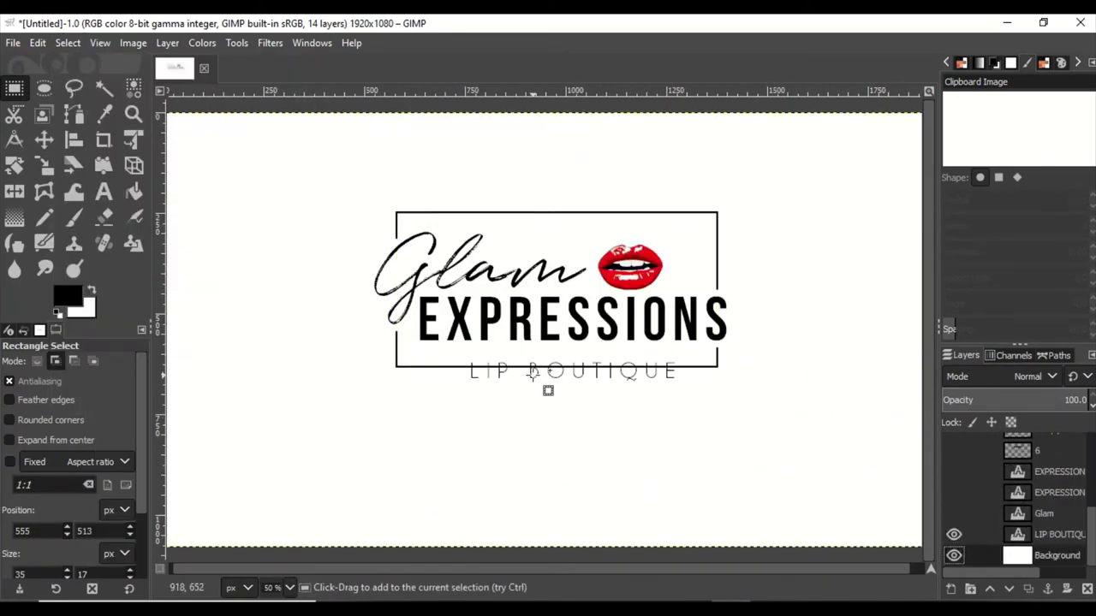
- Move the LIP BOUTIQUE tagline below the frame
{"action": "scroll", "coordinate": [532, 372], "scroll_direction": "up", "scroll_amount": 2}
{"action": "key", "text": "m"}
{"action": "left_click_drag", "start_coordinate": [506, 369], "coordinate": [558, 386]}
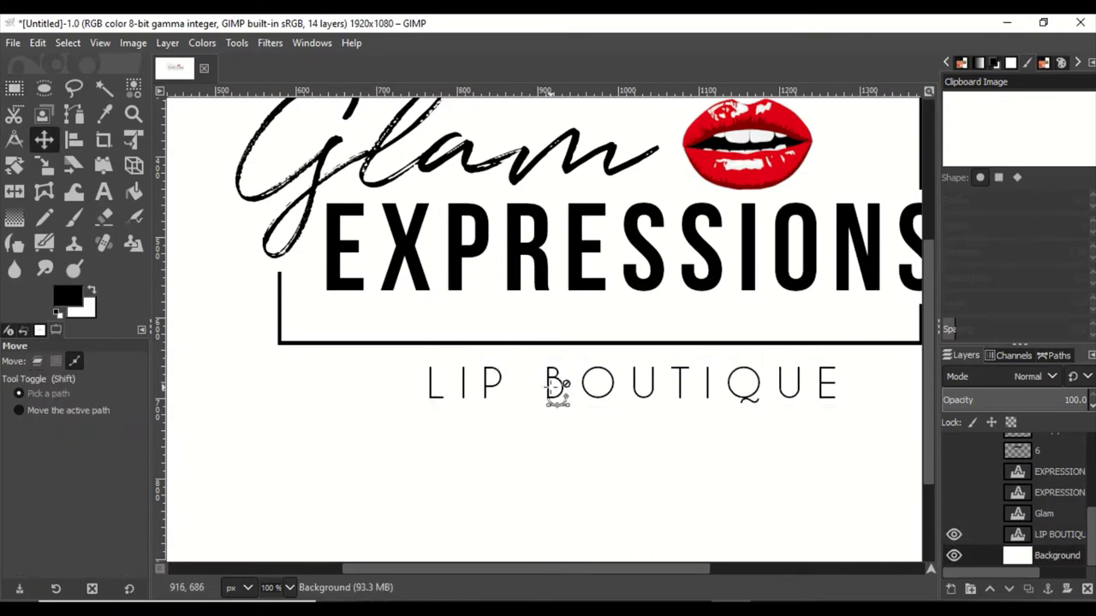
{"action": "scroll", "coordinate": [557, 386], "scroll_direction": "down", "scroll_amount": 1}
{"action": "scroll", "coordinate": [691, 440], "scroll_direction": "right", "scroll_amount": 1}
{"action": "scroll", "coordinate": [1052, 460], "scroll_direction": "up", "scroll_amount": 2}
- Scale frame layer 6 #2 so its bottom edge stretches downward
{"action": "left_click", "coordinate": [1044, 464]}
{"action": "key", "text": "shift+s"}
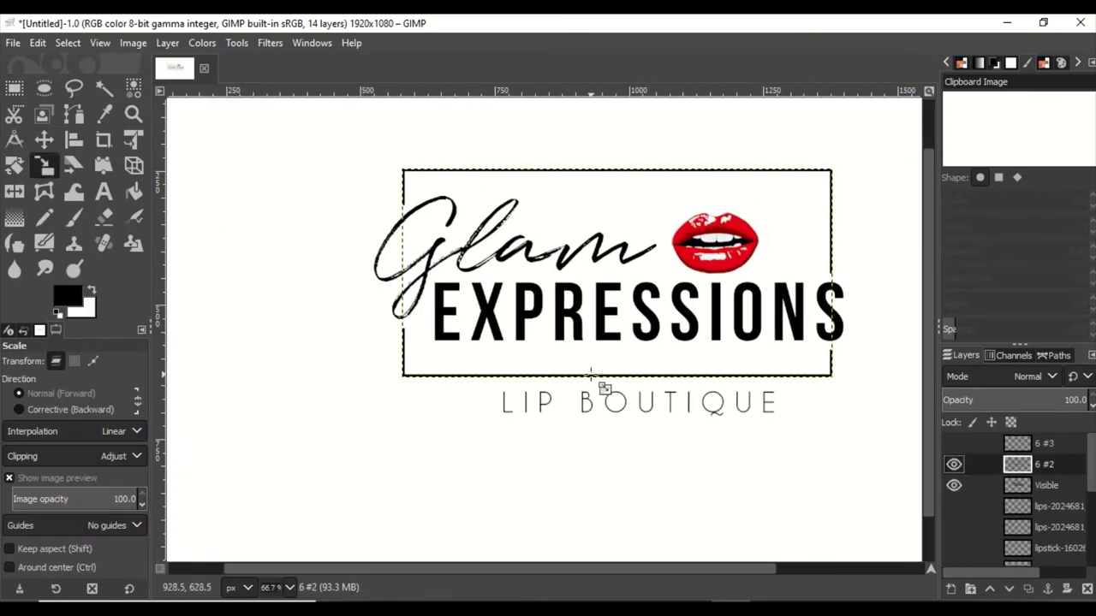
{"action": "left_click", "coordinate": [631, 391]}
{"action": "left_click_drag", "start_coordinate": [631, 390], "coordinate": [628, 395]}
{"action": "key", "text": "Return"}
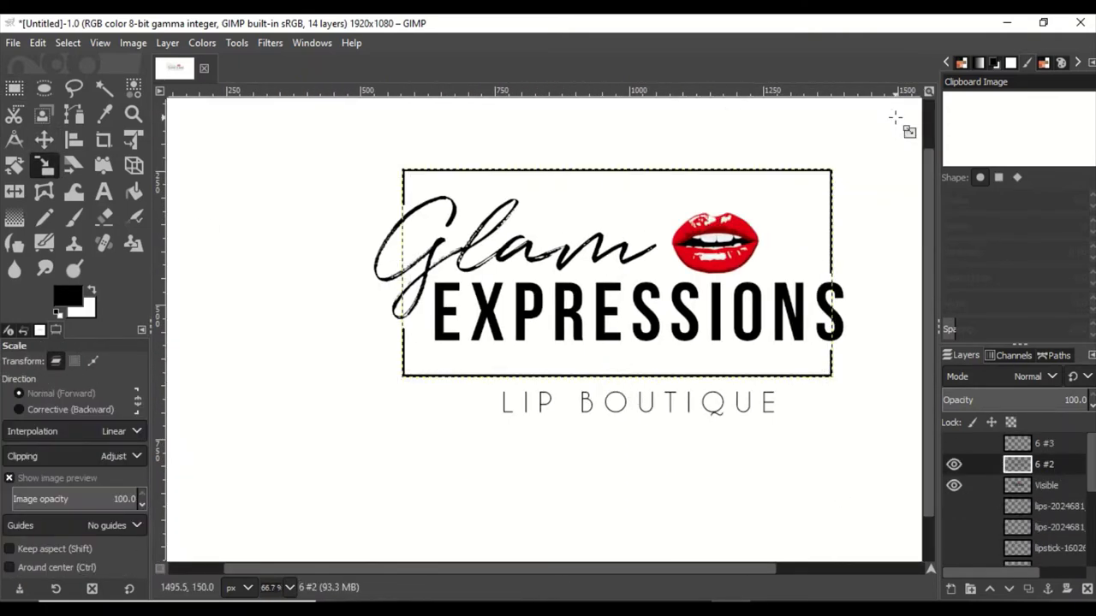
{"action": "scroll", "coordinate": [955, 482], "scroll_direction": "down", "scroll_amount": 1}
- Try the lipstick beside the logo rotated 90 degrees, then hide it
{"action": "left_click", "coordinate": [953, 528]}
{"action": "key", "text": "m"}
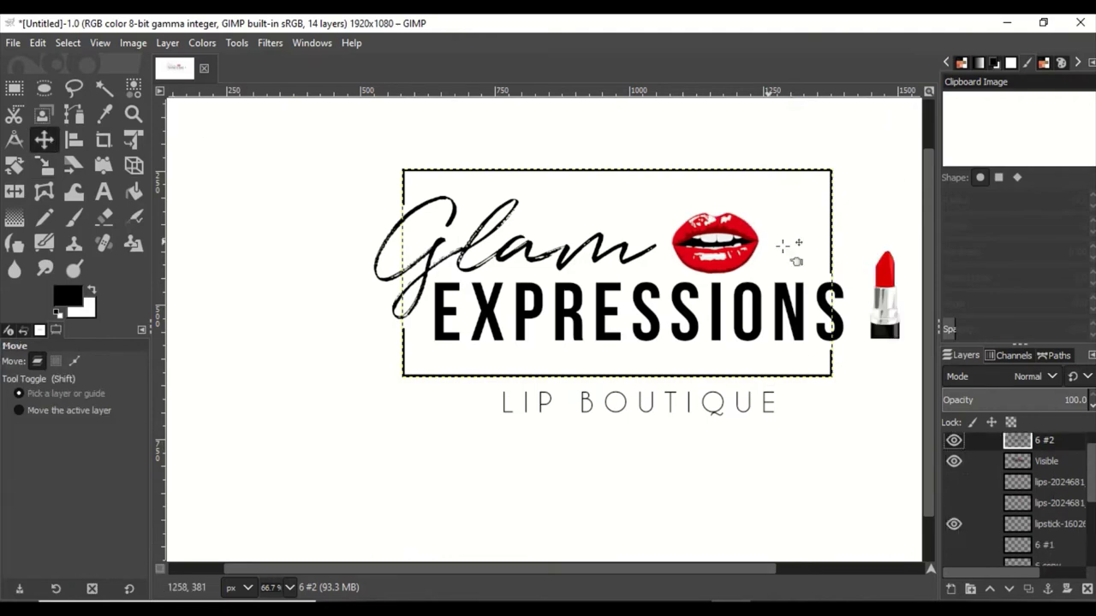
{"action": "mouse_move", "coordinate": [879, 309]}
{"action": "left_mouse_down"}
{"action": "mouse_move", "coordinate": [449, 442]}
{"action": "mouse_move", "coordinate": [489, 453]}
{"action": "mouse_move", "coordinate": [646, 415]}
{"action": "left_mouse_up"}
{"action": "key", "text": "shift+r"}
{"action": "left_click", "coordinate": [461, 442]}
{"action": "right_click", "coordinate": [1017, 527]}
{"action": "key", "text": "Escape"}
{"action": "left_click", "coordinate": [864, 238]}
{"action": "key", "text": "m"}
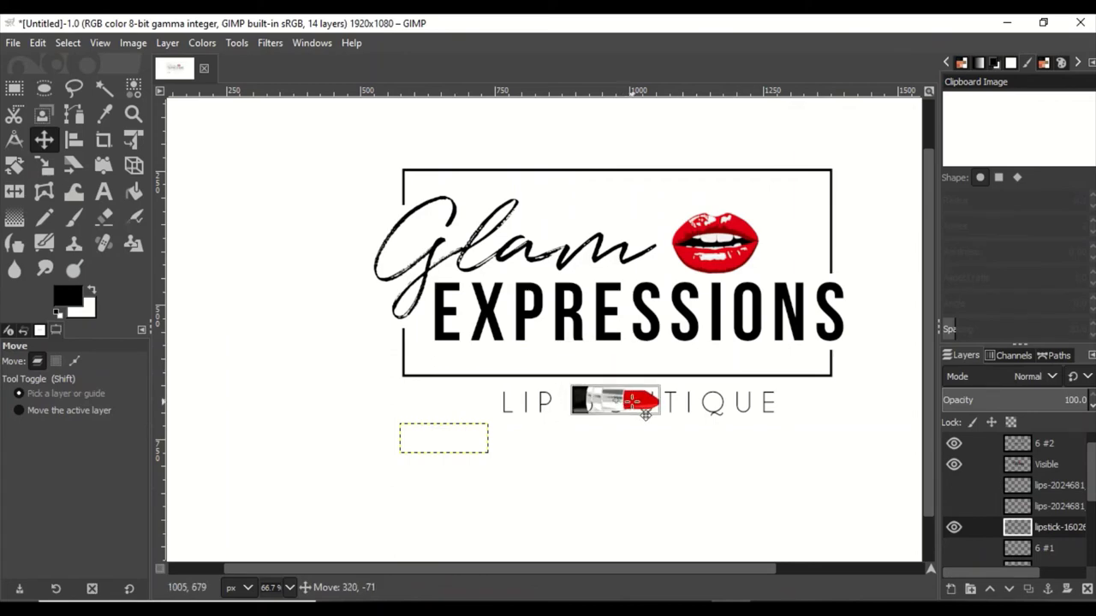
{"action": "left_click", "coordinate": [954, 527]}
- Select the LIP BOUTIQUE text layer and view it at 100% with the Align tool
{"action": "scroll", "coordinate": [1017, 497], "scroll_direction": "down", "scroll_amount": 3}
{"action": "left_click", "coordinate": [1053, 534]}
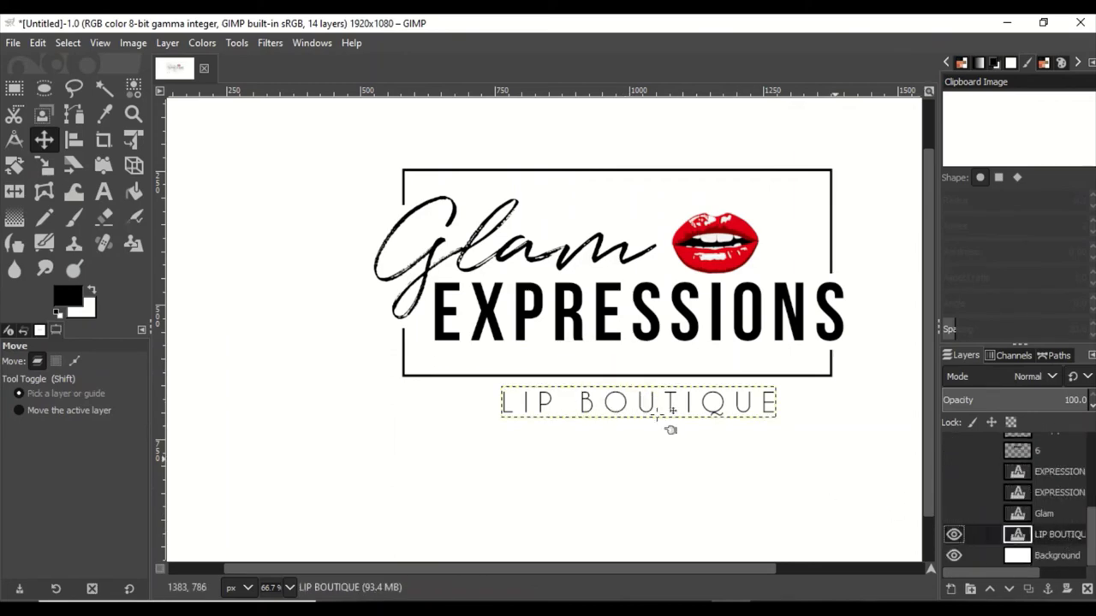
{"action": "key", "text": "1"}
{"action": "key", "text": "q"}
{"action": "scroll", "coordinate": [518, 395], "scroll_direction": "up", "scroll_amount": 3}
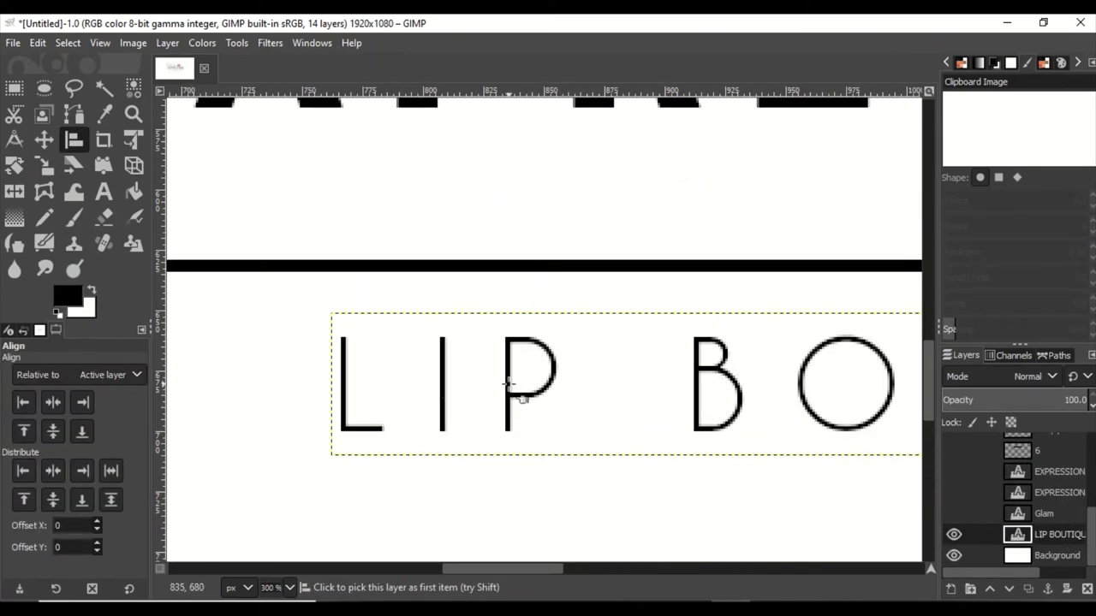
{"action": "scroll", "coordinate": [509, 379], "scroll_direction": "right", "scroll_amount": 5}
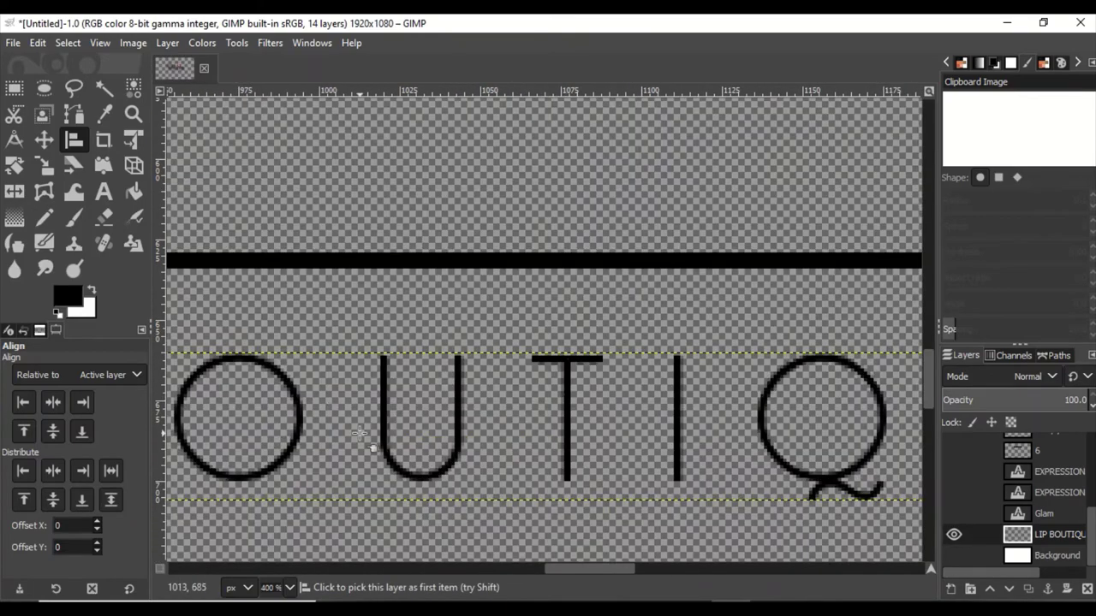
{"action": "scroll", "coordinate": [409, 394], "scroll_direction": "down", "scroll_amount": 5}
{"action": "scroll", "coordinate": [409, 394], "scroll_direction": "up", "scroll_amount": 5}
{"action": "scroll", "coordinate": [1017, 479], "scroll_direction": "up", "scroll_amount": 5}
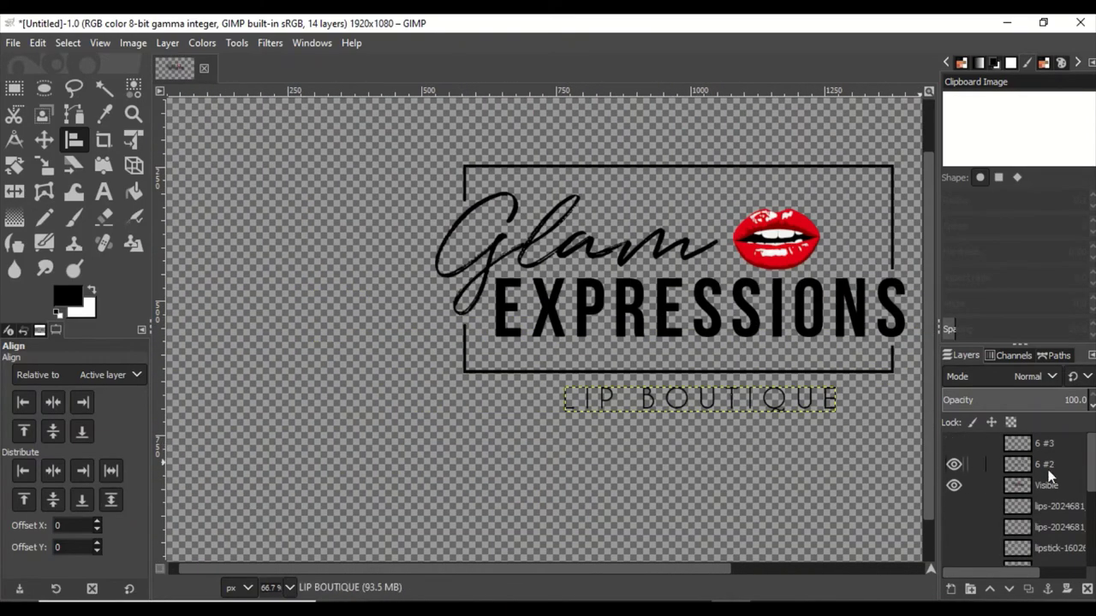
- Pick the LIP BOUTIQUE text for aligning and show the white background again
{"action": "left_click", "coordinate": [1017, 485]}
{"action": "scroll", "coordinate": [736, 402], "scroll_direction": "up", "scroll_amount": 4}
{"action": "left_click", "coordinate": [631, 362]}
{"action": "scroll", "coordinate": [542, 459], "scroll_direction": "down", "scroll_amount": 6}
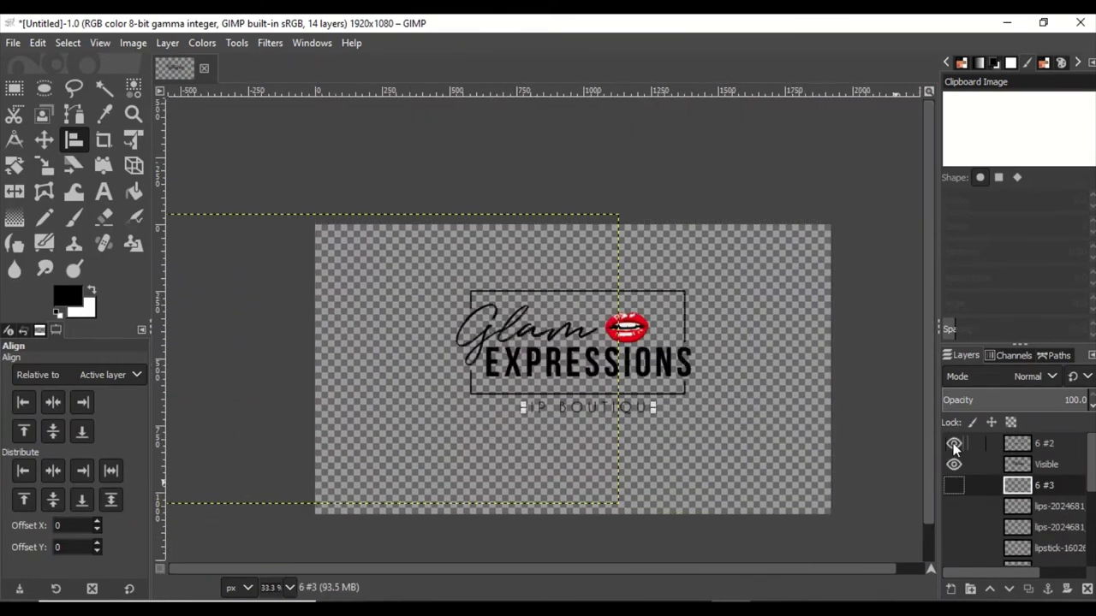
{"action": "left_click", "coordinate": [1046, 464]}
{"action": "scroll", "coordinate": [1055, 480], "scroll_direction": "down", "scroll_amount": 5}
{"action": "left_click", "coordinate": [1037, 535]}
{"action": "left_click", "coordinate": [953, 555]}
- Move LIP BOUTIQUE up onto the frame's bottom edge
{"action": "key", "text": "m"}
{"action": "scroll", "coordinate": [600, 466], "scroll_direction": "up", "scroll_amount": 5}
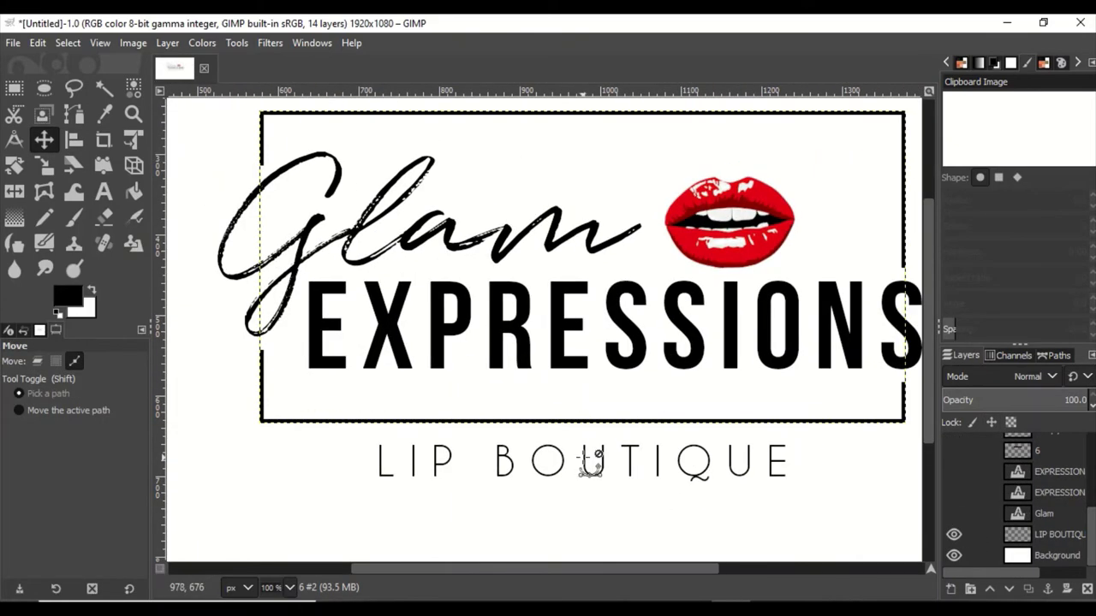
{"action": "left_click_drag", "start_coordinate": [599, 462], "coordinate": [596, 391]}
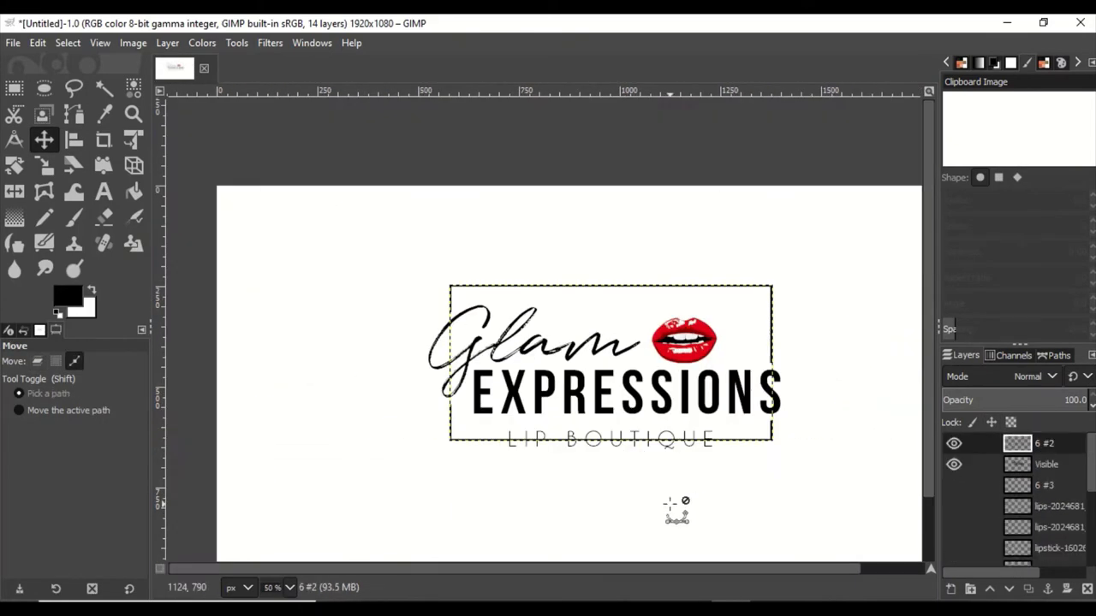
{"action": "scroll", "coordinate": [676, 505], "scroll_direction": "up", "scroll_amount": 2}
- Draw a rectangle selection around the LIP BOUTIQUE tagline on the bottom edge
{"action": "key", "text": "r"}
{"action": "left_click_drag", "start_coordinate": [338, 352], "coordinate": [762, 407]}
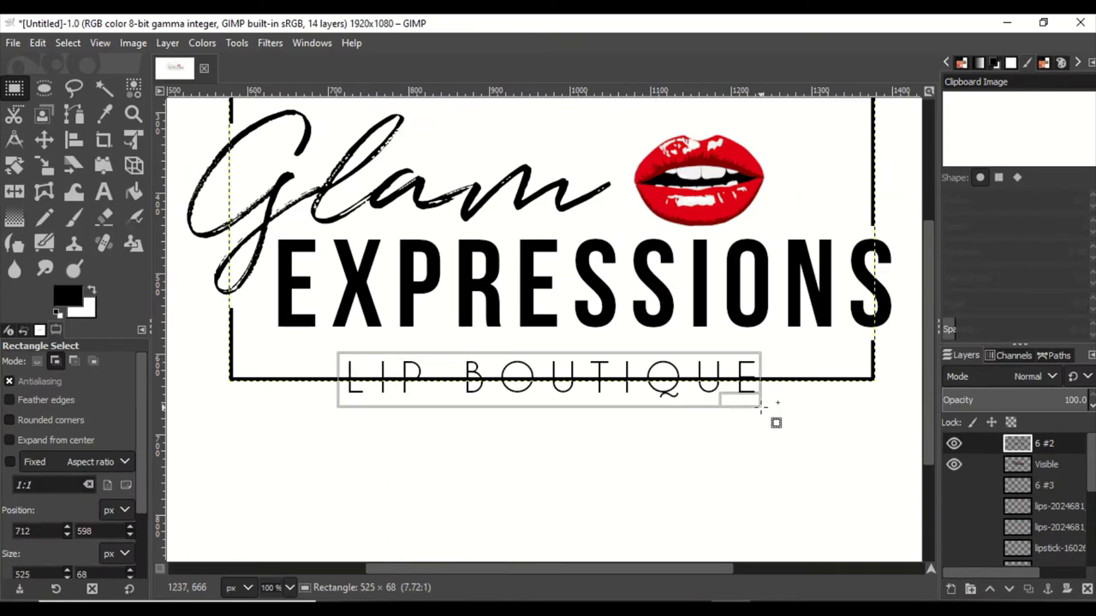
{"action": "scroll", "coordinate": [631, 502], "scroll_direction": "down", "scroll_amount": 1}
{"action": "scroll", "coordinate": [648, 440], "scroll_direction": "up", "scroll_amount": 1}
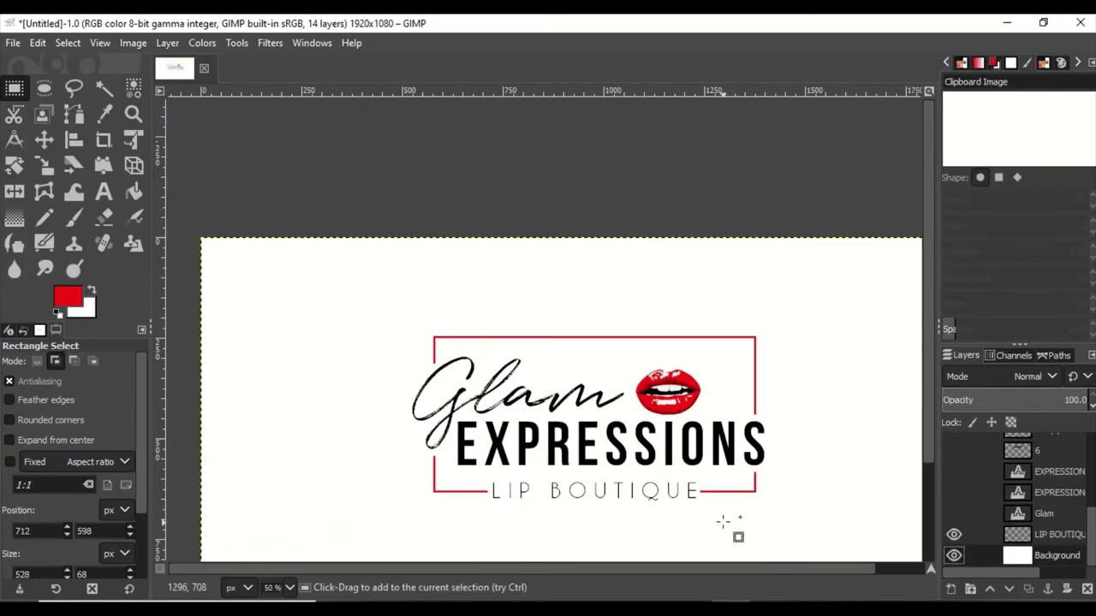
{"action": "scroll", "coordinate": [723, 521], "scroll_direction": "up", "scroll_amount": 1}
{"action": "key", "text": "shift+s"}
- Enlarge the glossy lips layer with the Scale tool and commit the new size
{"action": "scroll", "coordinate": [953, 464], "scroll_direction": "up", "scroll_amount": 5}
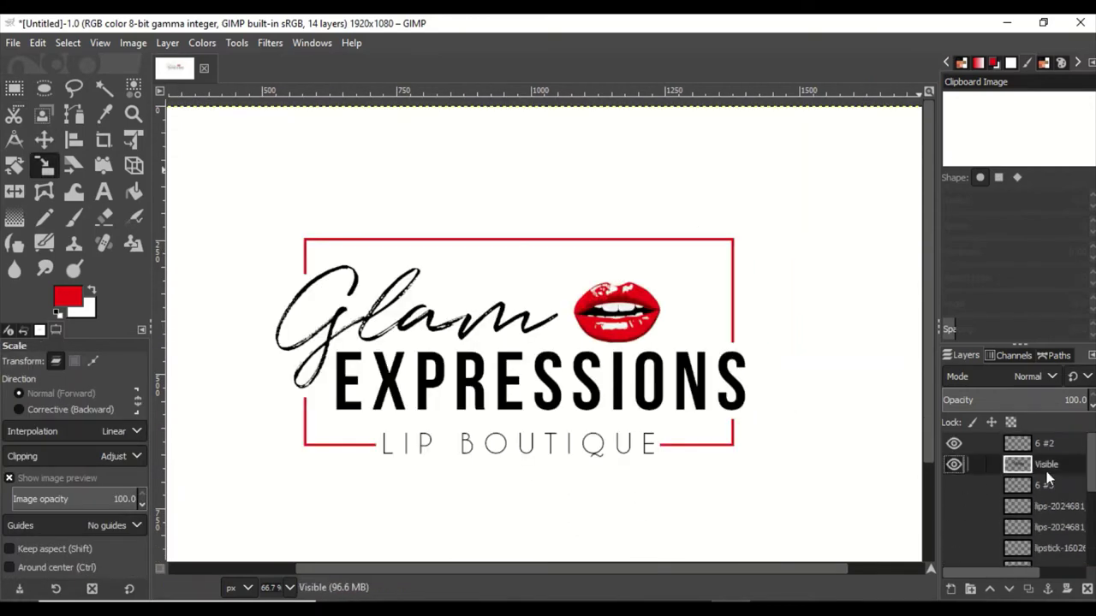
{"action": "left_click", "coordinate": [955, 467]}
{"action": "left_click", "coordinate": [643, 342]}
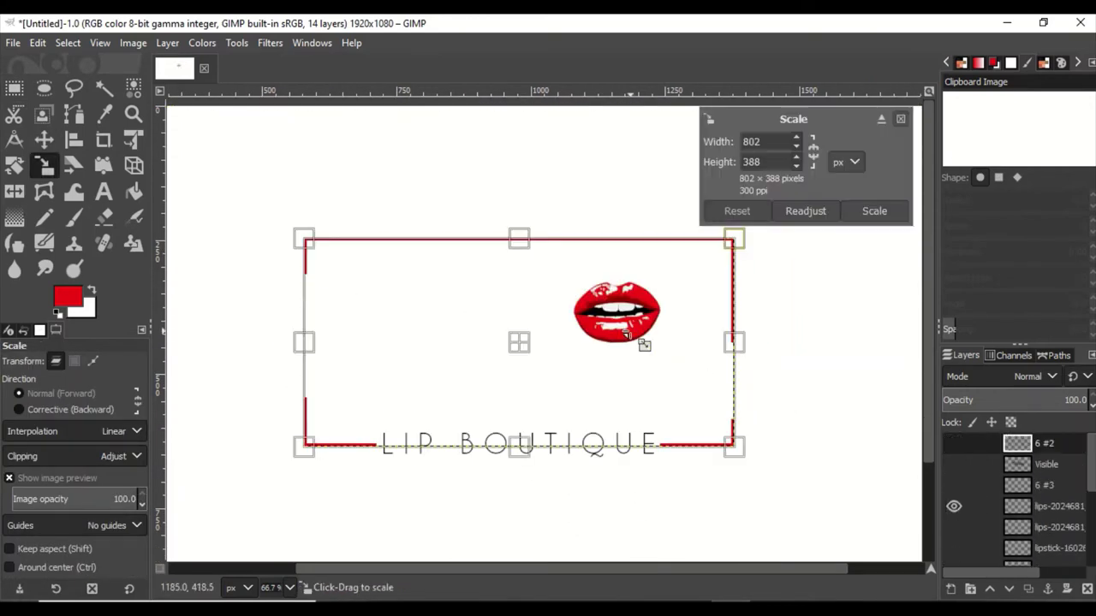
{"action": "left_click_drag", "start_coordinate": [697, 386], "coordinate": [722, 416]}
{"action": "key", "text": "Return"}
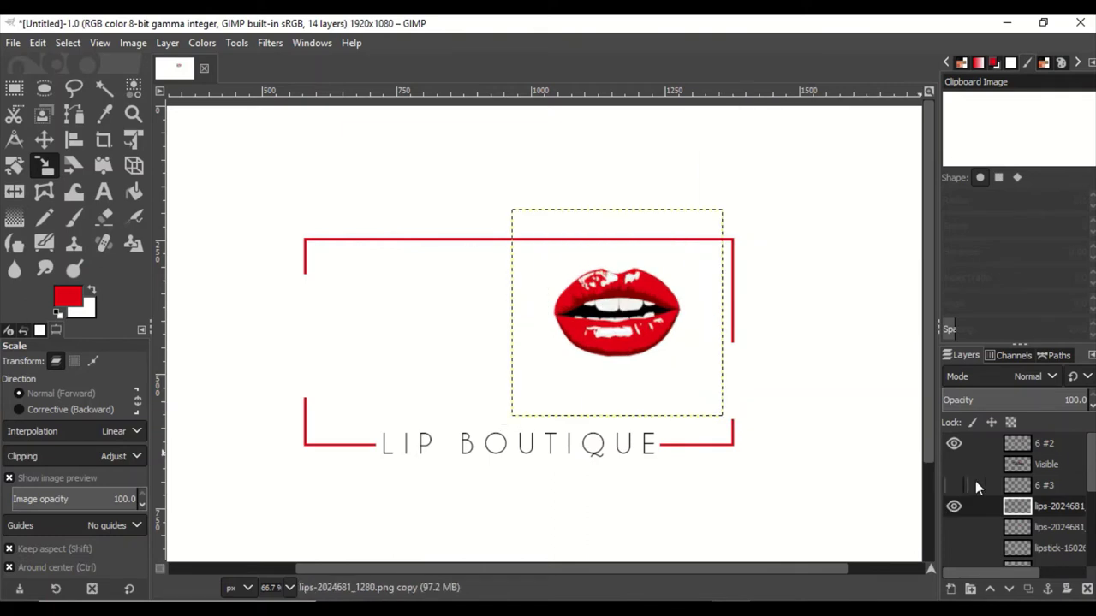
- Show the EXPRESSIONS and Glam text layers and move the lips up beside Glam
{"action": "scroll", "coordinate": [954, 522], "scroll_direction": "down", "scroll_amount": 3}
{"action": "scroll", "coordinate": [951, 496], "scroll_direction": "down", "scroll_amount": 3}
{"action": "left_click", "coordinate": [953, 492]}
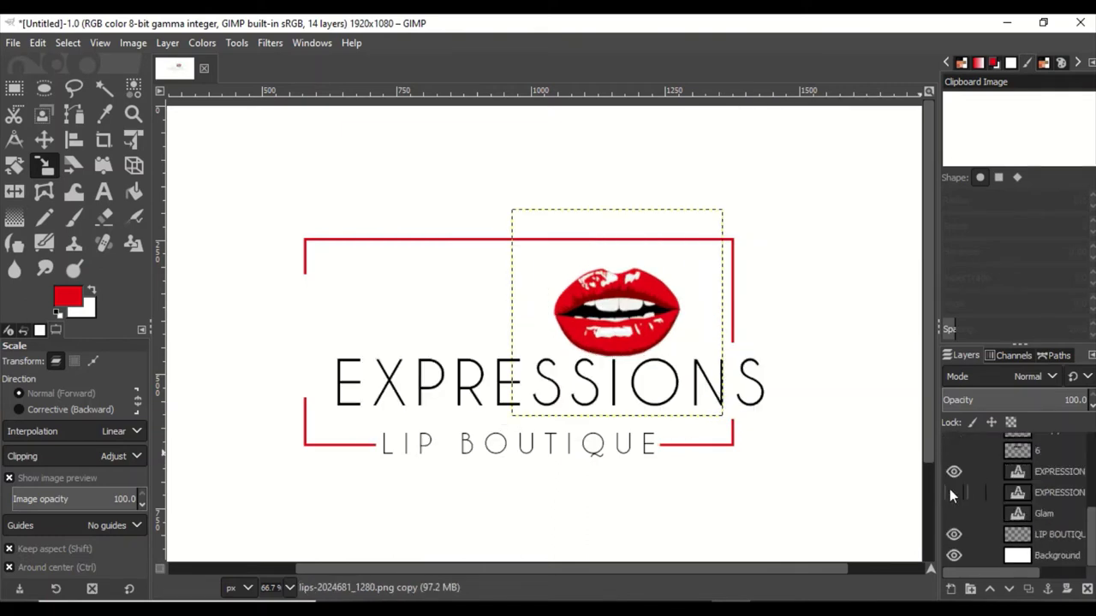
{"action": "left_click", "coordinate": [954, 514]}
{"action": "key", "text": "m"}
{"action": "left_click_drag", "start_coordinate": [617, 310], "coordinate": [640, 296]}
- Hide the separate Glam and EXPRESSIONS layers and show the merged Glam EXPRESSIONS layer
{"action": "left_click", "coordinate": [1037, 557]}
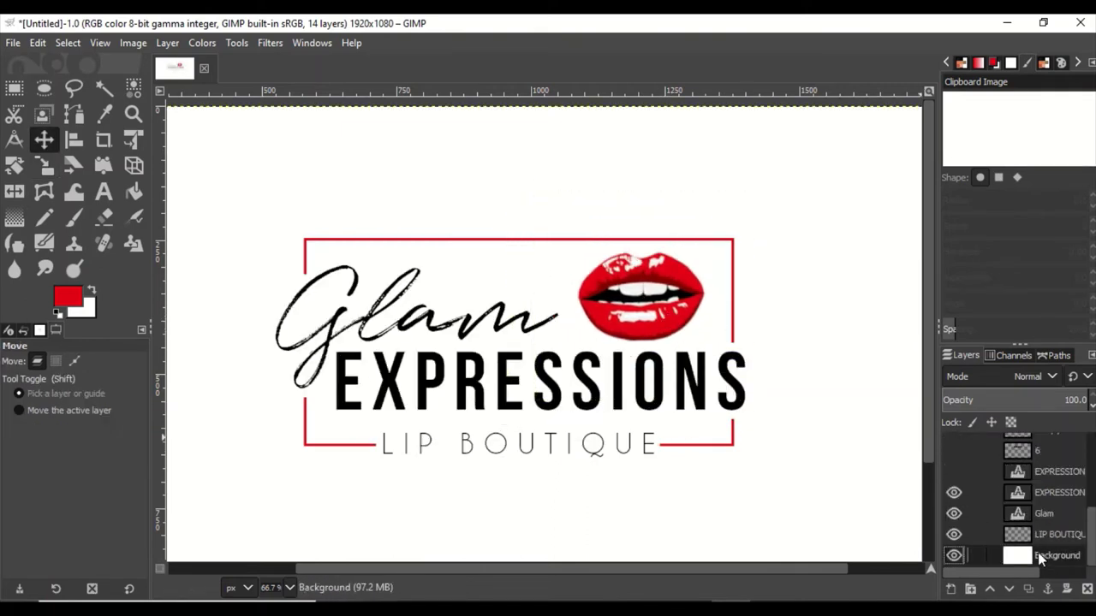
{"action": "left_click", "coordinate": [954, 514]}
{"action": "left_click", "coordinate": [952, 495]}
{"action": "scroll", "coordinate": [954, 488], "scroll_direction": "up", "scroll_amount": 5}
{"action": "left_click", "coordinate": [955, 465]}
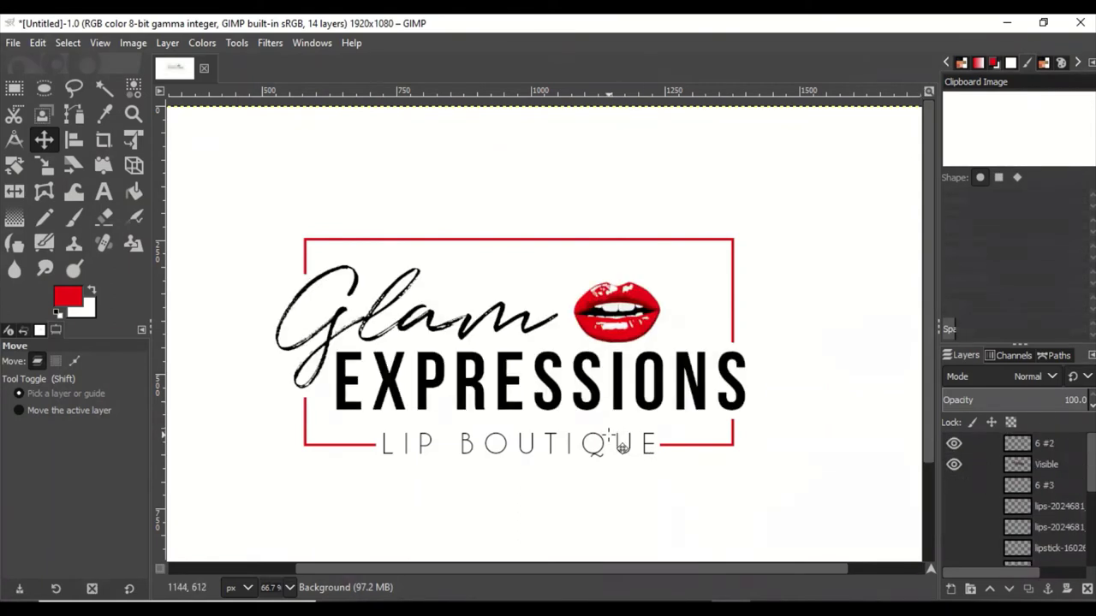
{"action": "scroll", "coordinate": [610, 434], "scroll_direction": "down", "scroll_amount": 2}
{"action": "scroll", "coordinate": [631, 444], "scroll_direction": "up", "scroll_amount": 2}
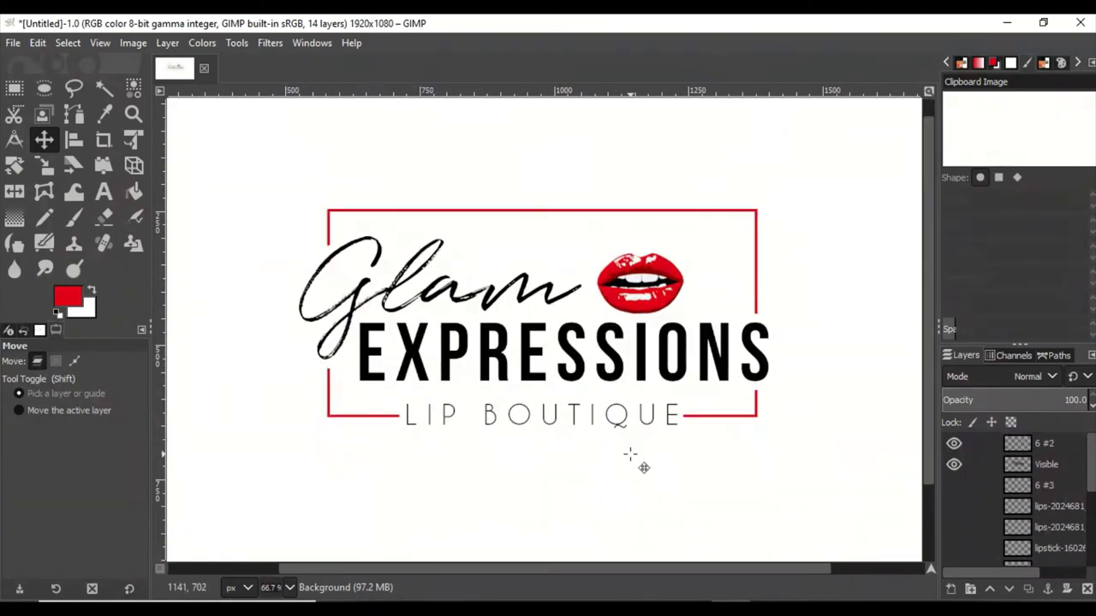
- Show the lipstick image layer and rotate it 90 degrees
{"action": "left_click", "coordinate": [954, 514]}
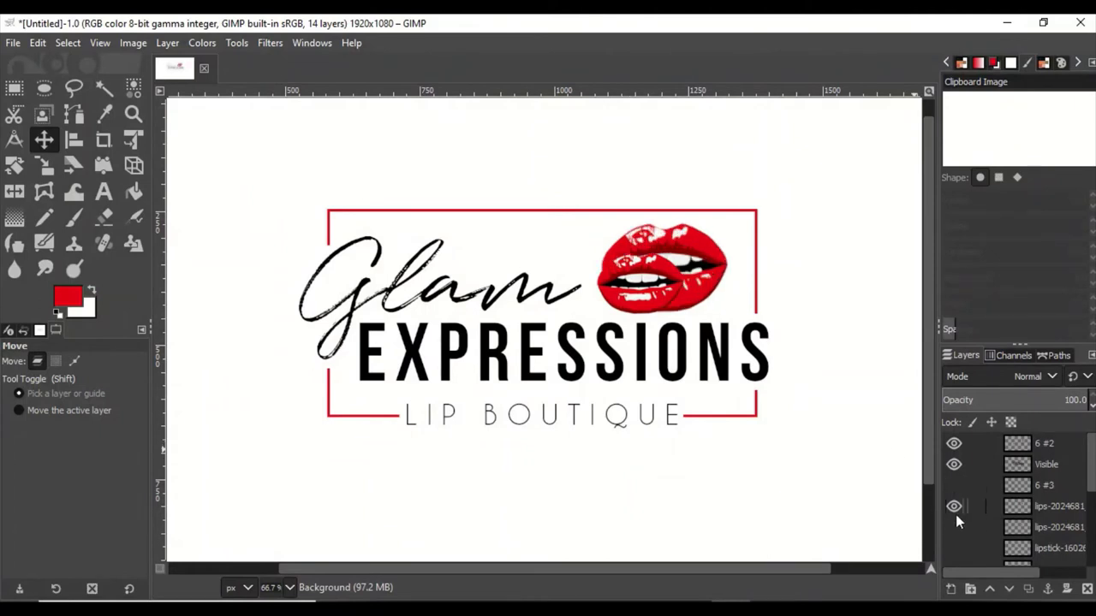
{"action": "left_click", "coordinate": [954, 514]}
{"action": "left_click", "coordinate": [955, 548]}
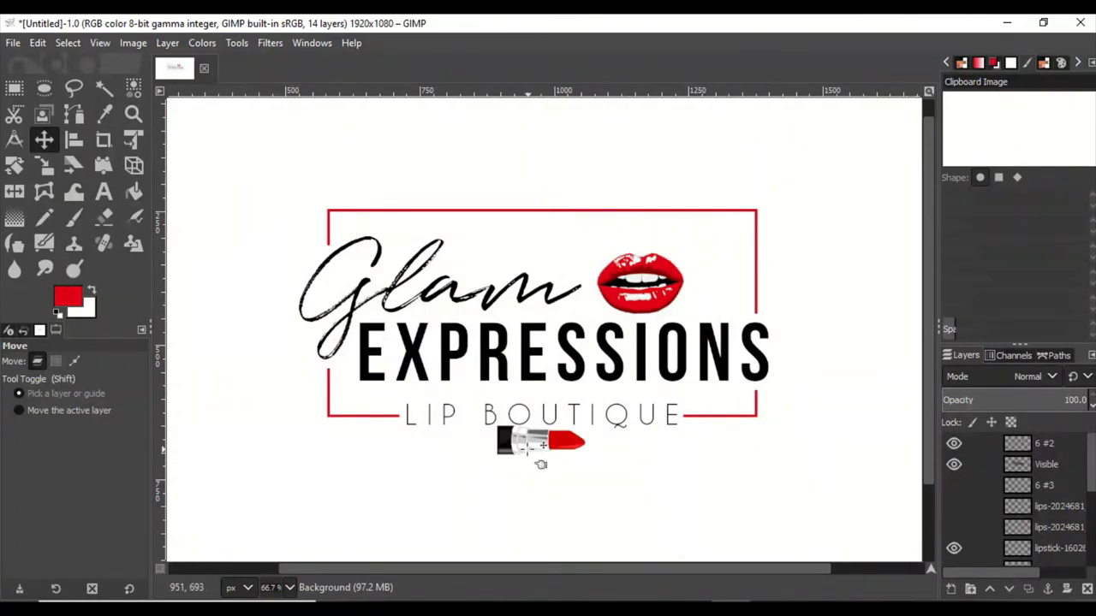
{"action": "key", "text": "shift+r"}
{"action": "left_click", "coordinate": [541, 440]}
{"action": "triple_click", "coordinate": [774, 141]}
{"action": "type", "text": "90"}
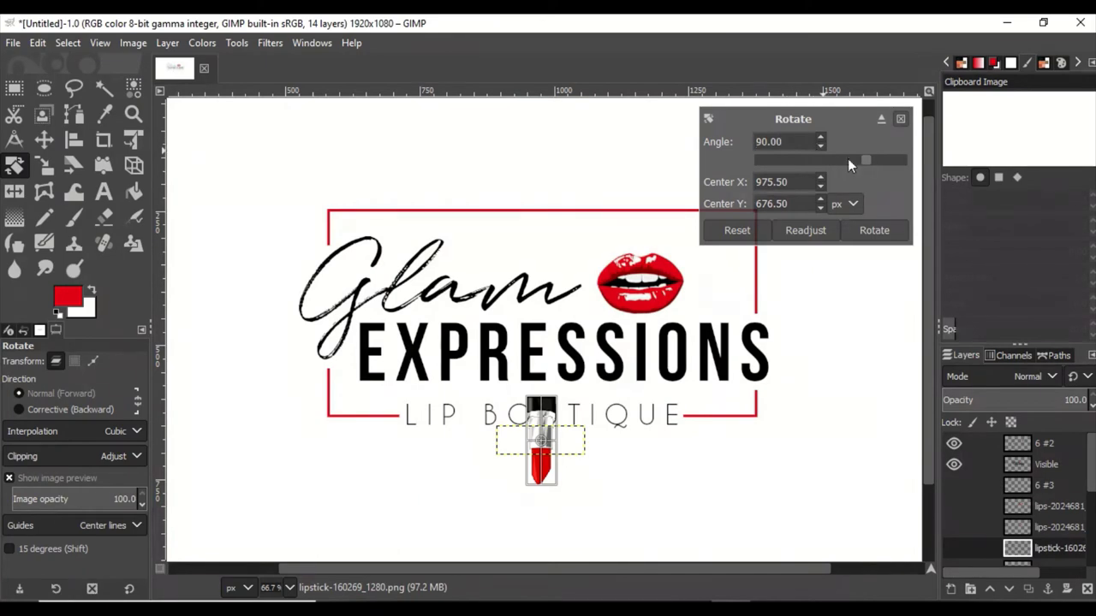
{"action": "key", "text": "Return"}
- Place the upright lipstick beside the lips and select its red tip
{"action": "key", "text": "m"}
{"action": "left_click_drag", "start_coordinate": [551, 479], "coordinate": [713, 307]}
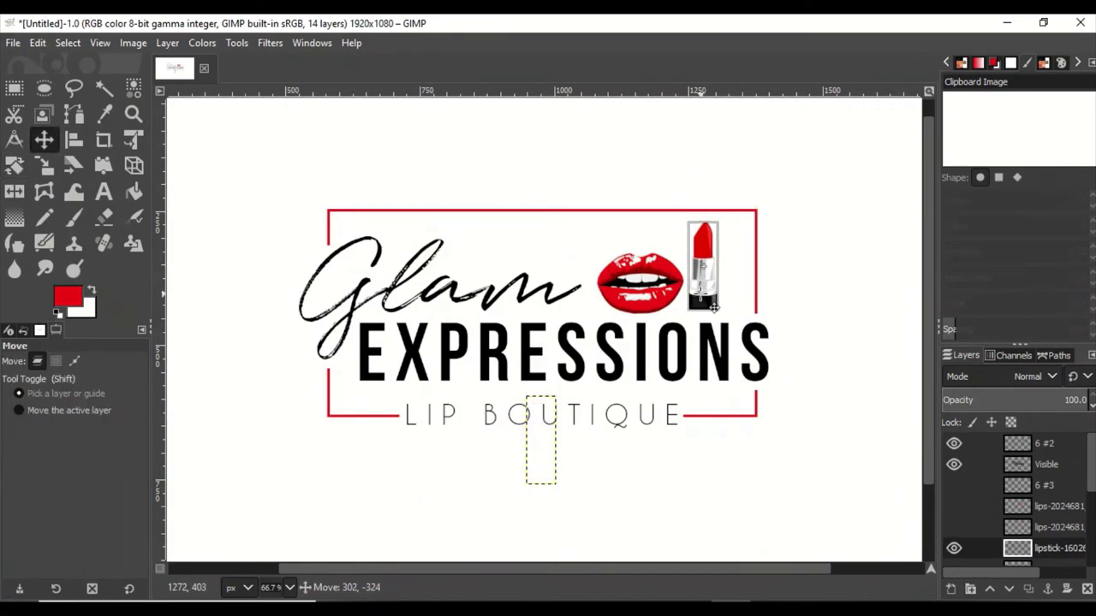
{"action": "key", "text": "2"}
{"action": "scroll", "coordinate": [656, 440], "scroll_direction": "up", "scroll_amount": 1}
{"action": "key", "text": "u"}
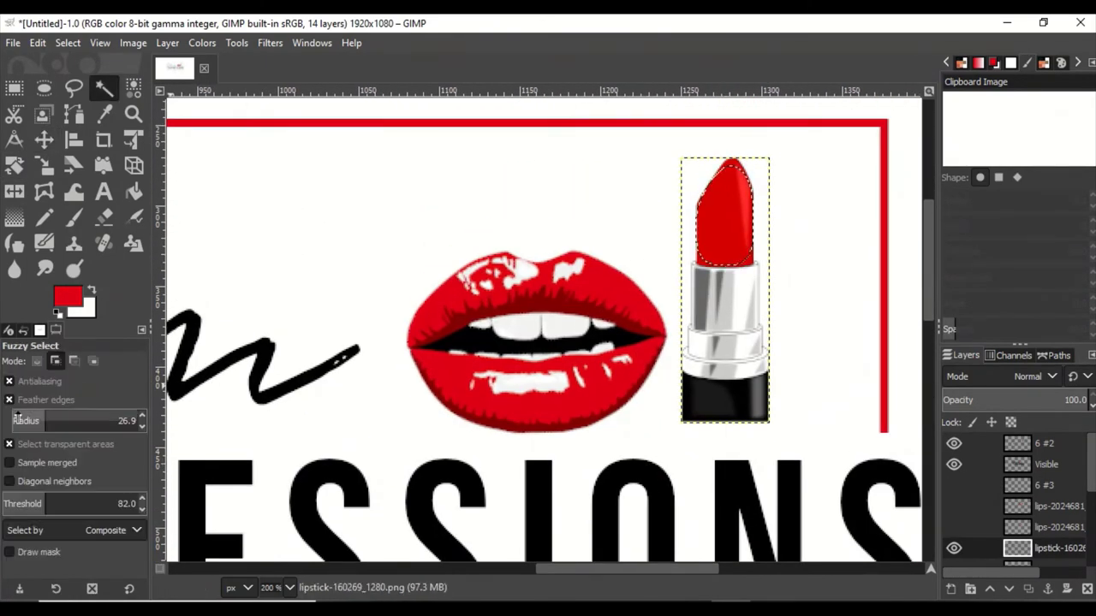
{"action": "left_click", "coordinate": [731, 245], "text": "shift"}
{"action": "scroll", "coordinate": [548, 326], "scroll_direction": "down", "scroll_amount": 4}
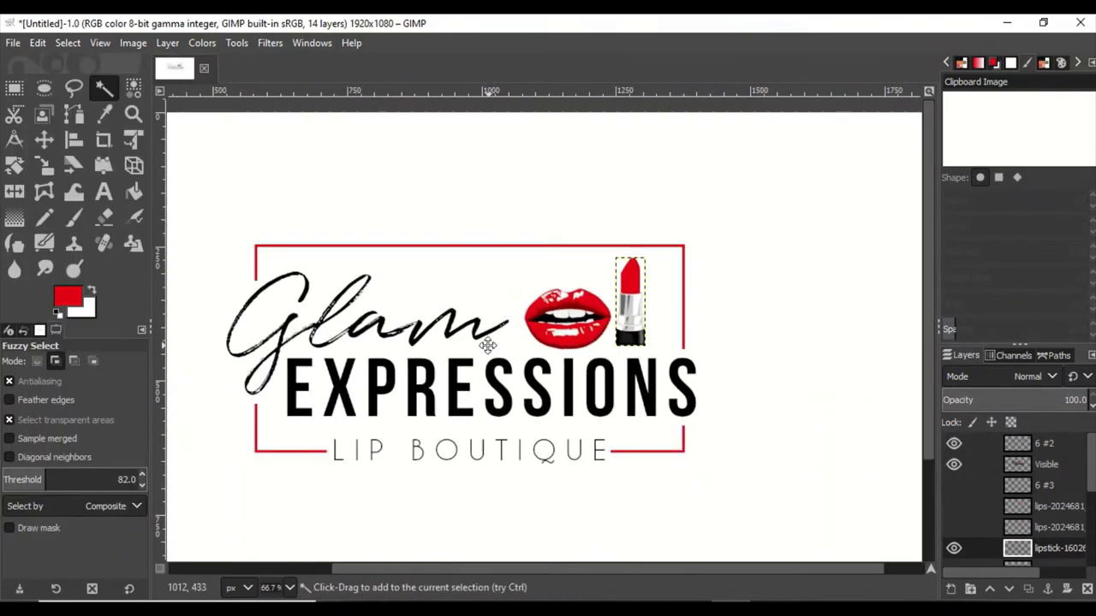
{"action": "scroll", "coordinate": [573, 315], "scroll_direction": "up", "scroll_amount": 4}
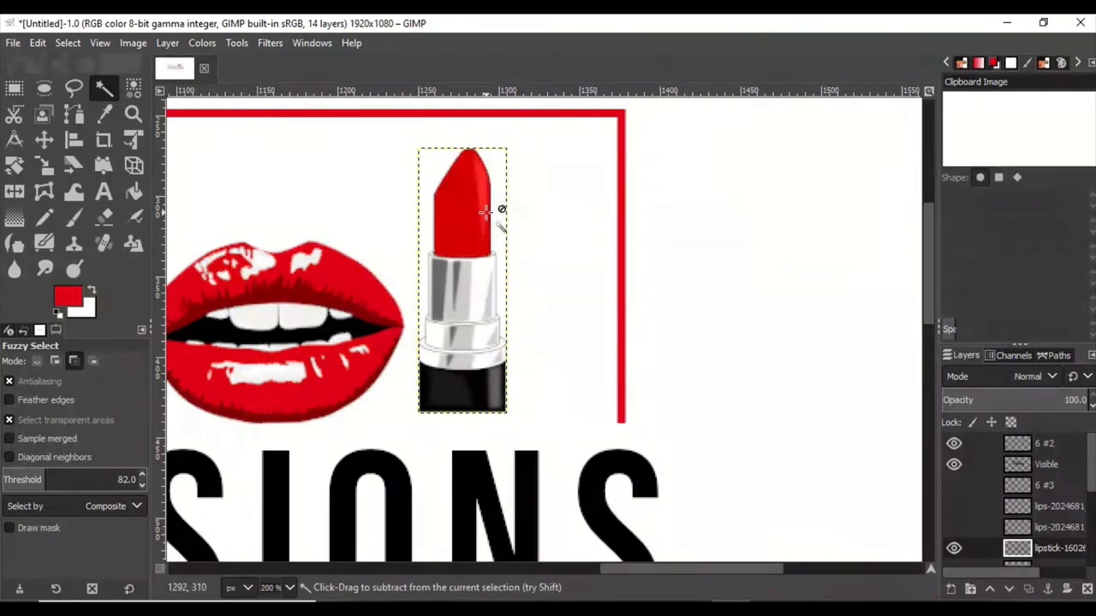
{"action": "scroll", "coordinate": [486, 211], "scroll_direction": "up", "scroll_amount": 1}
- Lower the '6 #2' glitter layer's opacity to about 25.3%
{"action": "key", "text": "shift+ctrl+j"}
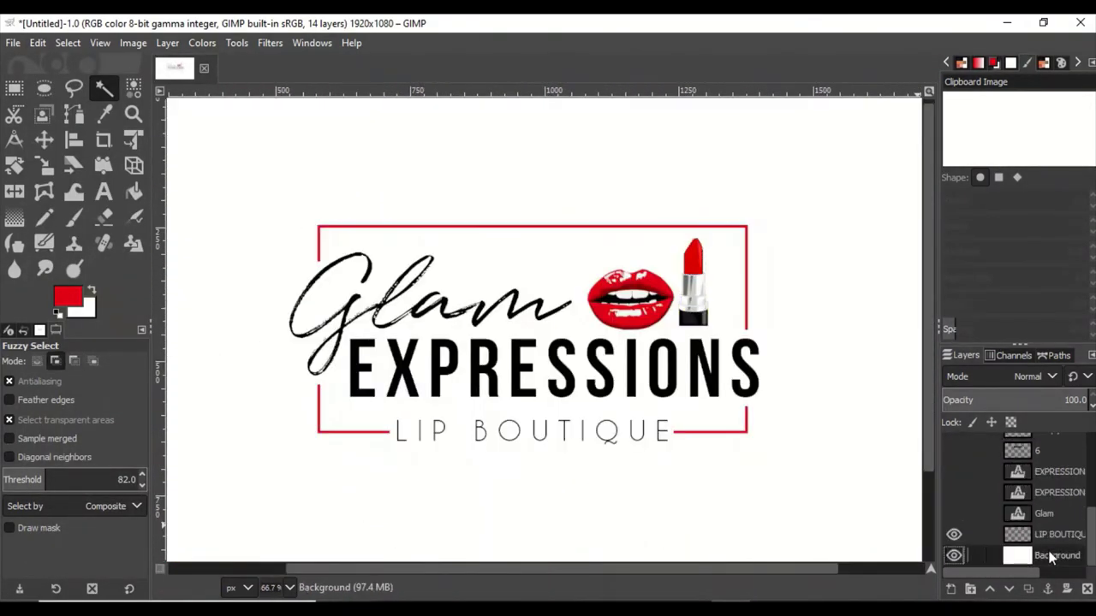
{"action": "key", "text": "minus"}
{"action": "scroll", "coordinate": [633, 531], "scroll_direction": "up", "scroll_amount": 2}
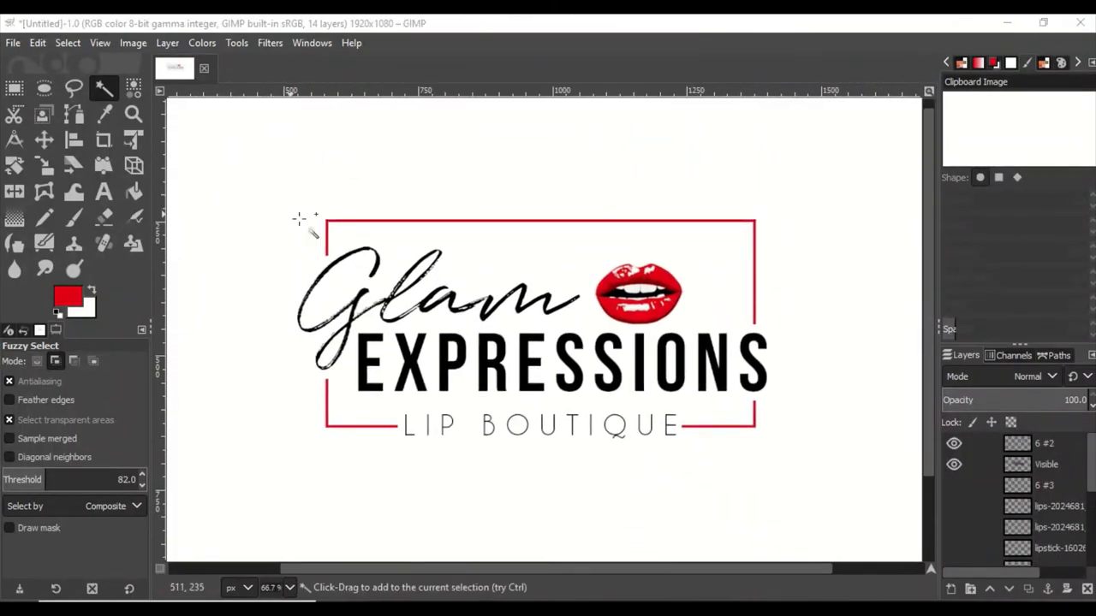
{"action": "left_click", "coordinate": [1040, 441]}
{"action": "left_click_drag", "start_coordinate": [1027, 400], "coordinate": [978, 400]}
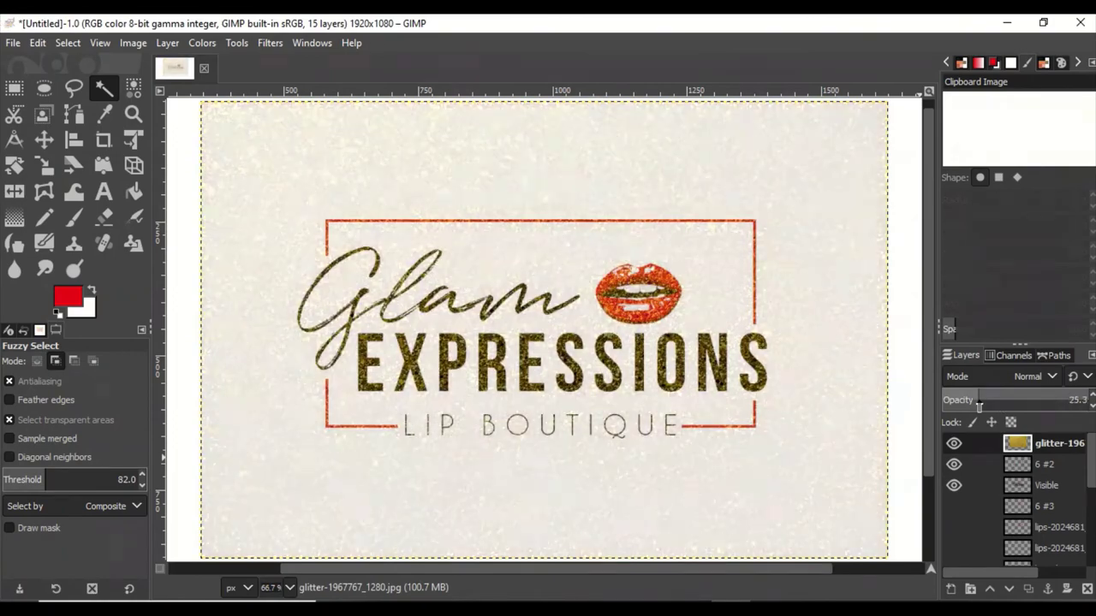
- Turn the Visible layer's lettering shape into a selection with Alpha to Selection
{"action": "left_click", "coordinate": [1059, 488]}
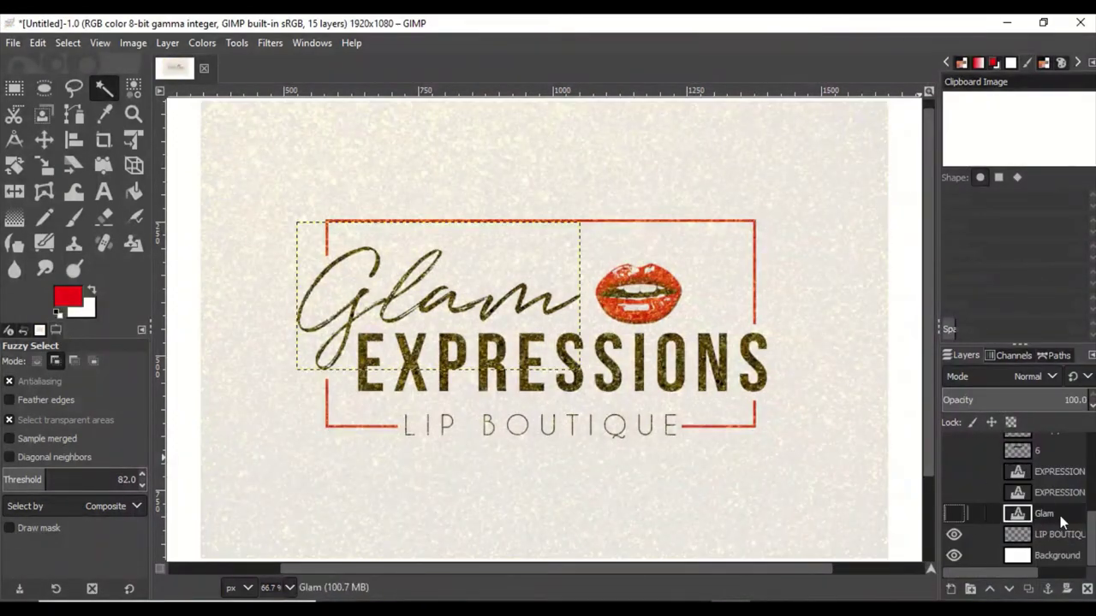
{"action": "right_click", "coordinate": [1060, 515]}
{"action": "key", "text": "Escape"}
{"action": "right_click", "coordinate": [1050, 491]}
{"action": "left_click", "coordinate": [957, 535]}
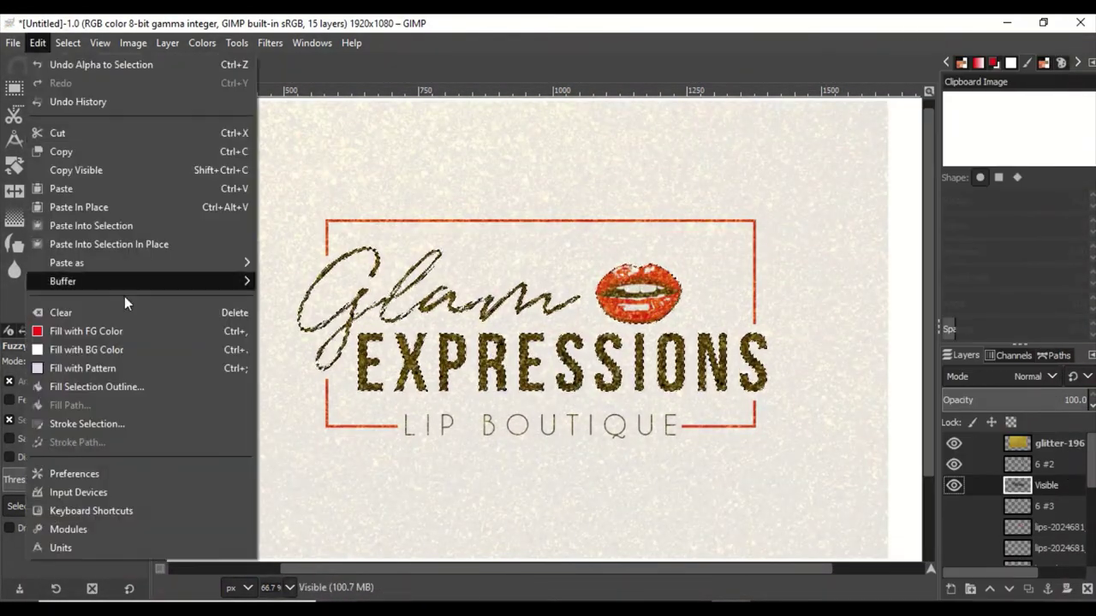
- Delete the glitter outside the lettering and inside a rectangle around the lips
{"action": "left_click", "coordinate": [1047, 445]}
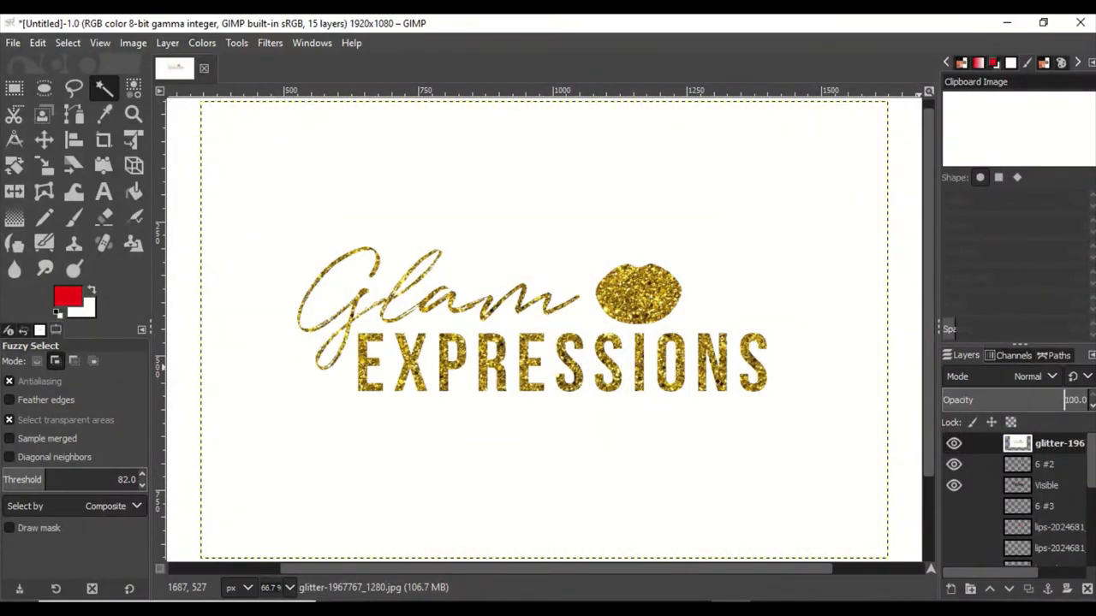
{"action": "key", "text": "ctrl+z"}
{"action": "key", "text": "ctrl+z"}
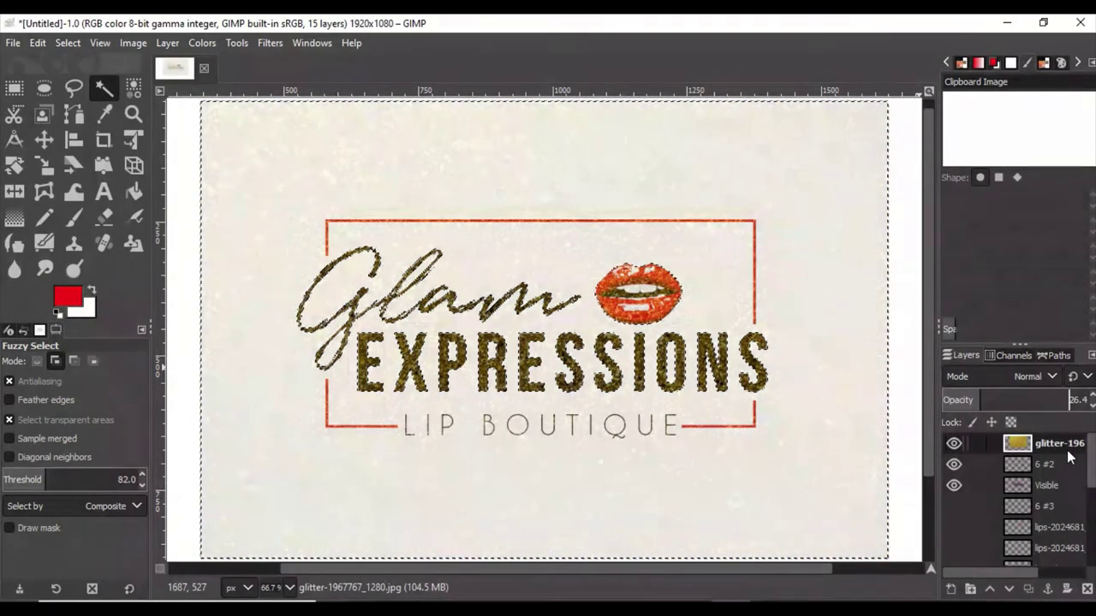
{"action": "key", "text": "Delete"}
{"action": "key", "text": "ctrl+z"}
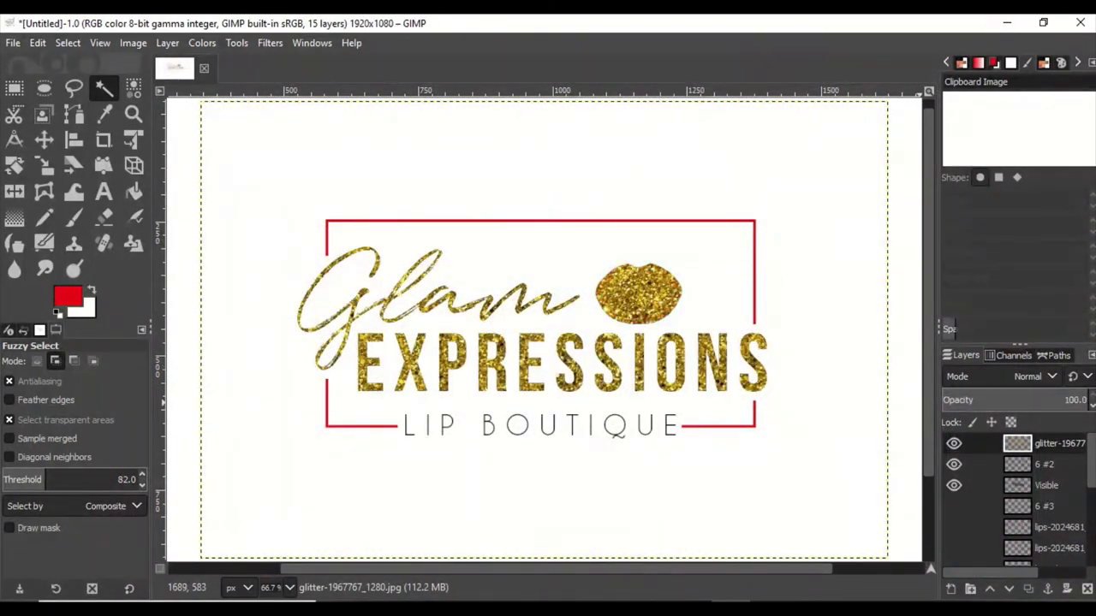
{"action": "left_click", "coordinate": [14, 87]}
{"action": "left_click_drag", "start_coordinate": [583, 254], "coordinate": [696, 324]}
{"action": "key", "text": "Delete"}
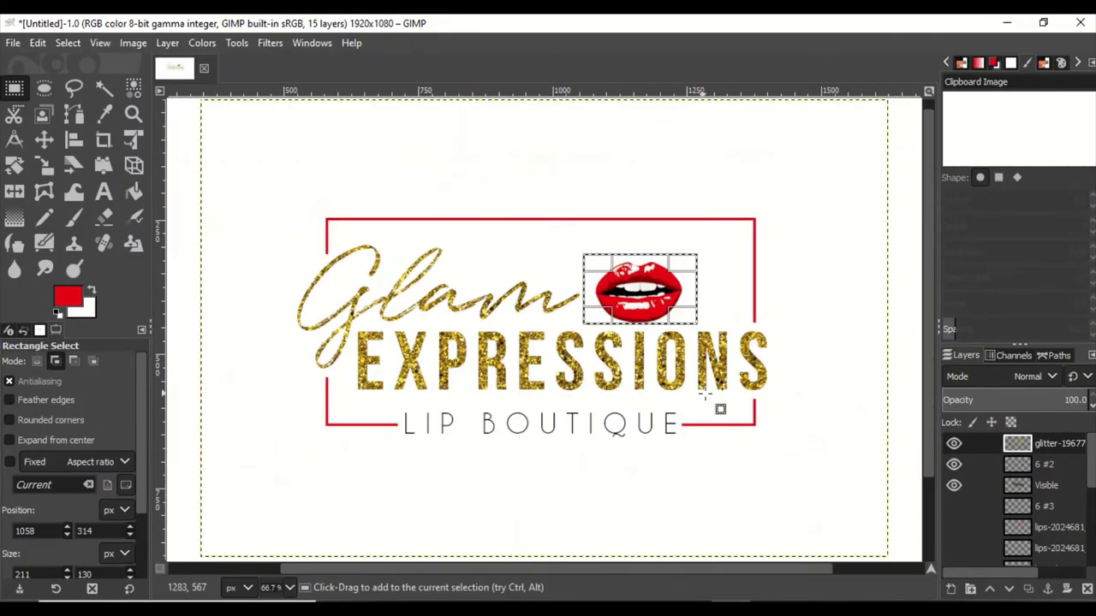
- Add a new red-filled layer over the lettering selection in HSL Color mode
{"action": "left_click", "coordinate": [1010, 468], "text": "alt"}
{"action": "key", "text": "shift+ctrl+n"}
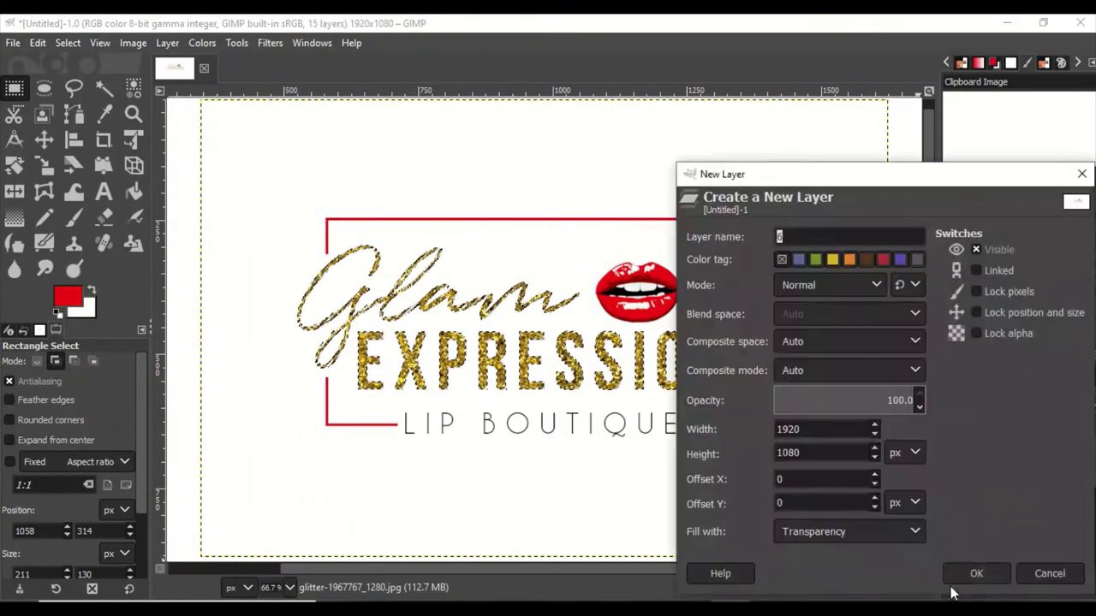
{"action": "key", "text": "Return"}
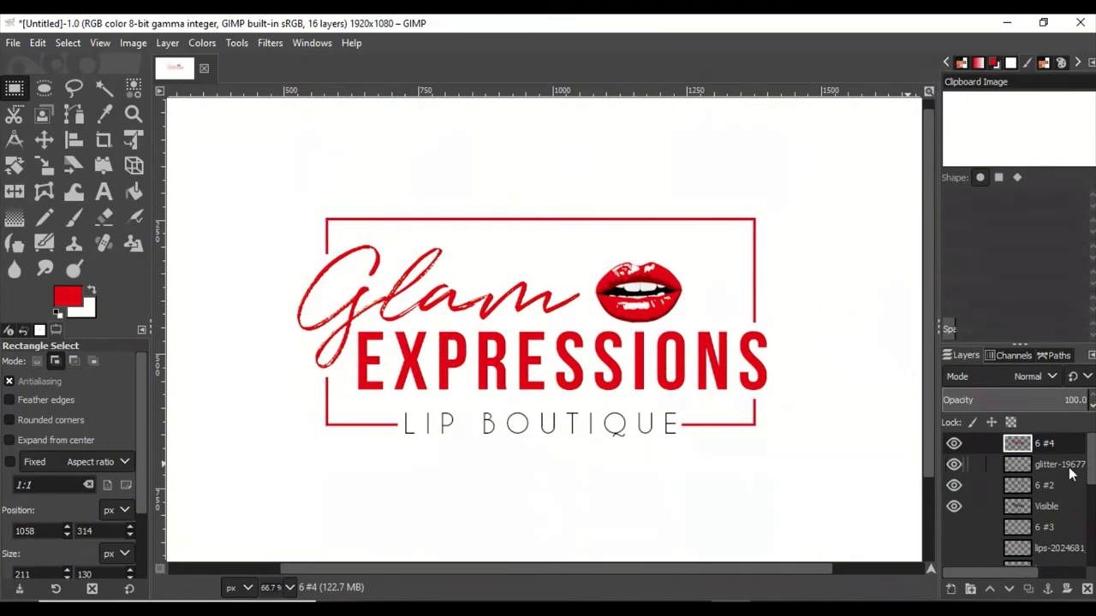
{"action": "scroll", "coordinate": [1038, 379], "scroll_direction": "down", "scroll_amount": 2}
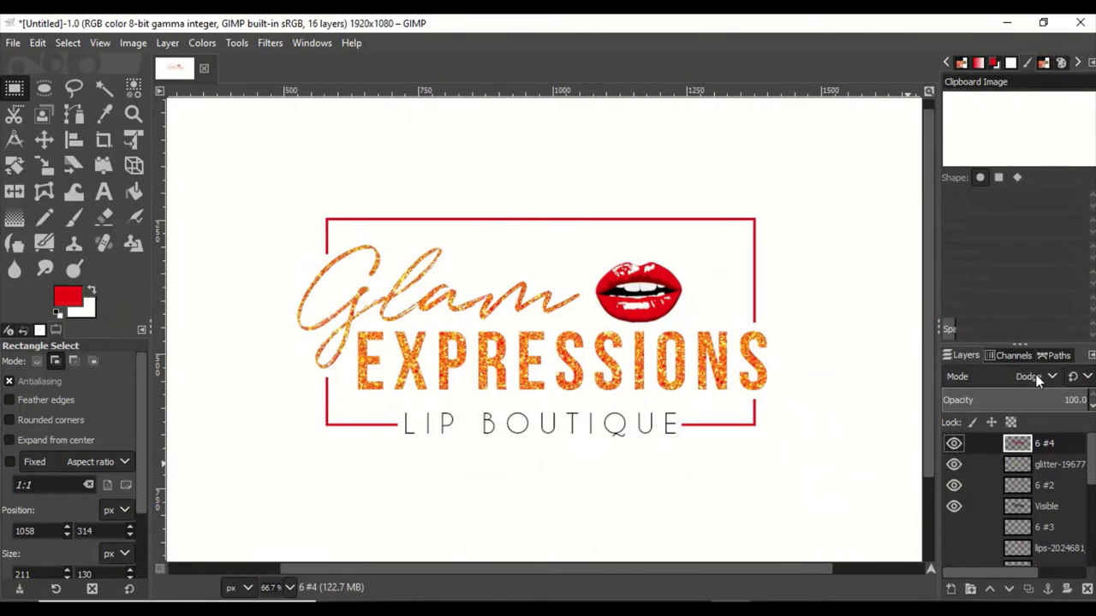
{"action": "scroll", "coordinate": [1038, 379], "scroll_direction": "down", "scroll_amount": 3}
{"action": "scroll", "coordinate": [1039, 379], "scroll_direction": "down", "scroll_amount": 5}
{"action": "left_click", "coordinate": [1038, 380]}
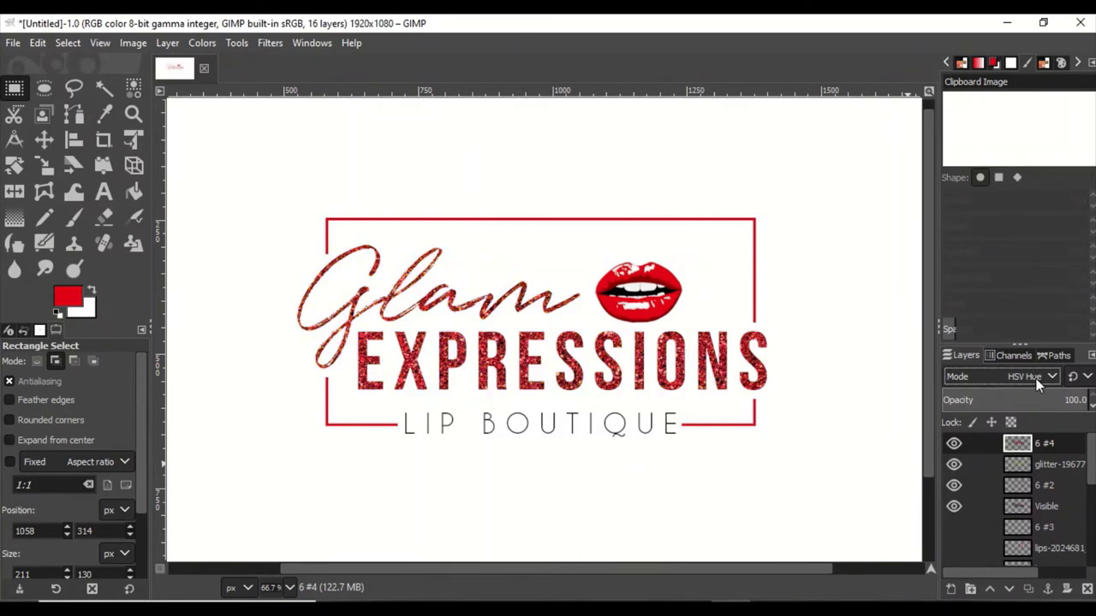
{"action": "scroll", "coordinate": [1035, 376], "scroll_direction": "down", "scroll_amount": 2}
{"action": "scroll", "coordinate": [1035, 376], "scroll_direction": "down", "scroll_amount": 6}
{"action": "scroll", "coordinate": [1034, 376], "scroll_direction": "up", "scroll_amount": 6}
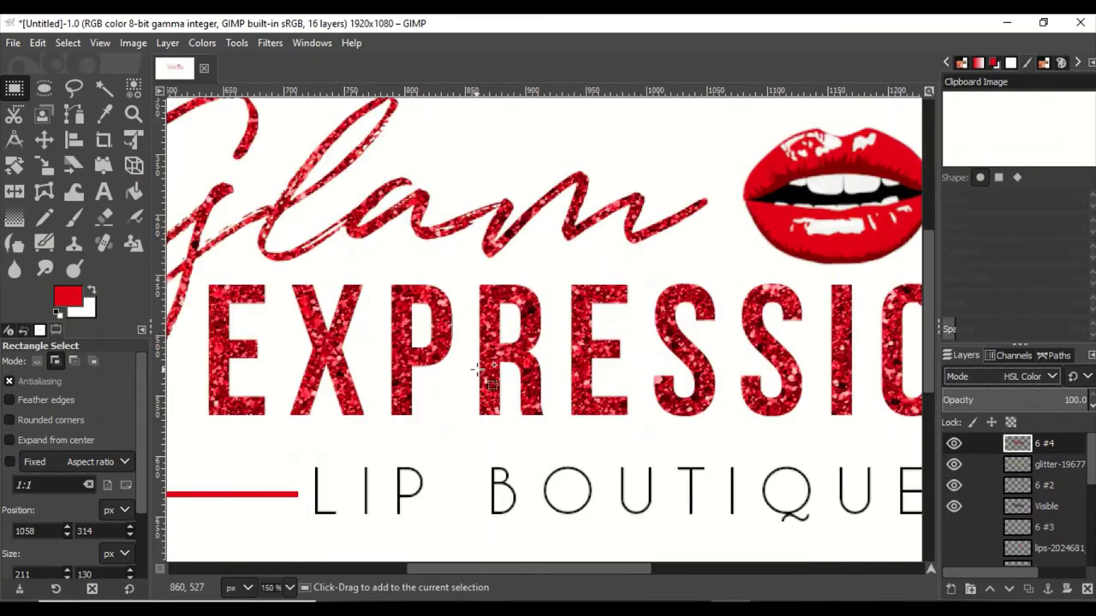
- Raise Red in Color Balance to strengthen the red glitter
{"action": "key", "text": "1"}
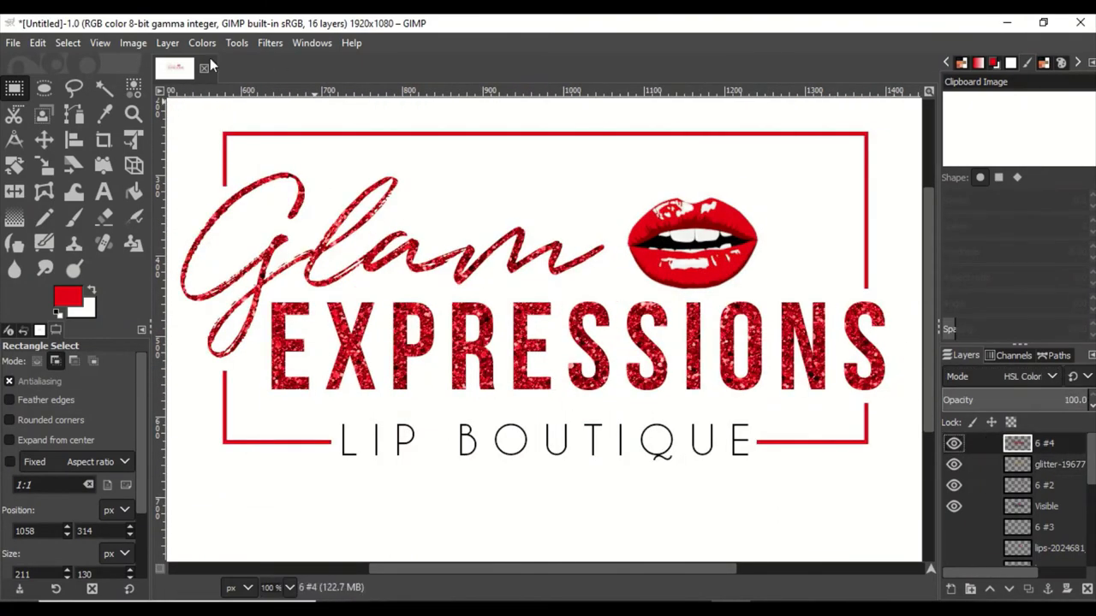
{"action": "left_click", "coordinate": [202, 42]}
{"action": "left_click", "coordinate": [232, 68]}
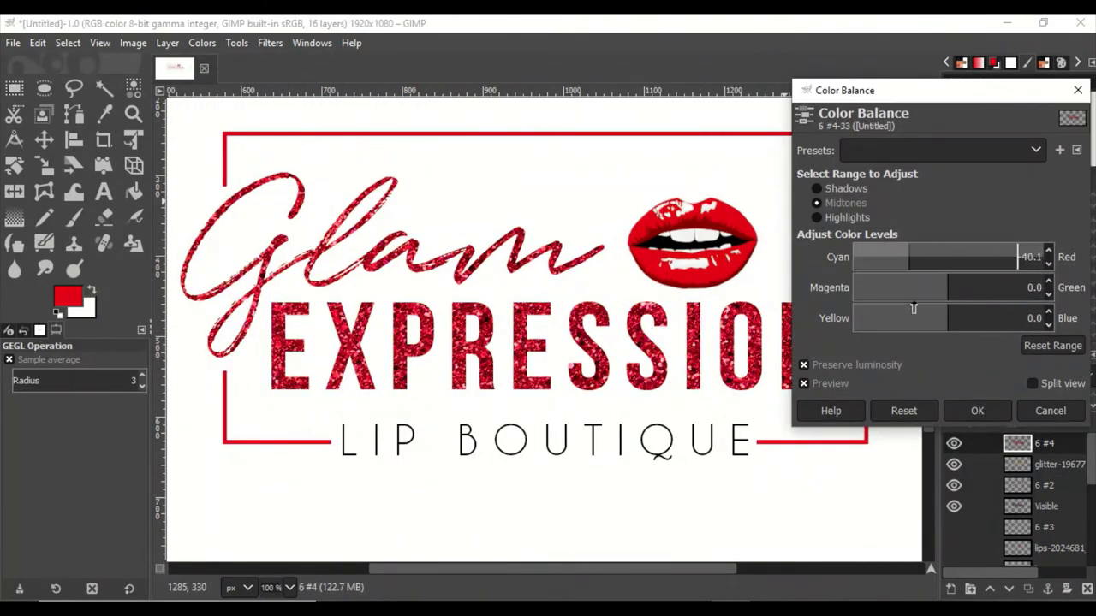
{"action": "left_click", "coordinate": [982, 412]}
{"action": "scroll", "coordinate": [676, 524], "scroll_direction": "down", "scroll_amount": 1}
{"action": "scroll", "coordinate": [667, 516], "scroll_direction": "up", "scroll_amount": 1}
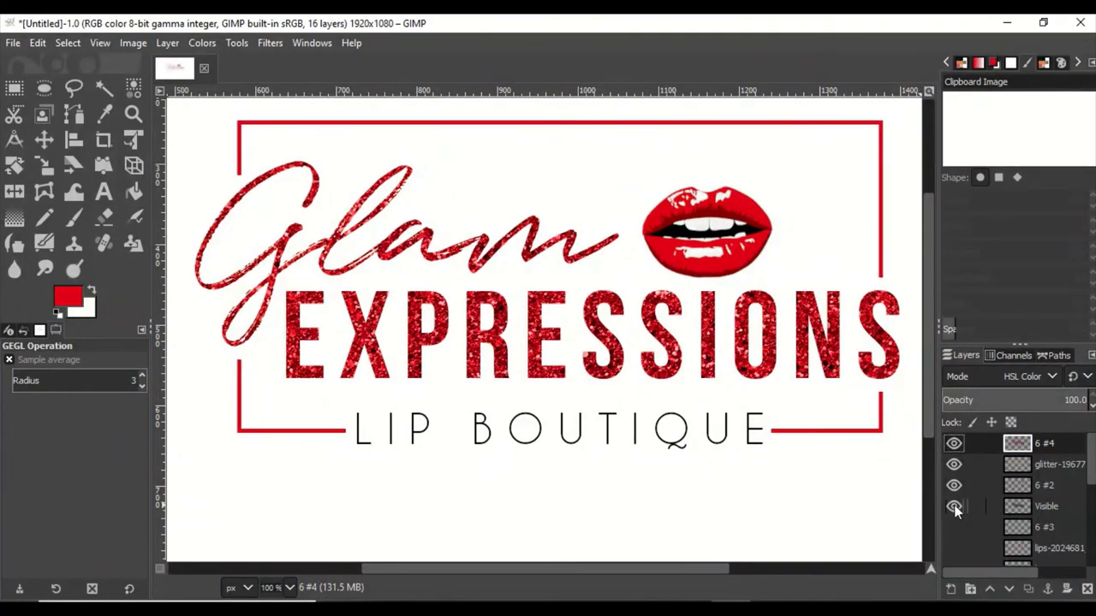
- Hide the white Background and create the merged Visible #1 layer from the visible logo
{"action": "scroll", "coordinate": [1027, 496], "scroll_direction": "up", "scroll_amount": 3}
{"action": "left_click", "coordinate": [1044, 469]}
{"action": "scroll", "coordinate": [1027, 497], "scroll_direction": "down", "scroll_amount": 3}
{"action": "left_click", "coordinate": [1053, 512]}
{"action": "scroll", "coordinate": [963, 526], "scroll_direction": "up", "scroll_amount": 2}
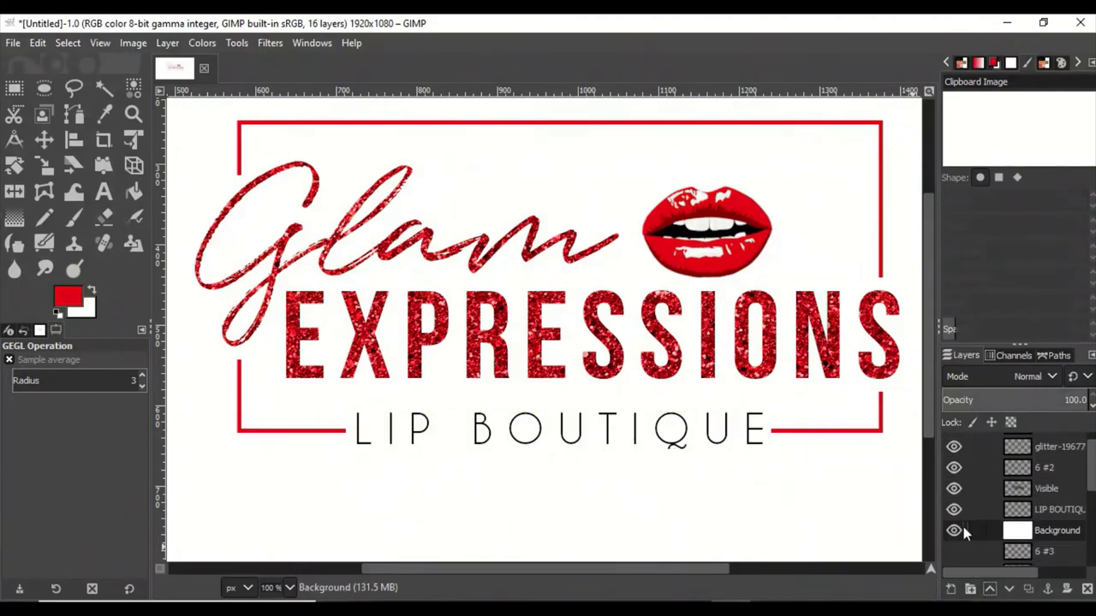
{"action": "left_click", "coordinate": [954, 531]}
{"action": "right_click", "coordinate": [1058, 449]}
{"action": "left_click", "coordinate": [984, 137]}
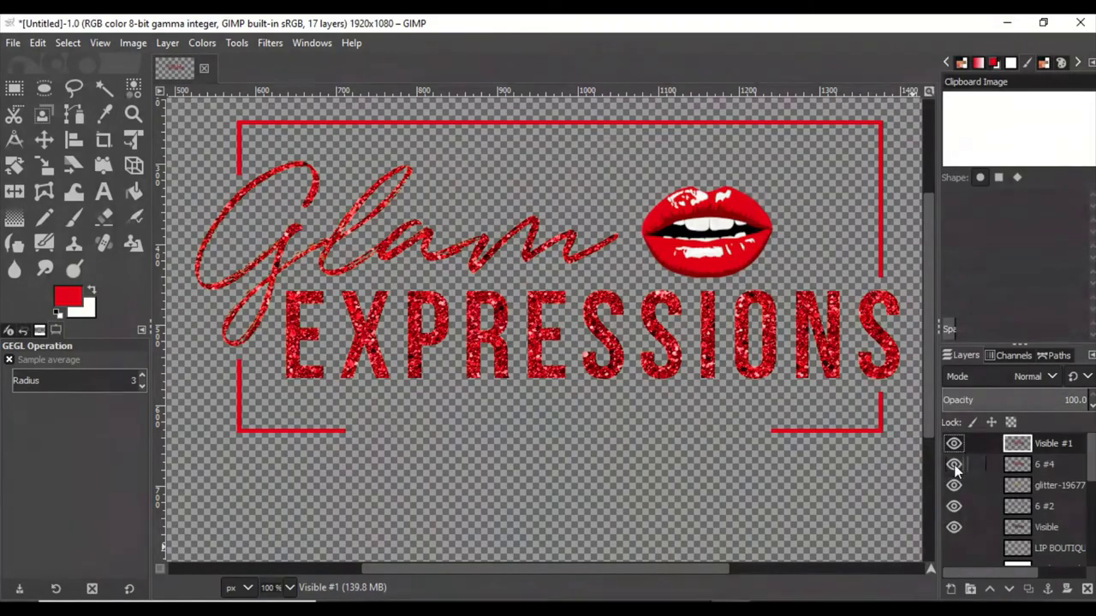
{"action": "left_click", "coordinate": [954, 444], "text": "shift"}
- Preview a black Drop Shadow on the logo, then discard it
{"action": "left_click", "coordinate": [270, 43]}
{"action": "left_click", "coordinate": [548, 310]}
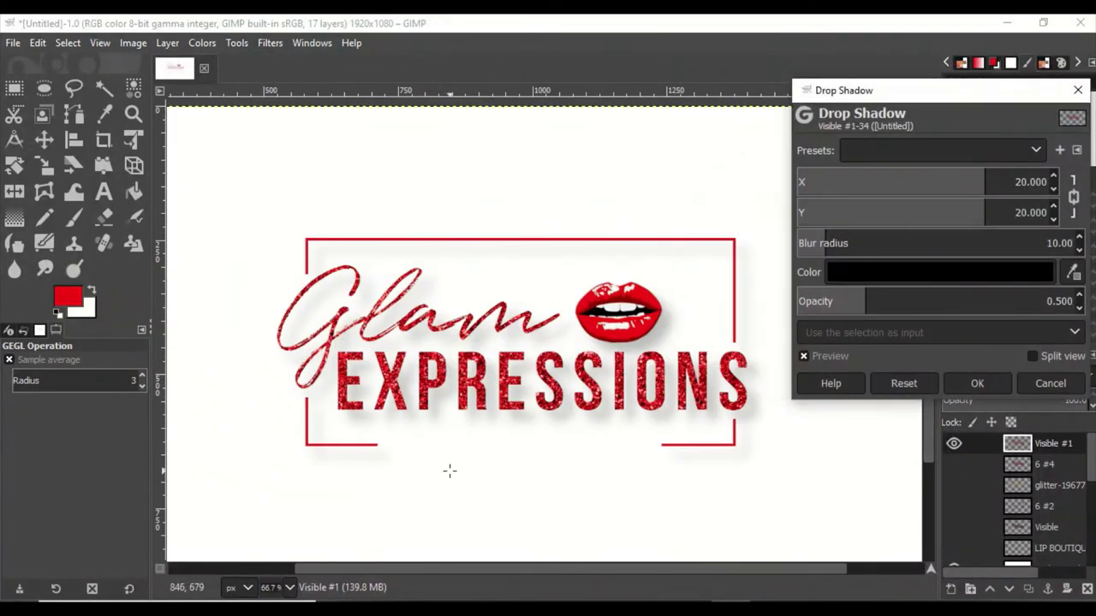
{"action": "left_click", "coordinate": [984, 269]}
{"action": "left_click", "coordinate": [961, 375]}
{"action": "left_click", "coordinate": [1006, 377]}
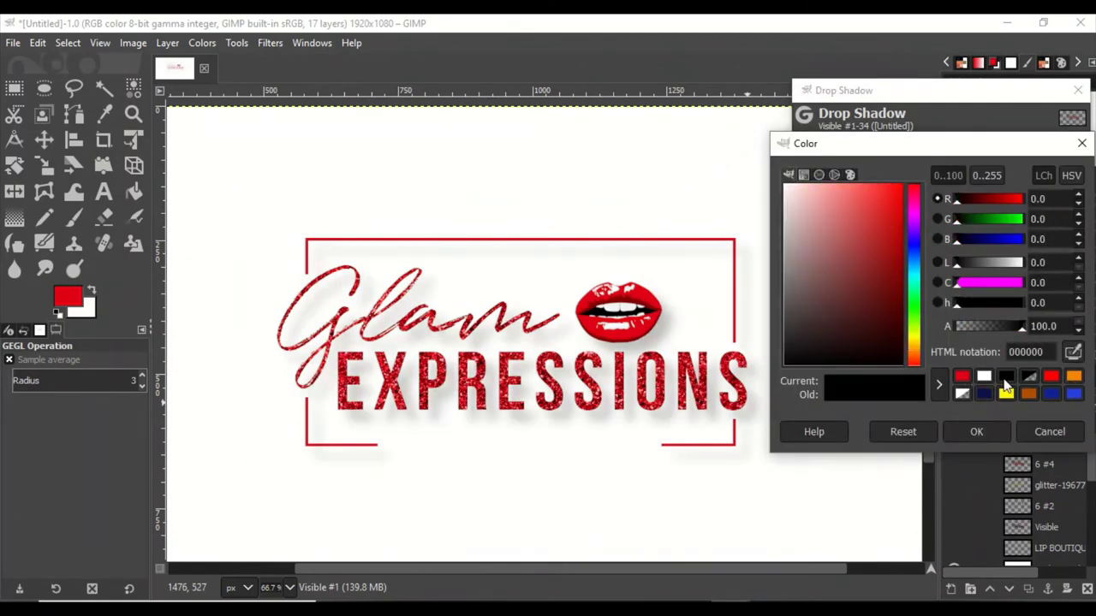
{"action": "left_click", "coordinate": [1050, 432]}
- Preview a black Long Shadow fading over a fixed length, then cancel it
{"action": "left_click", "coordinate": [1049, 384]}
{"action": "left_click", "coordinate": [270, 43]}
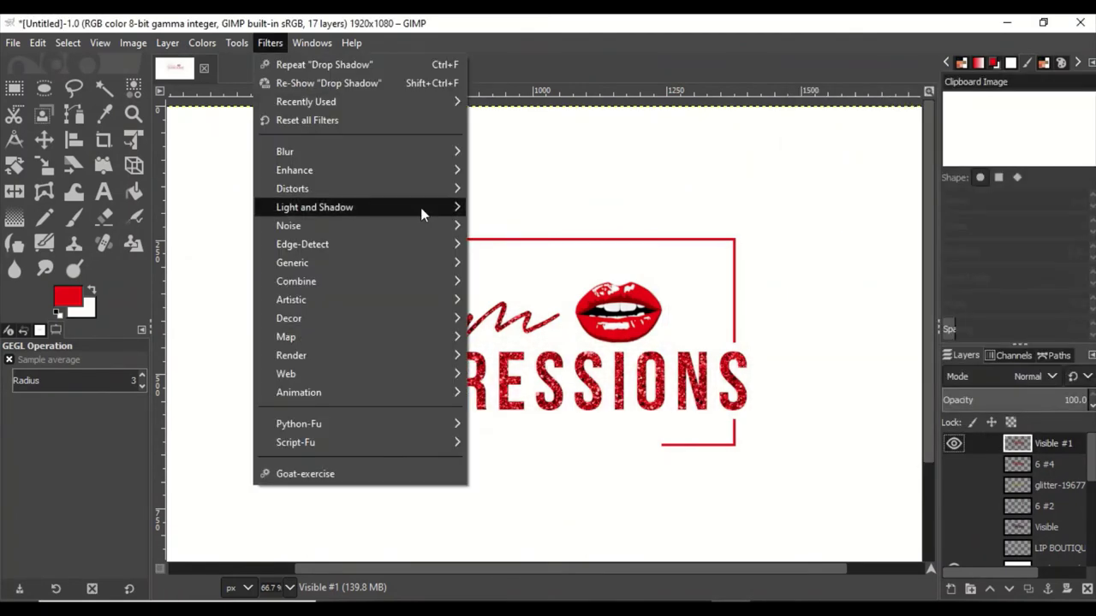
{"action": "left_click", "coordinate": [1006, 368]}
{"action": "left_click", "coordinate": [975, 423]}
{"action": "scroll", "coordinate": [798, 236], "scroll_direction": "down", "scroll_amount": 3}
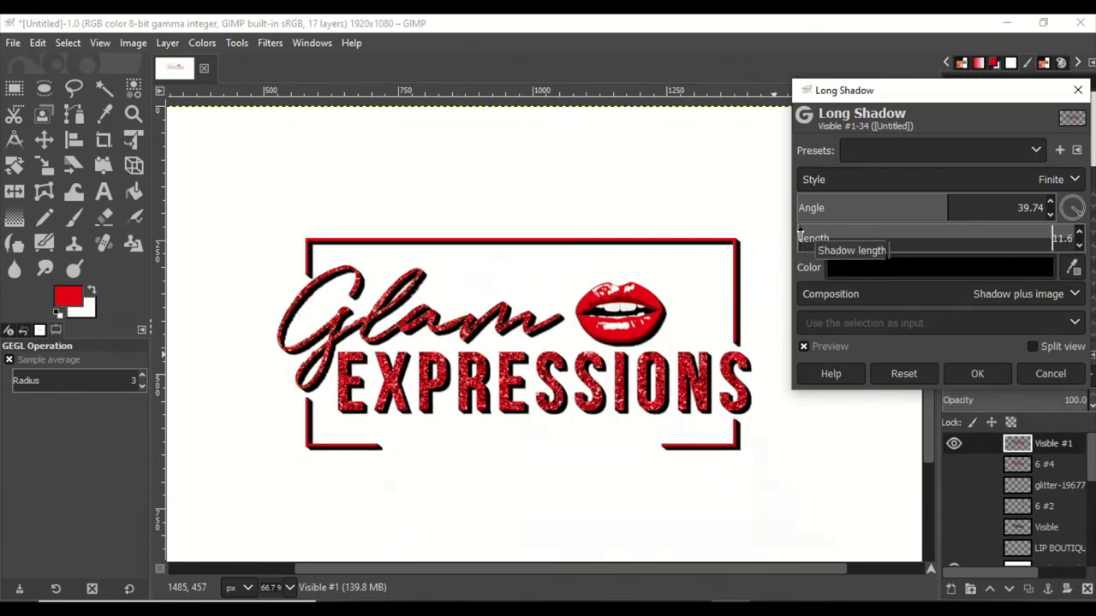
{"action": "left_click", "coordinate": [913, 179]}
{"action": "left_click", "coordinate": [847, 260]}
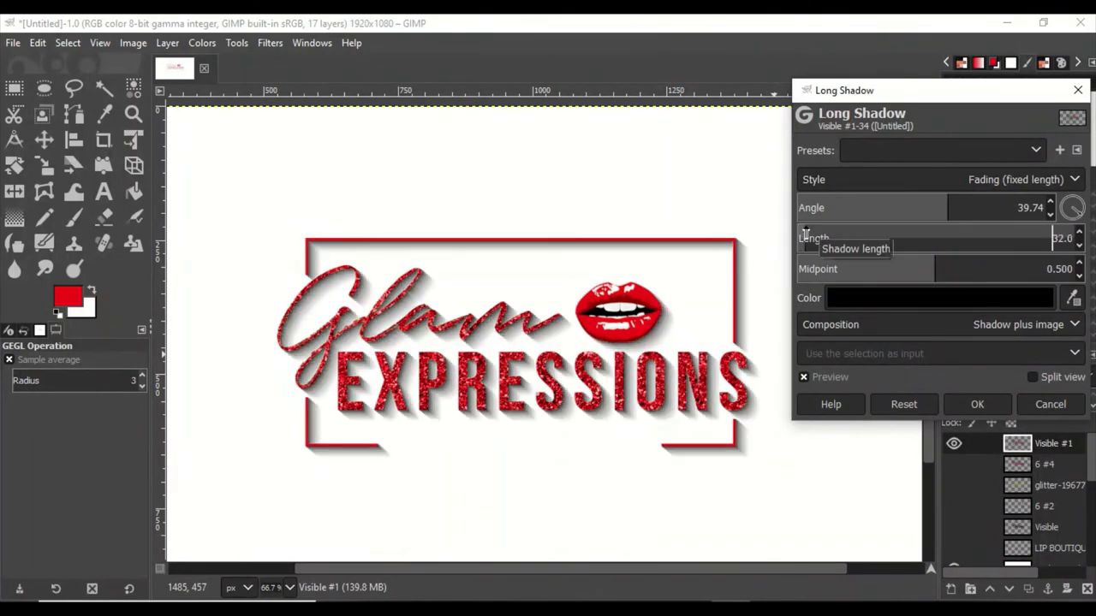
{"action": "scroll", "coordinate": [803, 238], "scroll_direction": "up", "scroll_amount": 5}
{"action": "scroll", "coordinate": [803, 238], "scroll_direction": "down", "scroll_amount": 2}
{"action": "scroll", "coordinate": [803, 238], "scroll_direction": "down", "scroll_amount": 4}
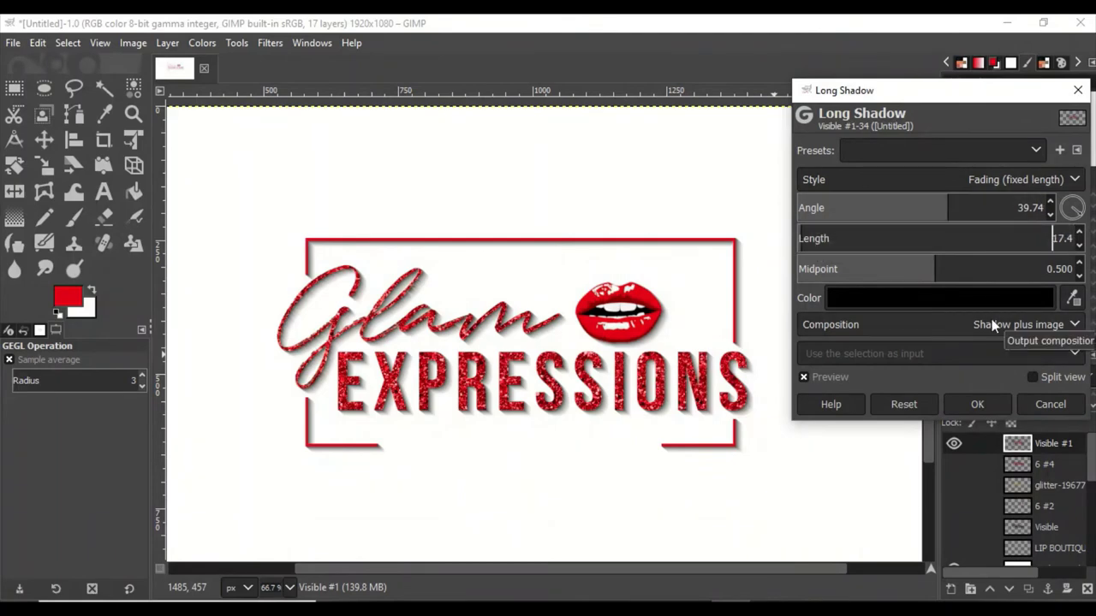
{"action": "key", "text": "Escape"}
- Preview a red Supernova burst on the G of Glam, then cancel it
{"action": "left_click", "coordinate": [270, 42]}
{"action": "left_click", "coordinate": [547, 210]}
{"action": "left_click", "coordinate": [953, 425]}
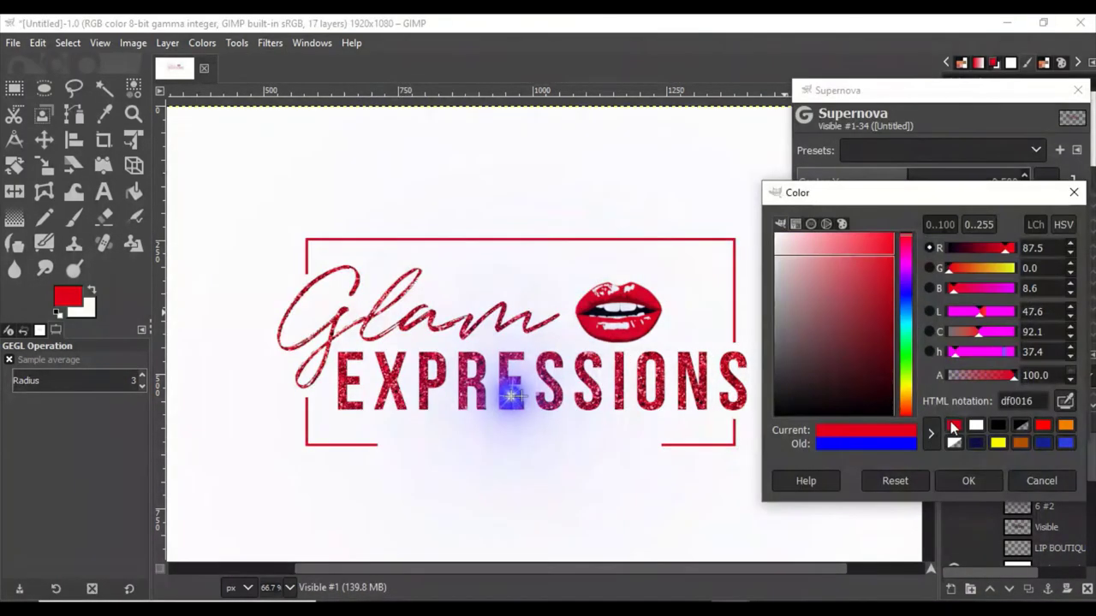
{"action": "left_click", "coordinate": [968, 480]}
{"action": "mouse_move", "coordinate": [403, 259]}
{"action": "left_mouse_down"}
{"action": "mouse_move", "coordinate": [375, 305]}
{"action": "mouse_move", "coordinate": [607, 300]}
{"action": "left_mouse_up"}
{"action": "left_click", "coordinate": [1050, 424]}
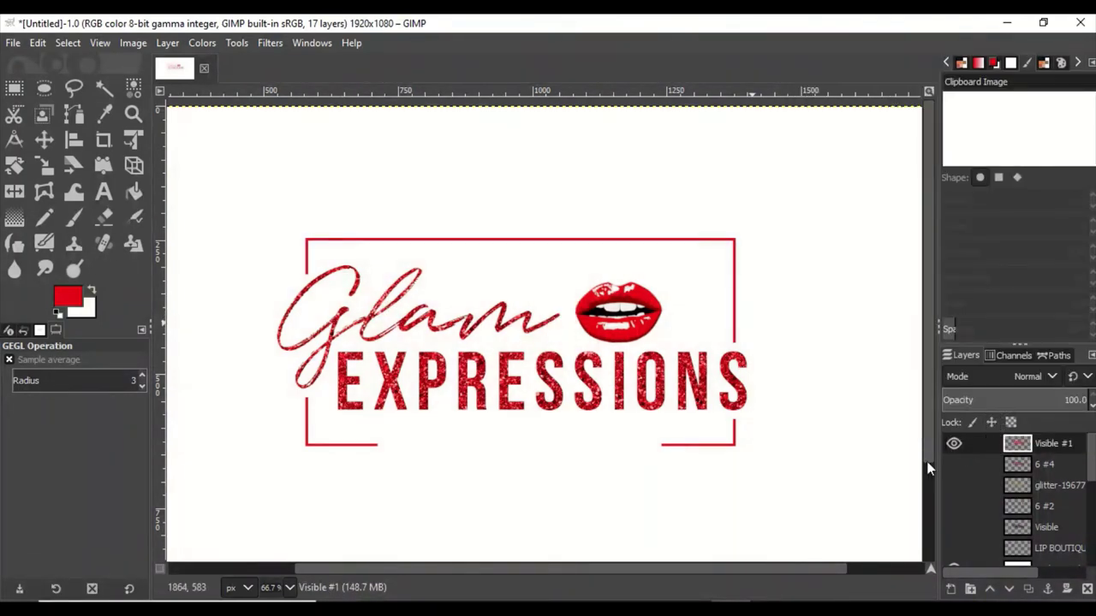
- Try a Drop Shadow with adjusted blur and opacity, then discard it
{"action": "left_click", "coordinate": [269, 42]}
{"action": "left_click", "coordinate": [517, 308]}
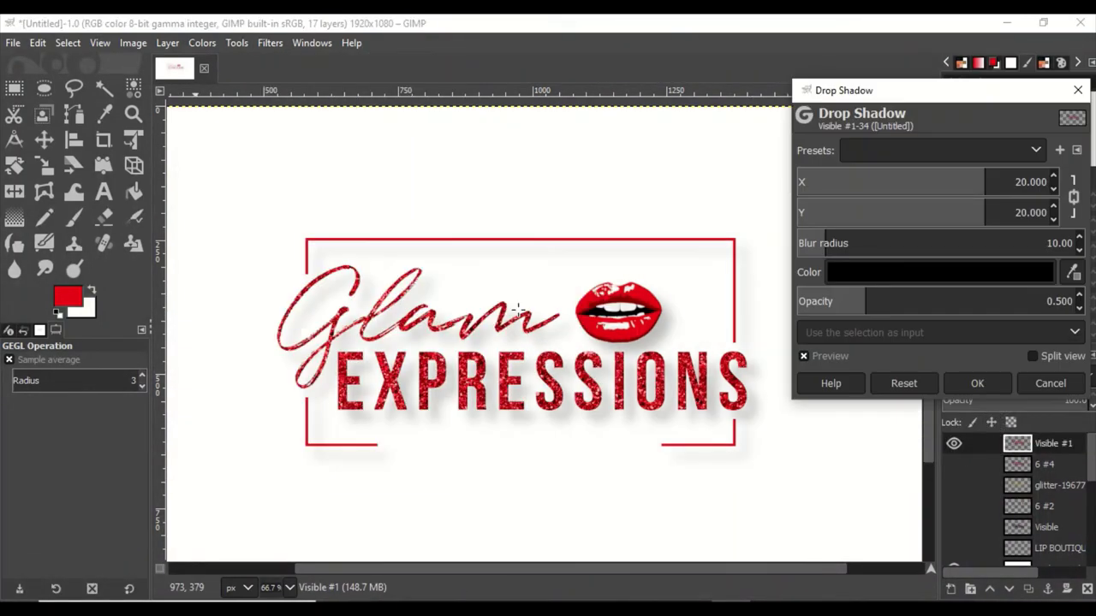
{"action": "left_click", "coordinate": [826, 243]}
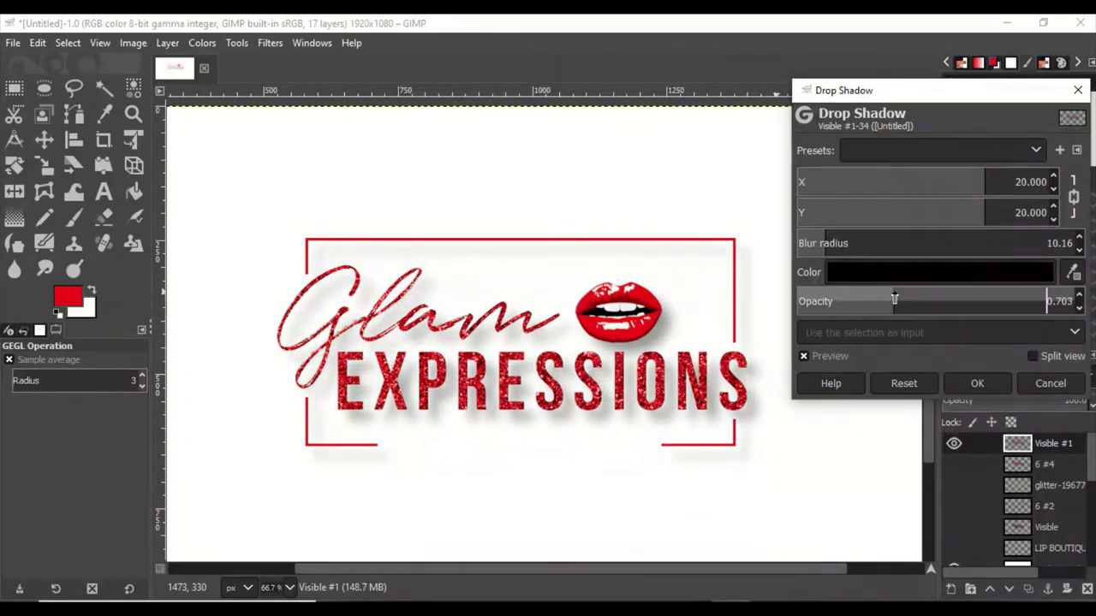
{"action": "left_click_drag", "start_coordinate": [896, 303], "coordinate": [843, 303]}
{"action": "left_click", "coordinate": [977, 383]}
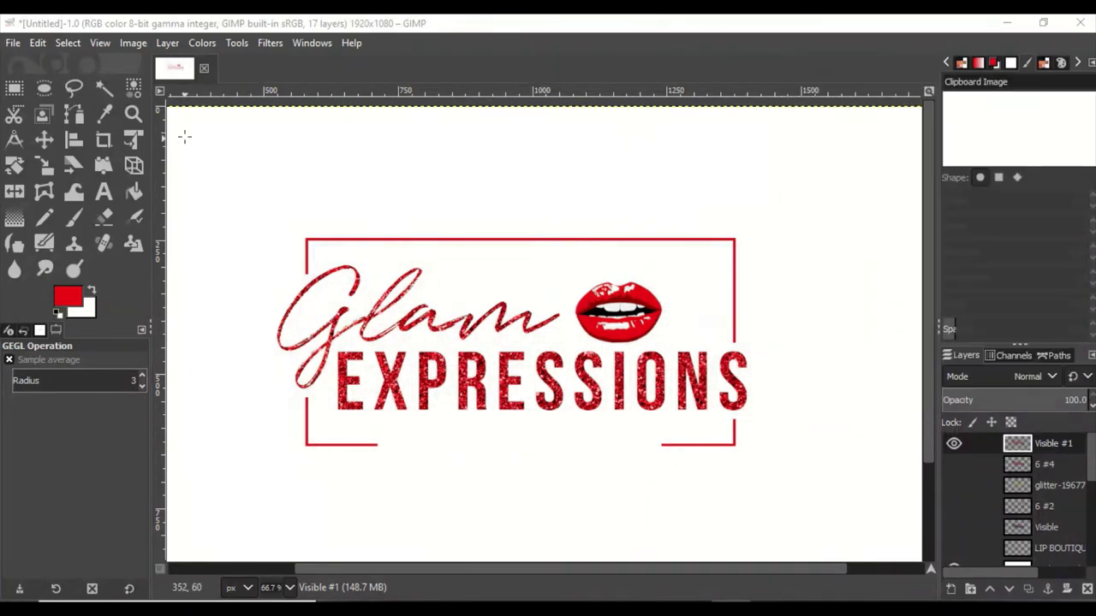
- Start a red Long Shadow at a 45° angle with a shorter length
{"action": "left_click", "coordinate": [269, 43]}
{"action": "left_click", "coordinate": [558, 333]}
{"action": "left_click", "coordinate": [908, 202]}
{"action": "left_click_drag", "start_coordinate": [909, 202], "coordinate": [945, 205]}
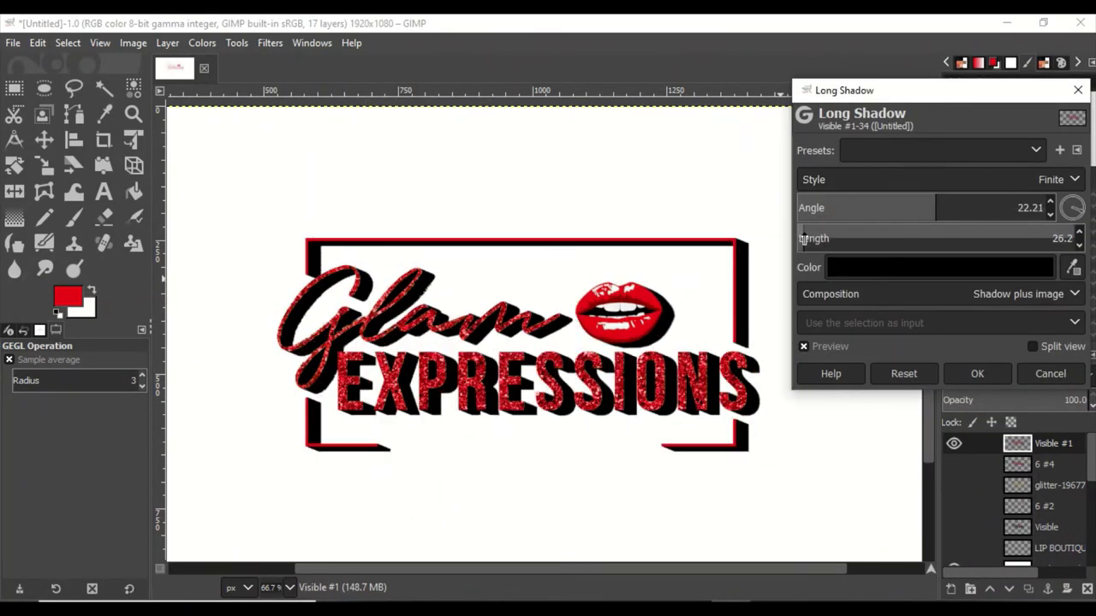
{"action": "left_click", "coordinate": [977, 268]}
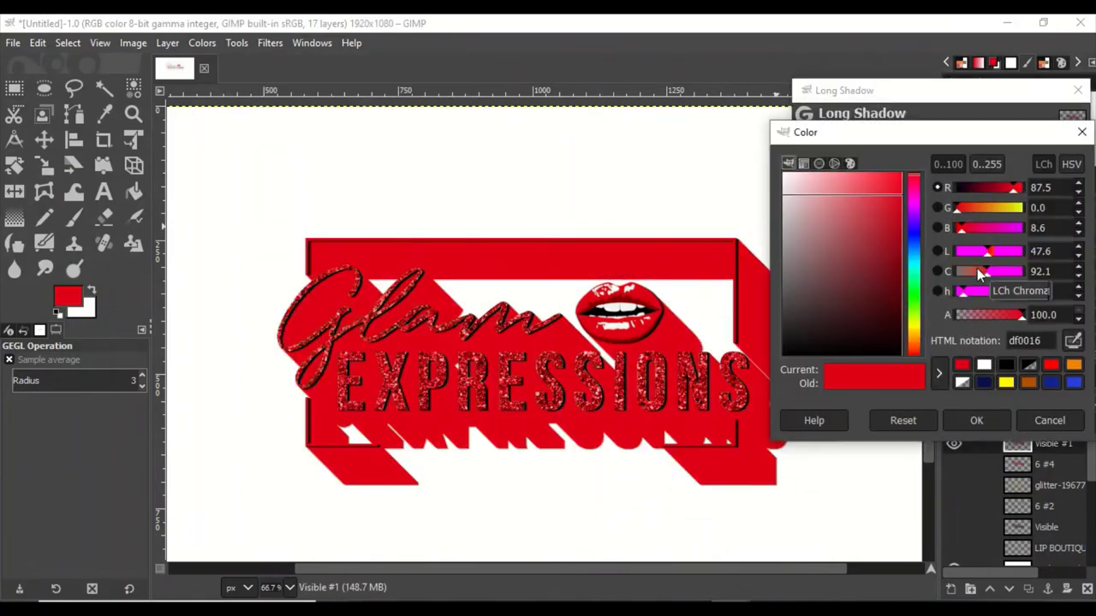
{"action": "left_click", "coordinate": [976, 420]}
{"action": "left_click_drag", "start_coordinate": [856, 238], "coordinate": [822, 238]}
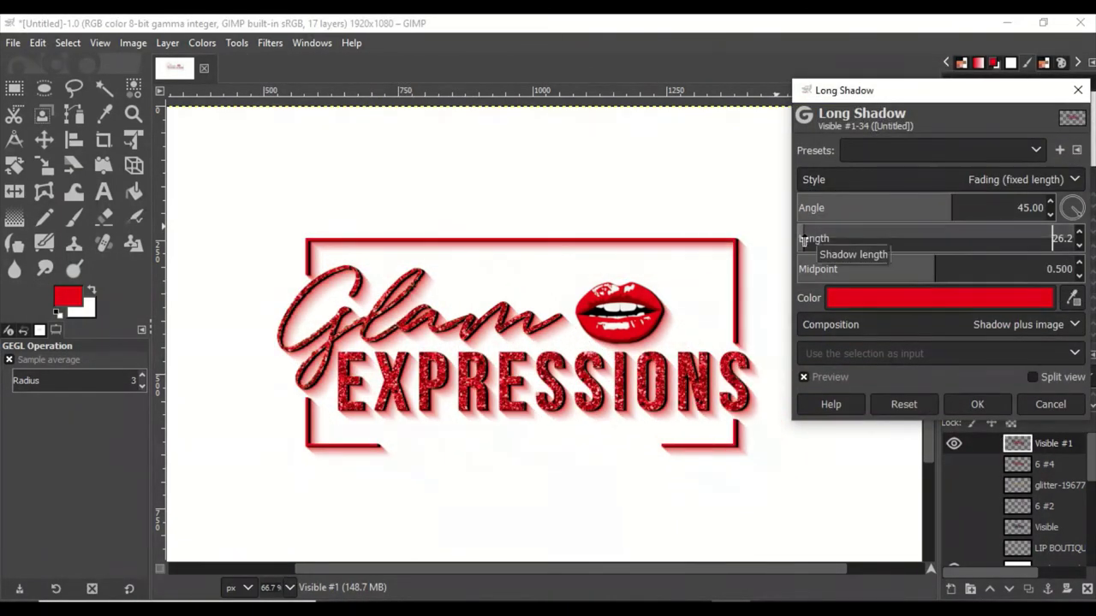
- Apply the red Long Shadow in Fading style, shortened to 7.6 with a soft fade
{"action": "left_click", "coordinate": [942, 297]}
{"action": "left_click", "coordinate": [924, 394]}
{"action": "left_click", "coordinate": [939, 450]}
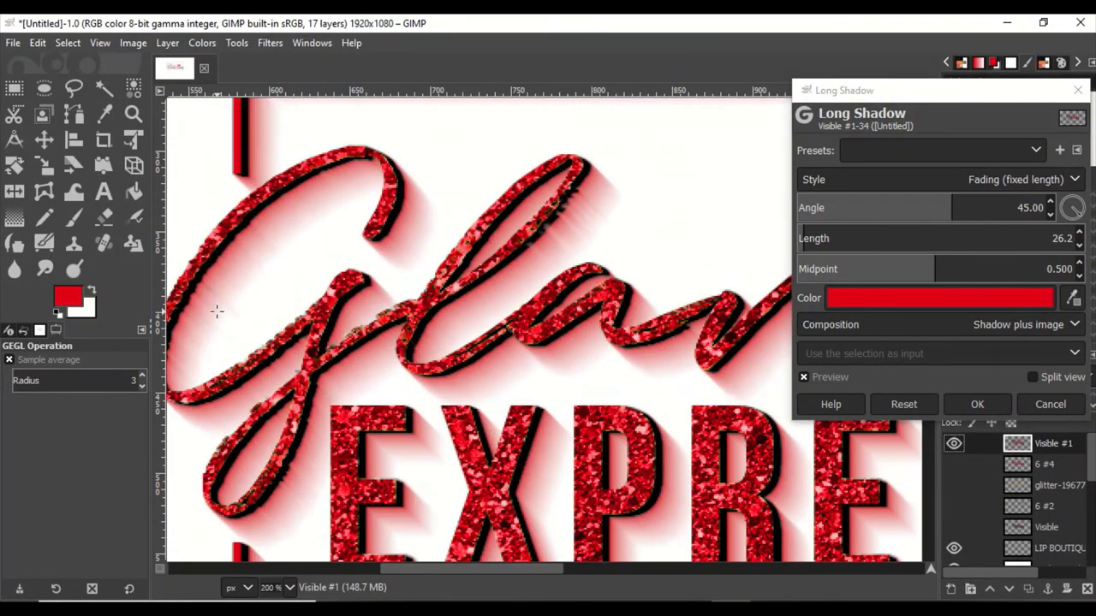
{"action": "left_click", "coordinate": [986, 180]}
{"action": "left_click", "coordinate": [1019, 241]}
{"action": "left_click_drag", "start_coordinate": [812, 238], "coordinate": [830, 250]}
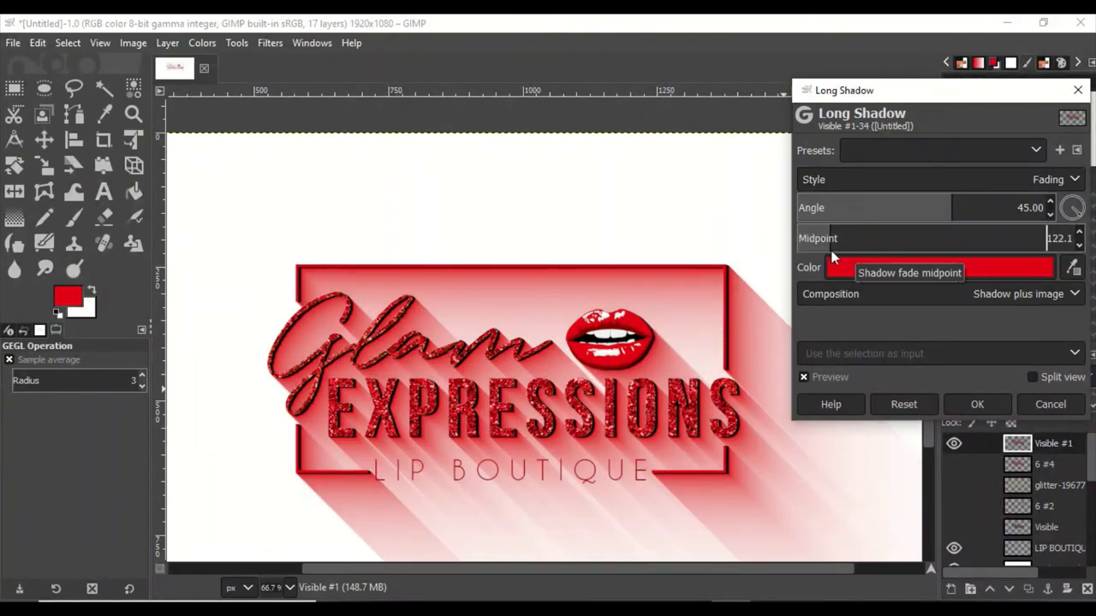
{"action": "key", "text": "Escape"}
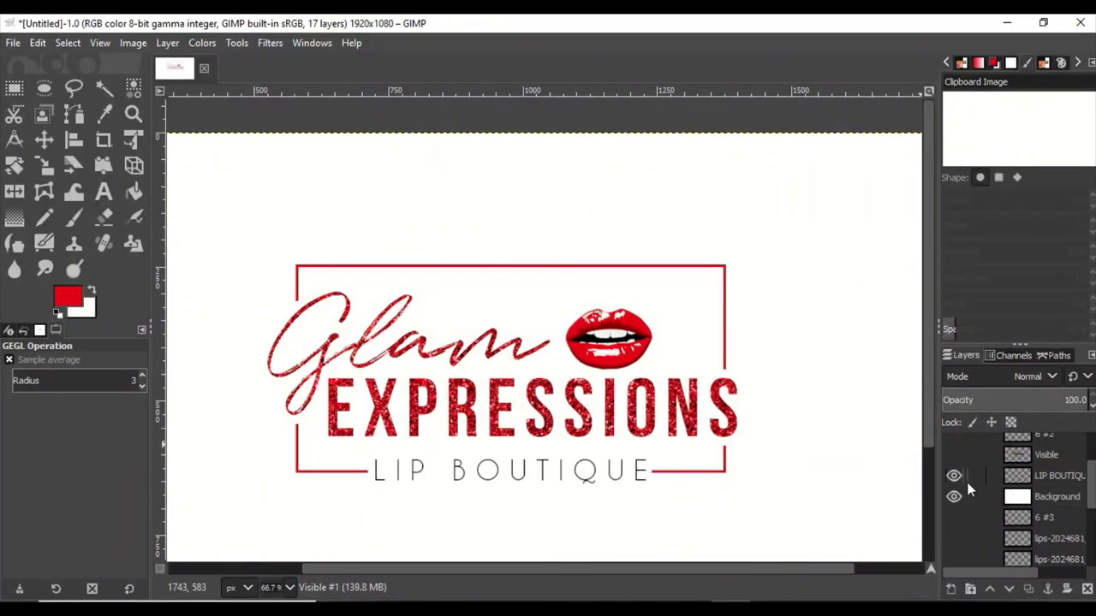
{"action": "left_click", "coordinate": [820, 239]}
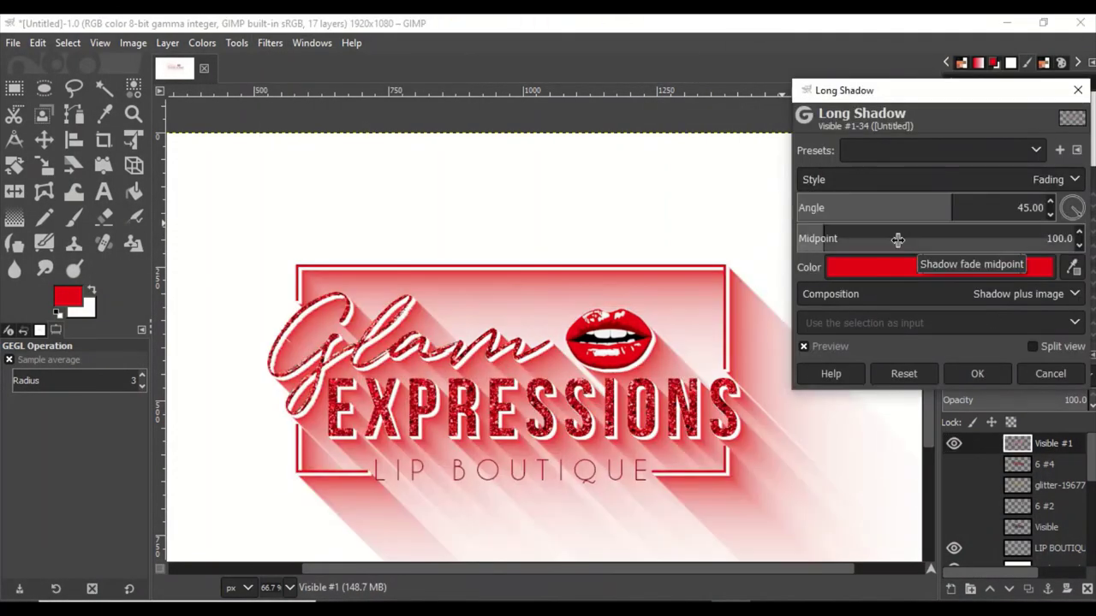
{"action": "left_click_drag", "start_coordinate": [897, 240], "coordinate": [798, 240]}
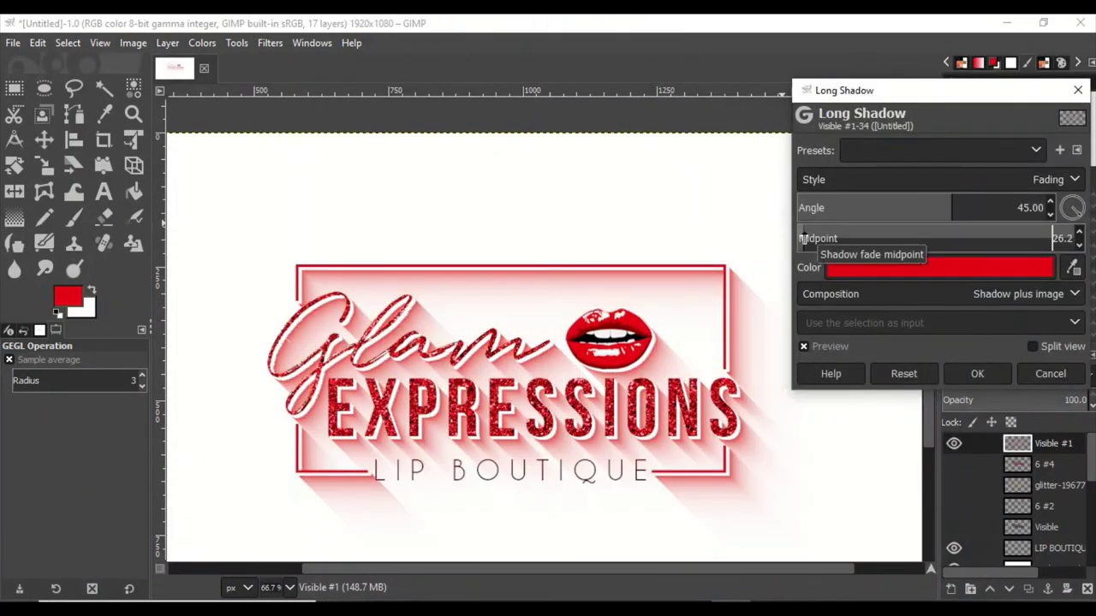
{"action": "left_click", "coordinate": [977, 374]}
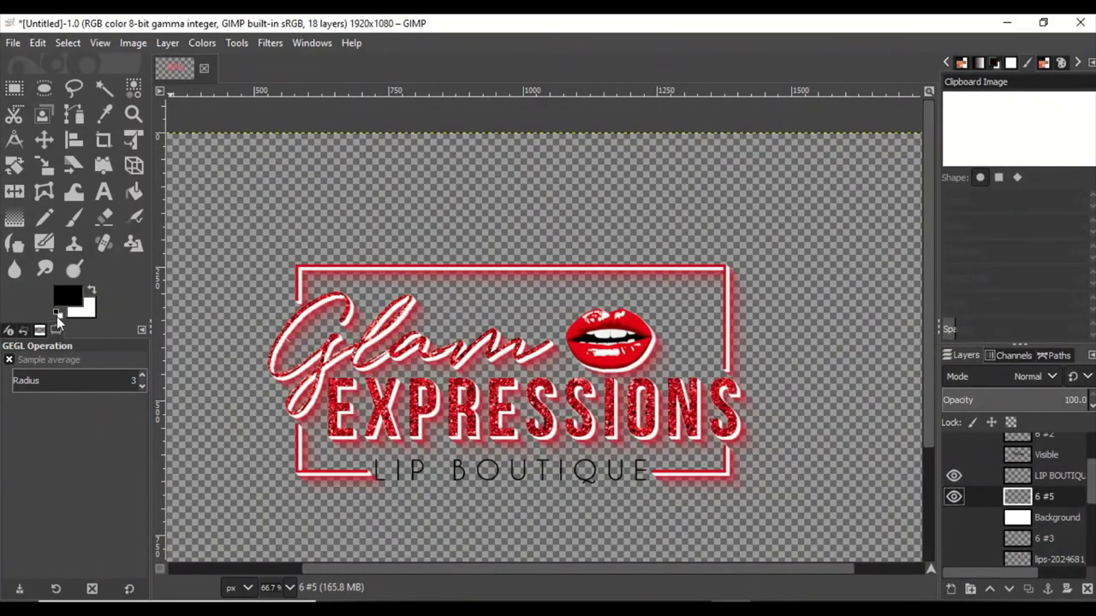
- Show the plain black Visible logo copy and raise it to the top of the stack
{"action": "key", "text": "ctrl+comma"}
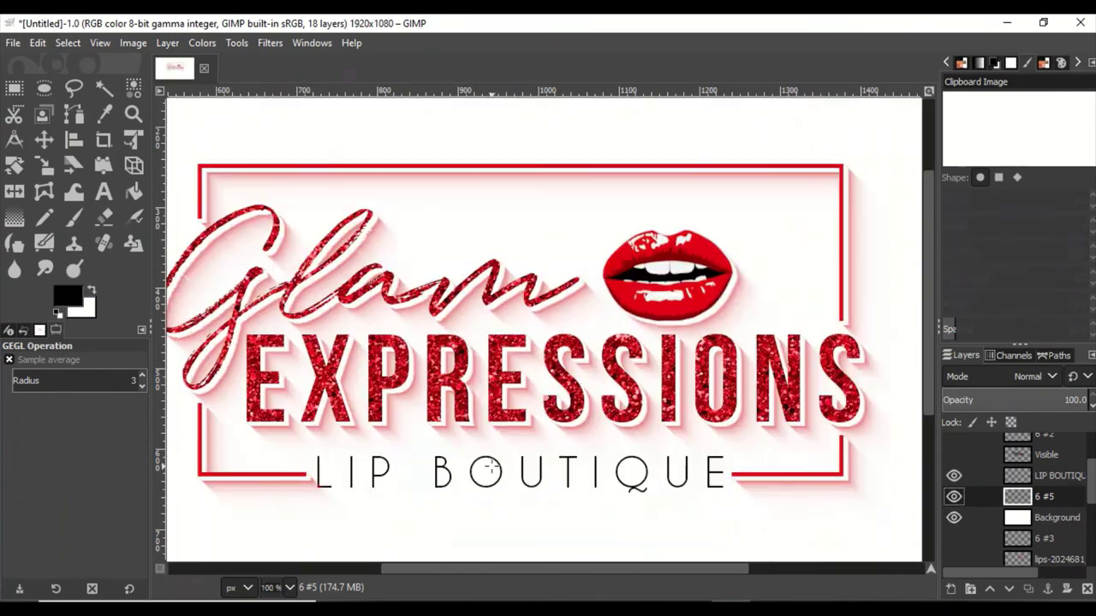
{"action": "scroll", "coordinate": [469, 462], "scroll_direction": "down", "scroll_amount": 1}
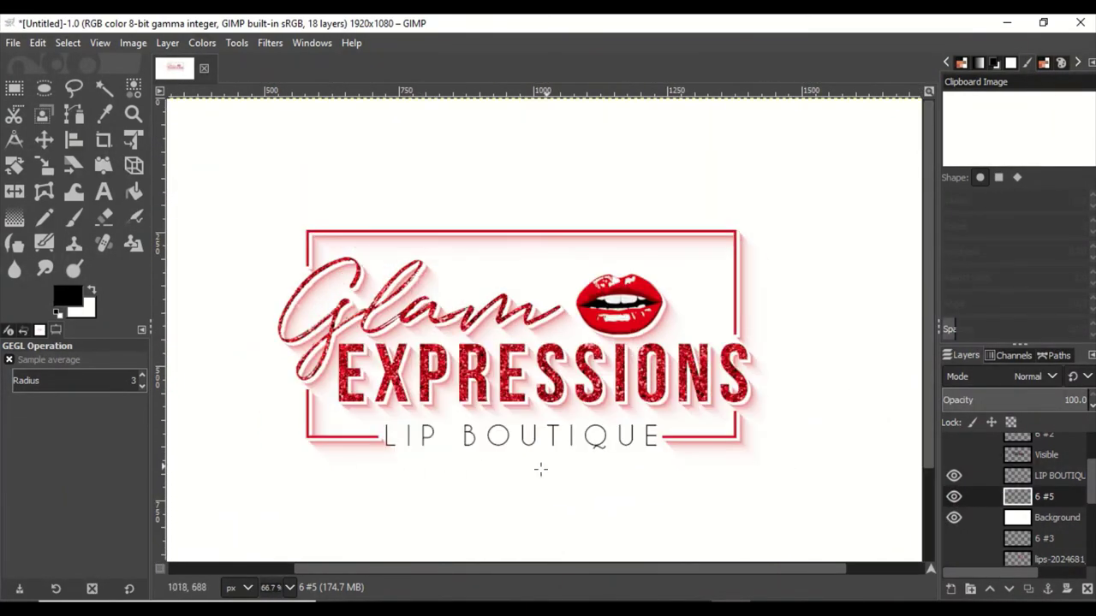
{"action": "scroll", "coordinate": [822, 462], "scroll_direction": "left", "scroll_amount": 1}
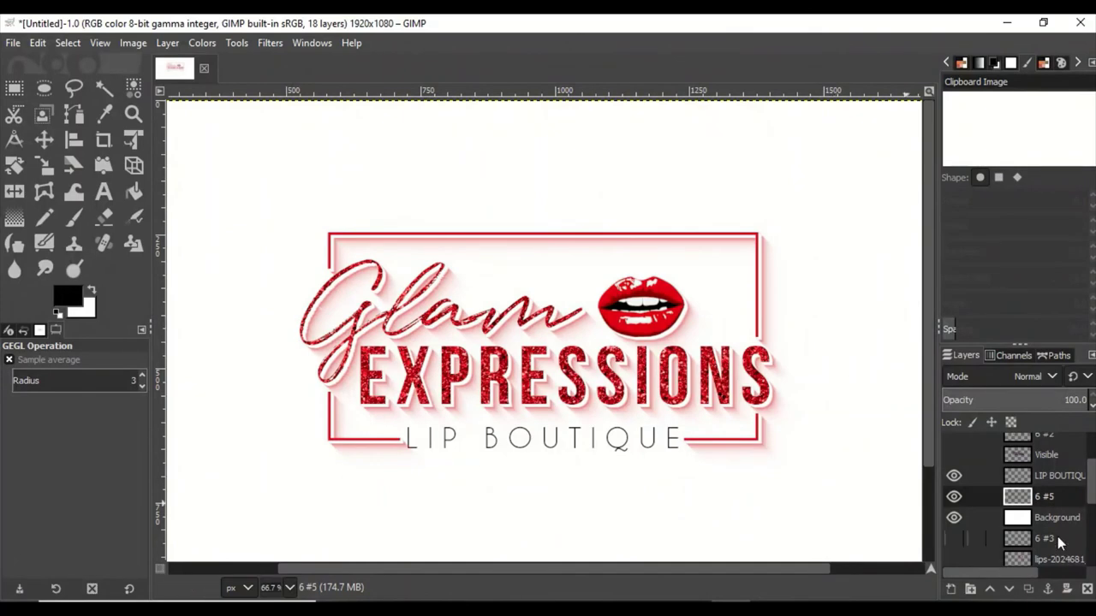
{"action": "scroll", "coordinate": [1060, 542], "scroll_direction": "up", "scroll_amount": 2}
{"action": "scroll", "coordinate": [955, 503], "scroll_direction": "up", "scroll_amount": 2}
{"action": "left_click", "coordinate": [955, 467]}
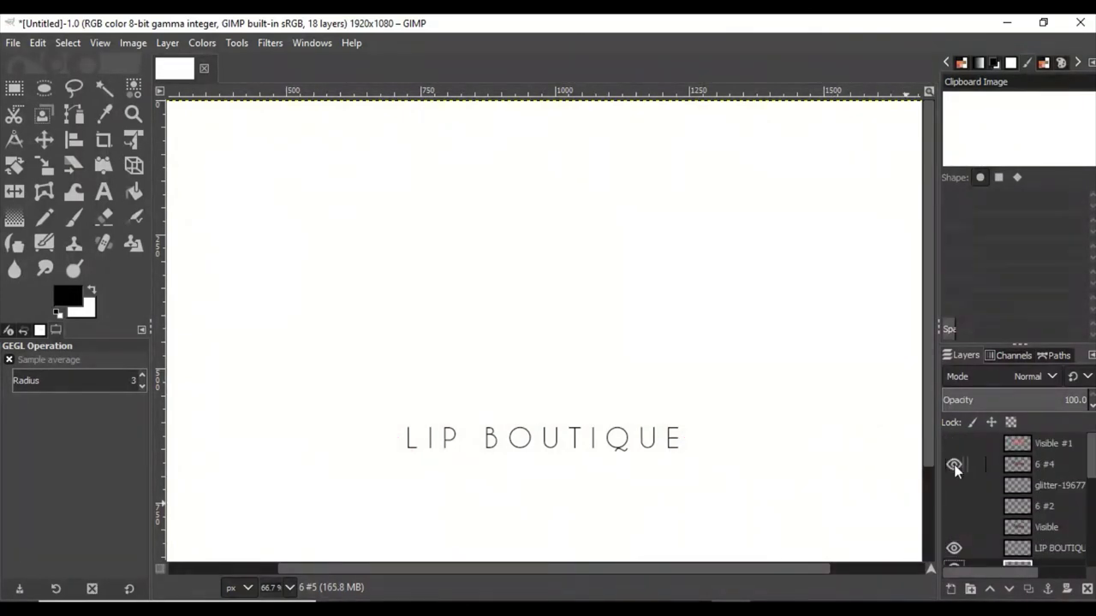
{"action": "left_click", "coordinate": [954, 526]}
{"action": "left_click", "coordinate": [1046, 526]}
{"action": "left_click", "coordinate": [990, 589], "text": "shift"}
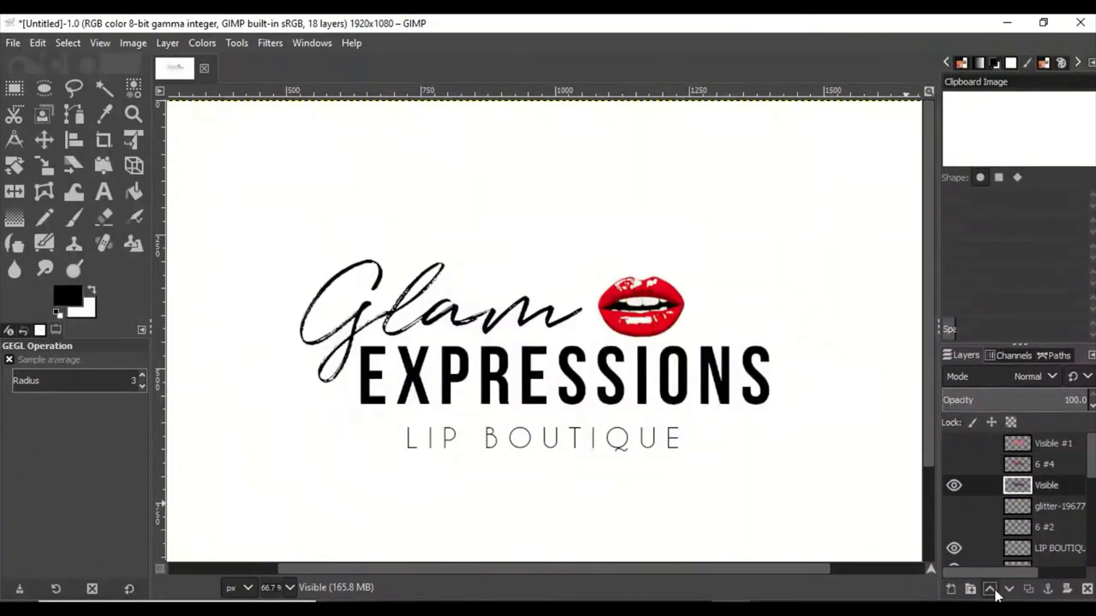
{"action": "left_click", "coordinate": [956, 442]}
- Hide the black copy again, leaving the finished red glitter logo in view
{"action": "key", "text": "minus"}
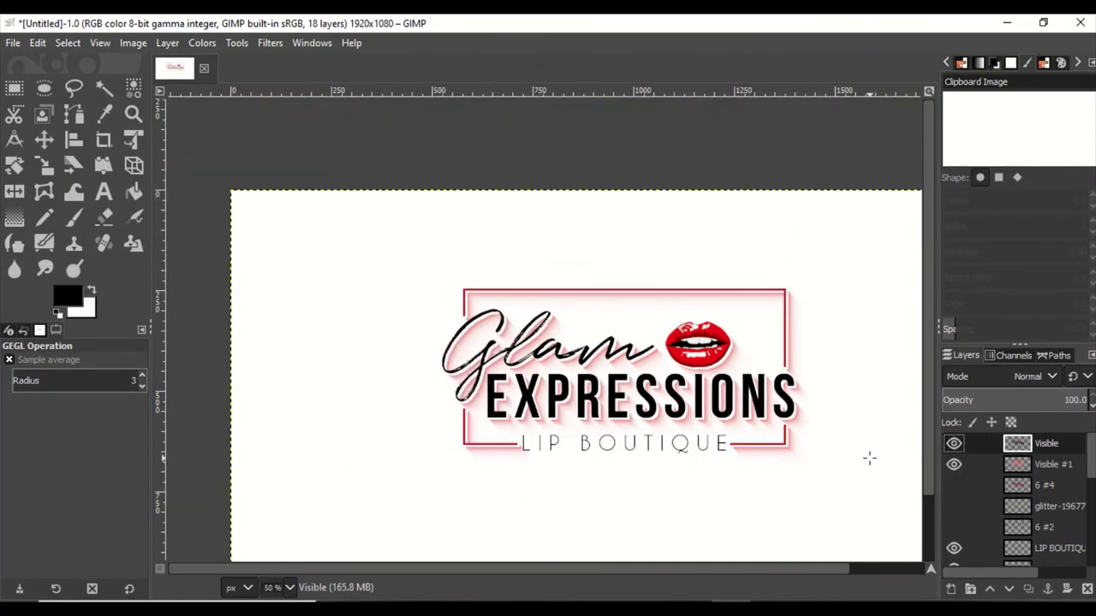
{"action": "key", "text": "minus"}
{"action": "left_click", "coordinate": [954, 444]}
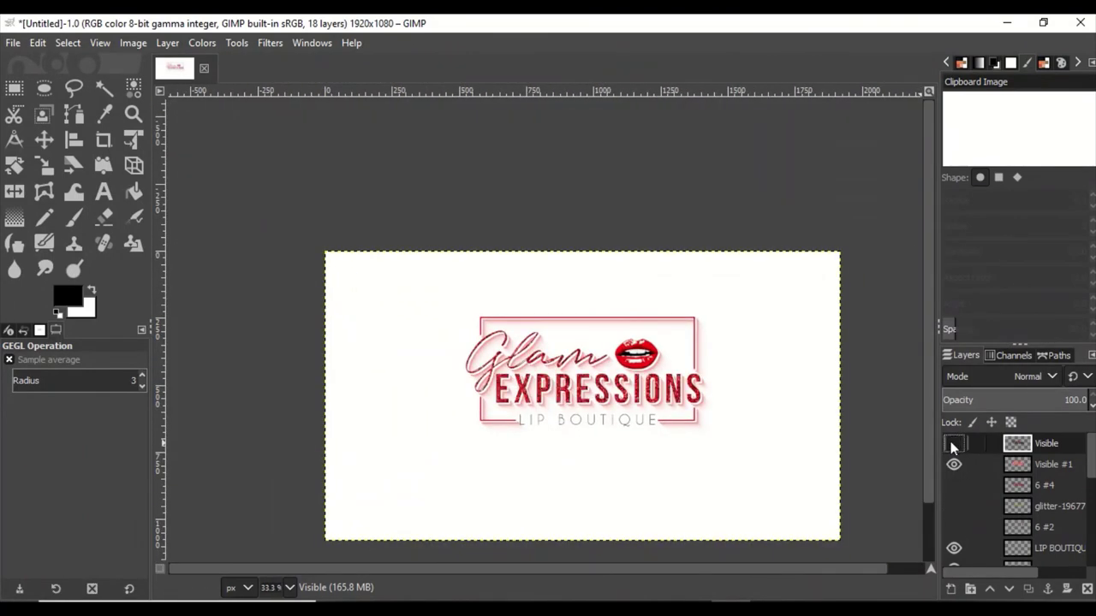
{"action": "key", "text": "plus"}
{"action": "key", "text": "plus"}
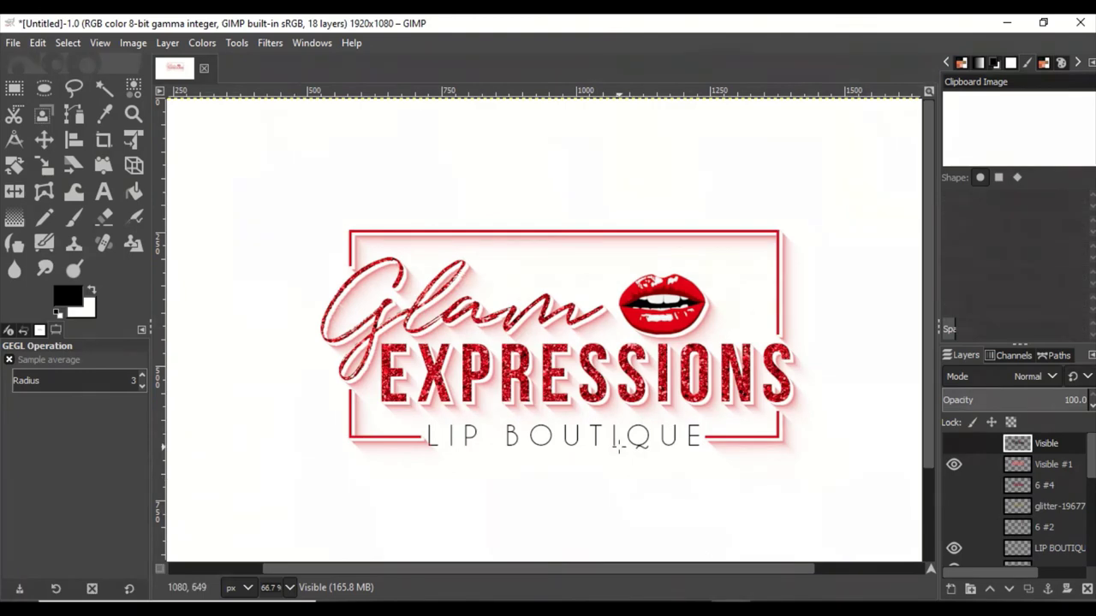